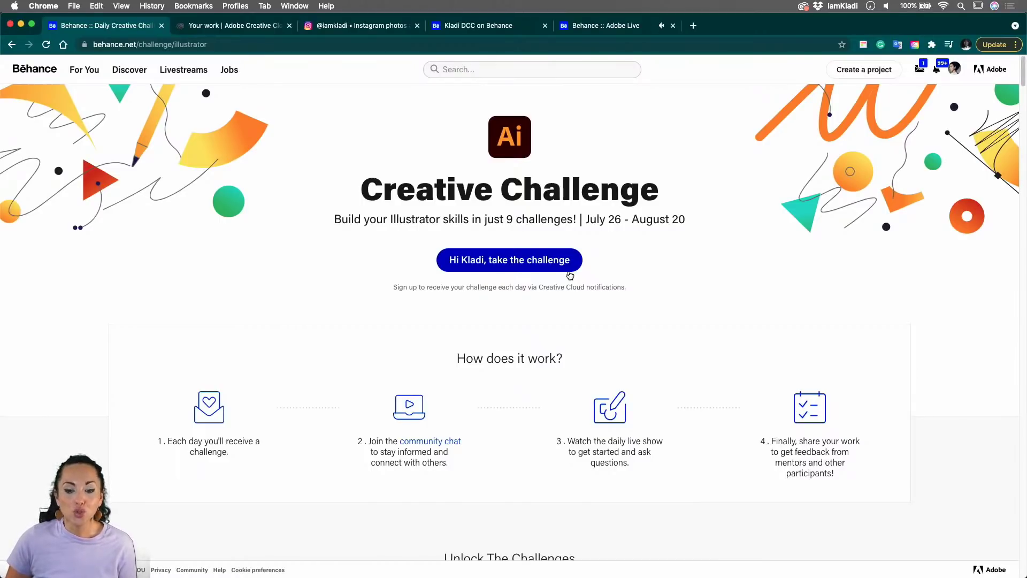
- Open the starter assets of the July 29 Photo Postcard challenge and preview the Kladi 03 - Photo Postcard file
scroll(568, 275, "down", 3)
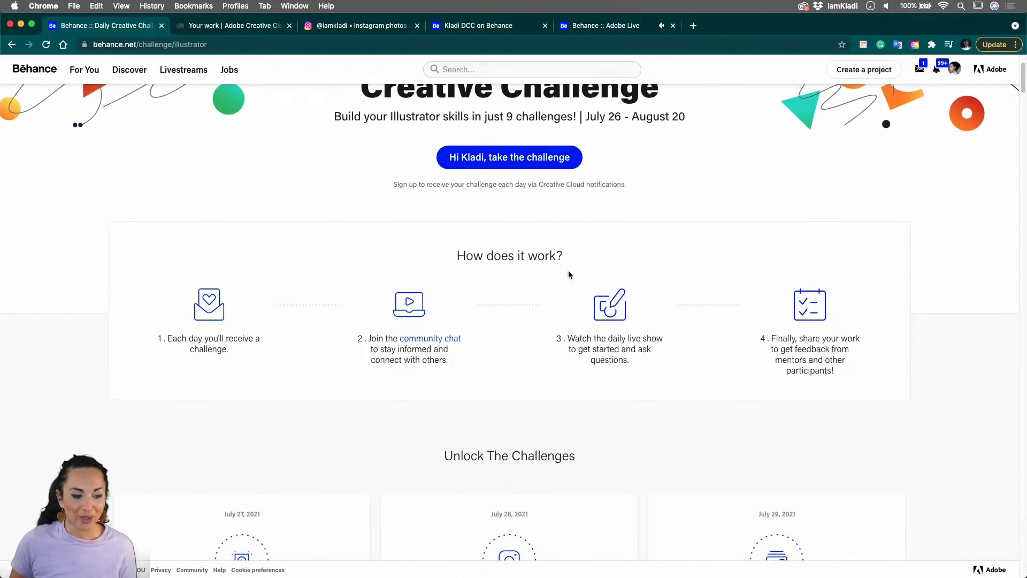
scroll(569, 274, "down", 3)
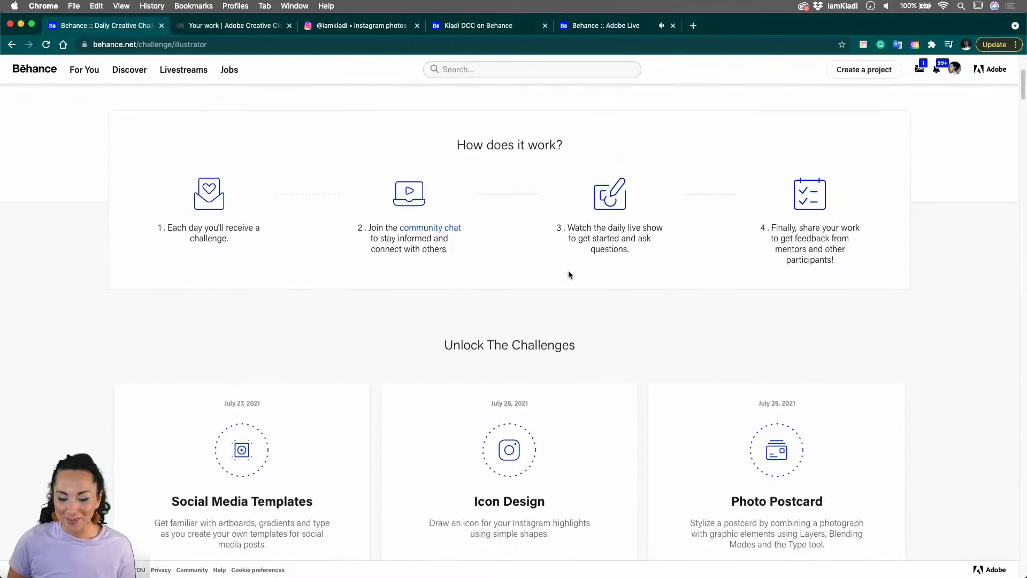
scroll(568, 274, "down", 8)
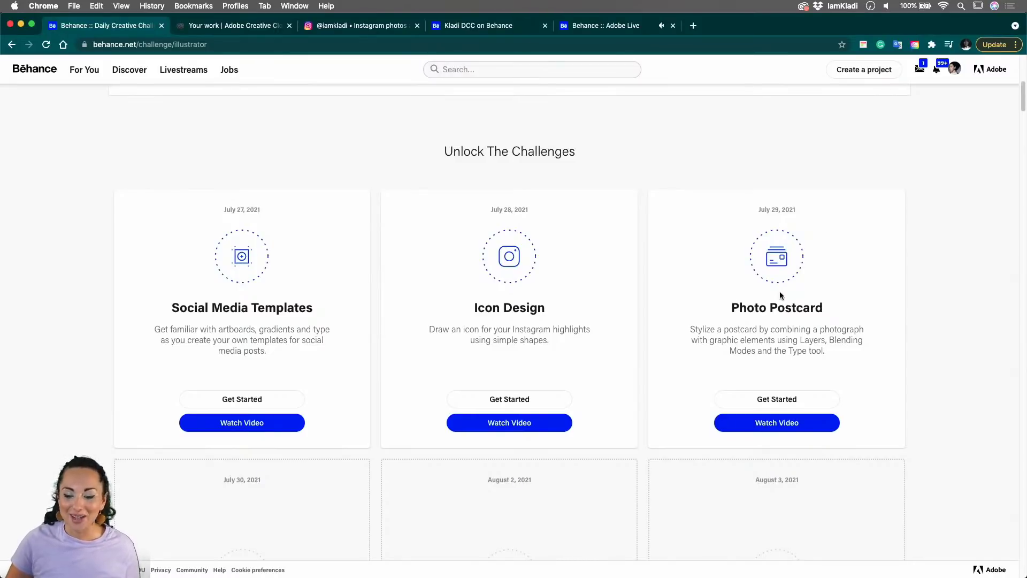
left_click(823, 408)
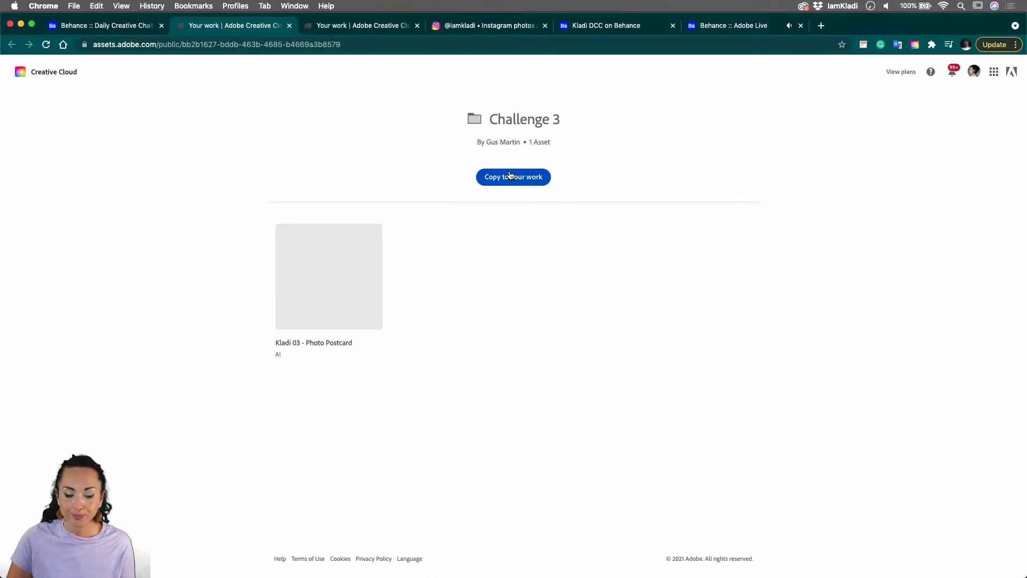
left_click(326, 306)
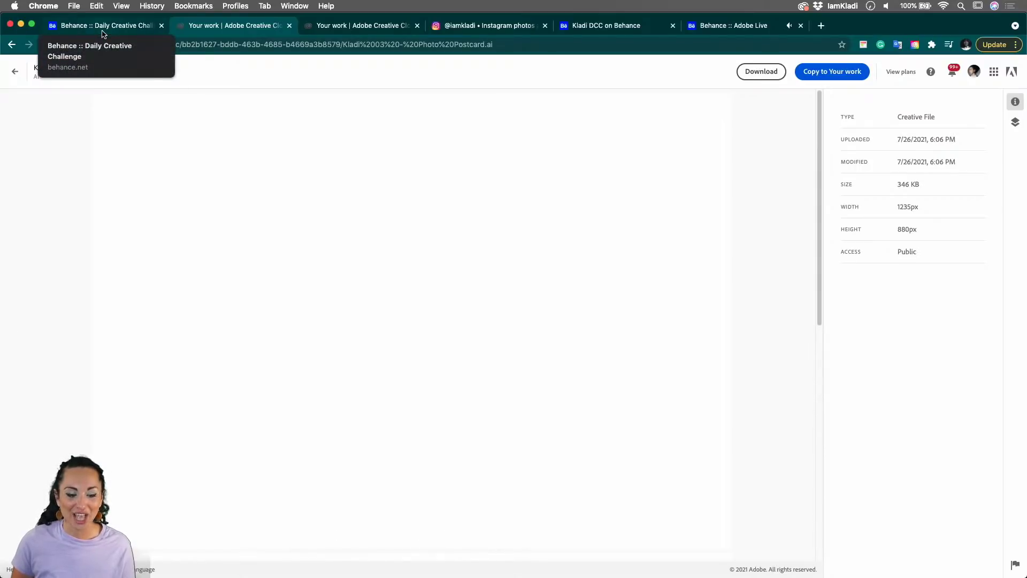
- Return to the Behance Creative Challenge page and review the challenge cards and the how-it-works section
left_click(103, 33)
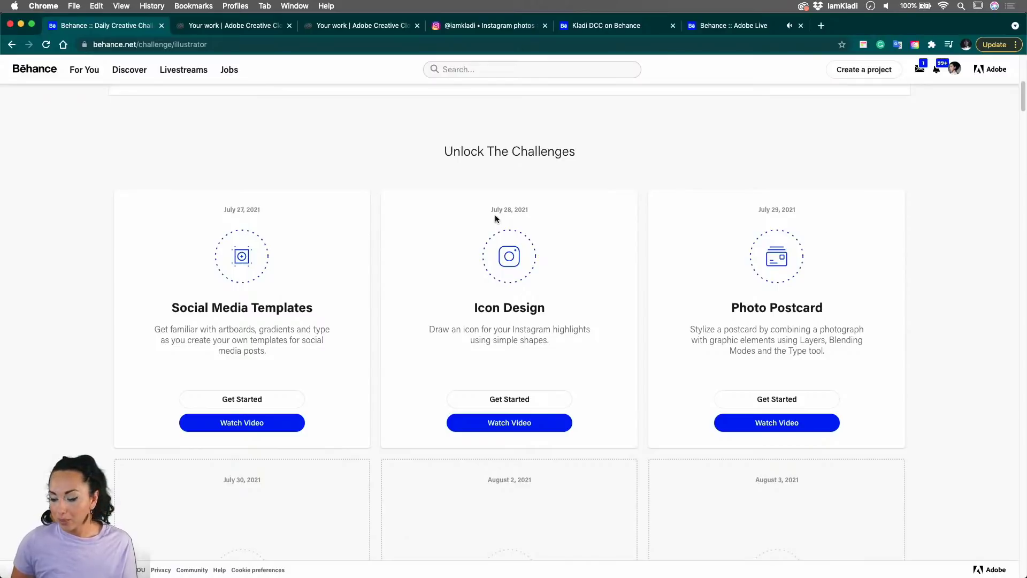
scroll(459, 293, "down", 7)
scroll(458, 293, "up", 5)
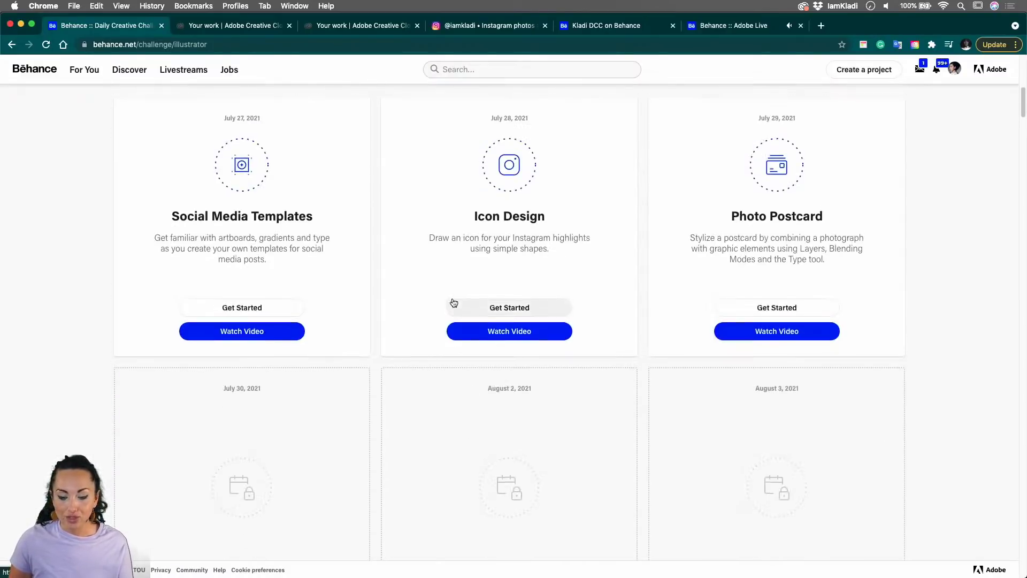
scroll(454, 302, "up", 7)
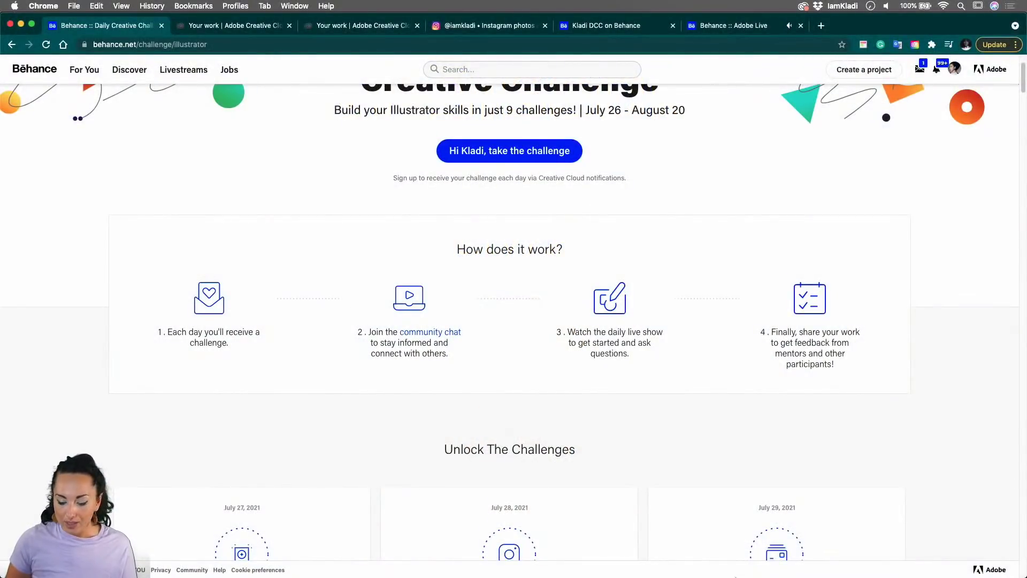
- Switch to Discord and browse the icon design submissions shared in the Adobe Illustrator server's challenge channel
mouse_move(740, 575)
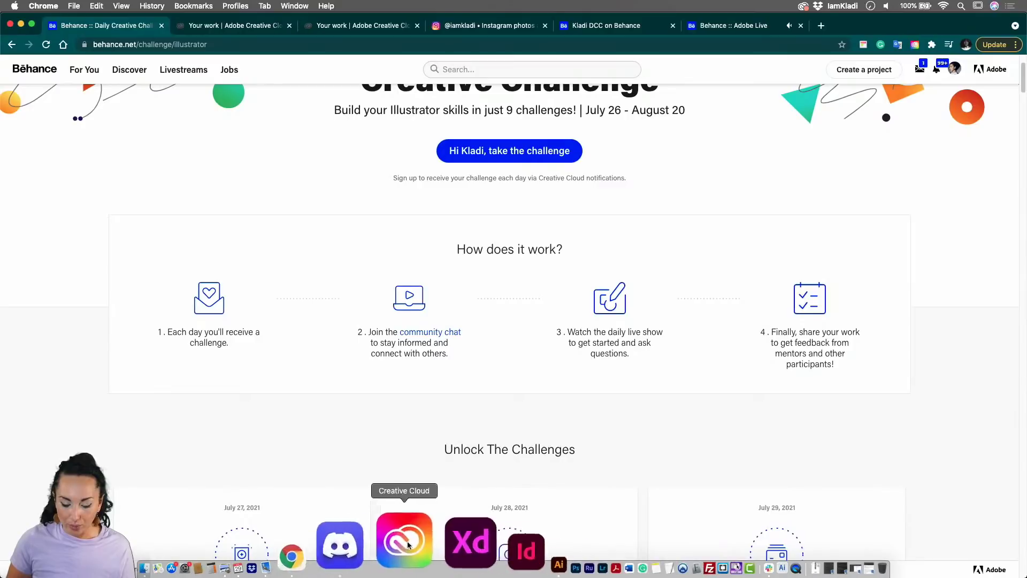
left_click(402, 543)
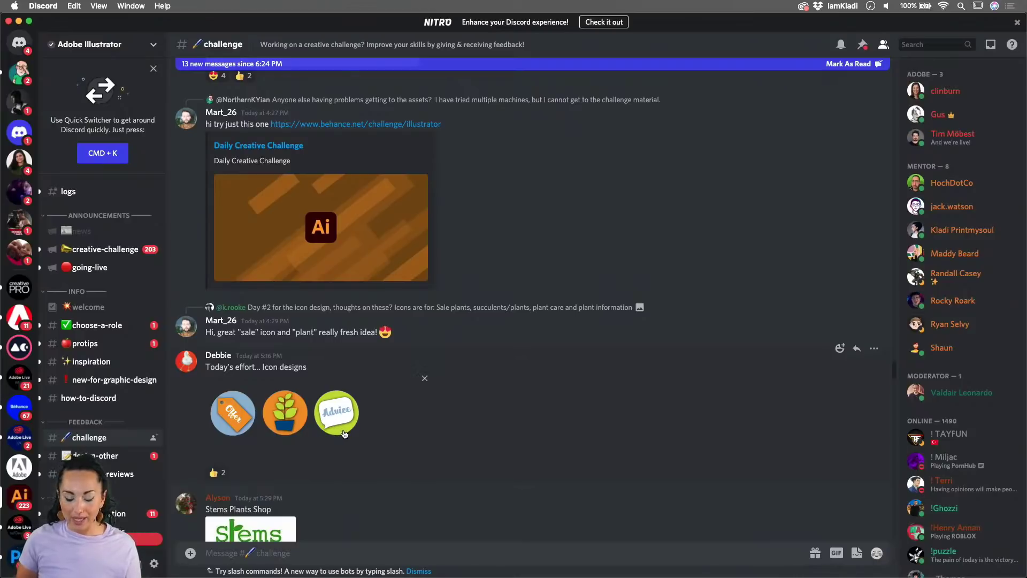
scroll(345, 434, "down", 1)
scroll(344, 434, "down", 10)
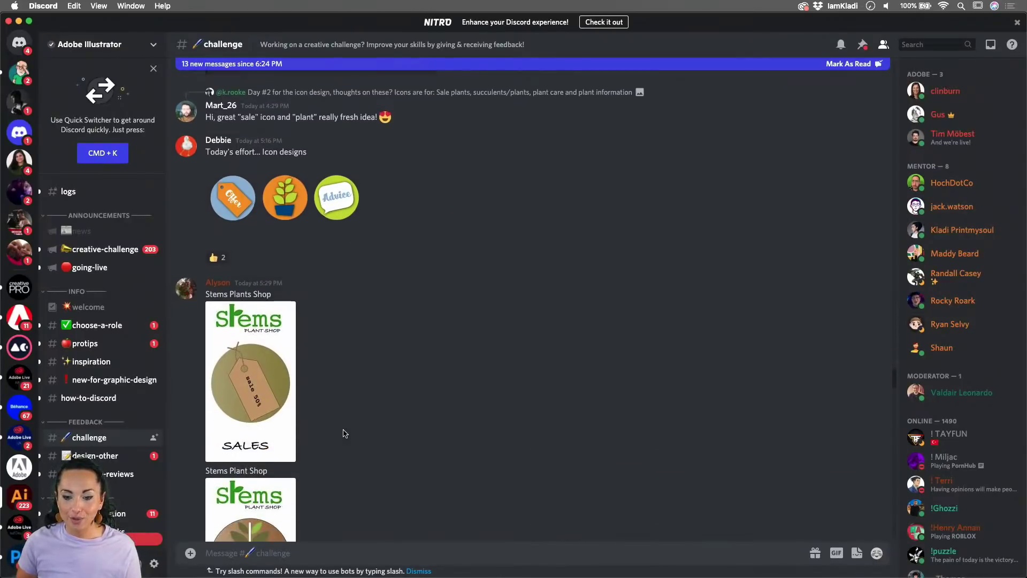
scroll(345, 433, "down", 12)
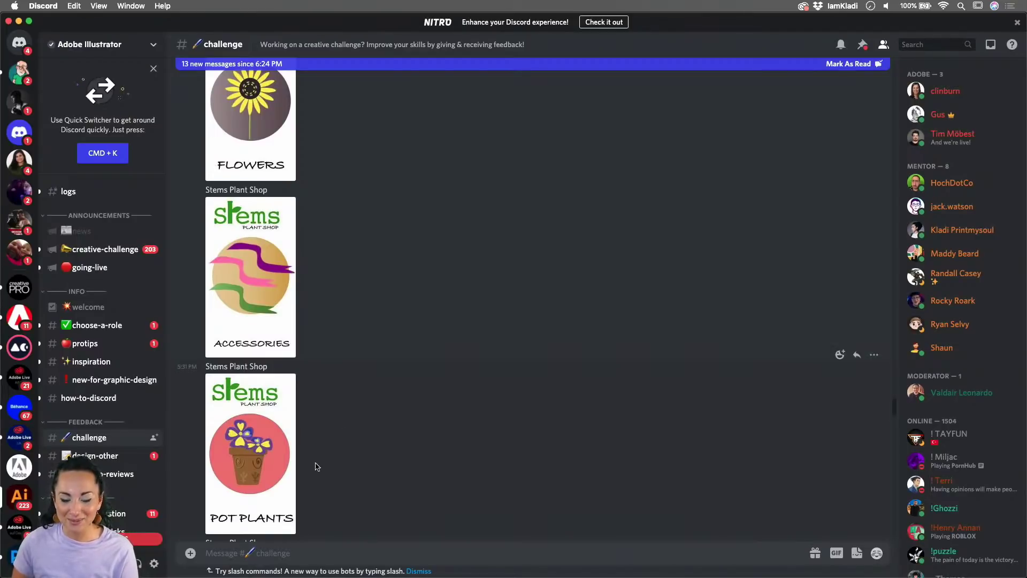
scroll(410, 398, "down", 3)
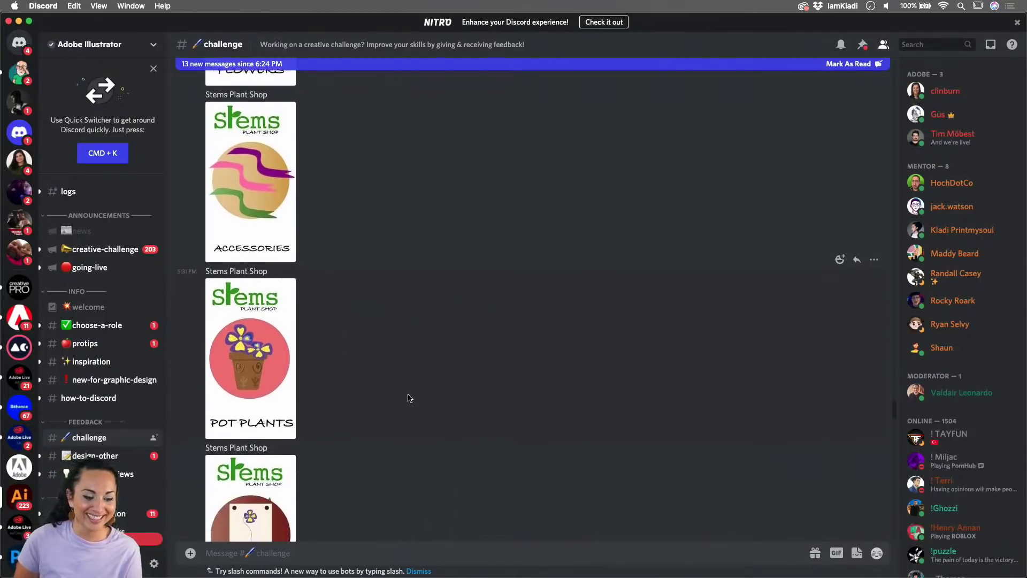
scroll(410, 398, "up", 3)
scroll(410, 398, "up", 10)
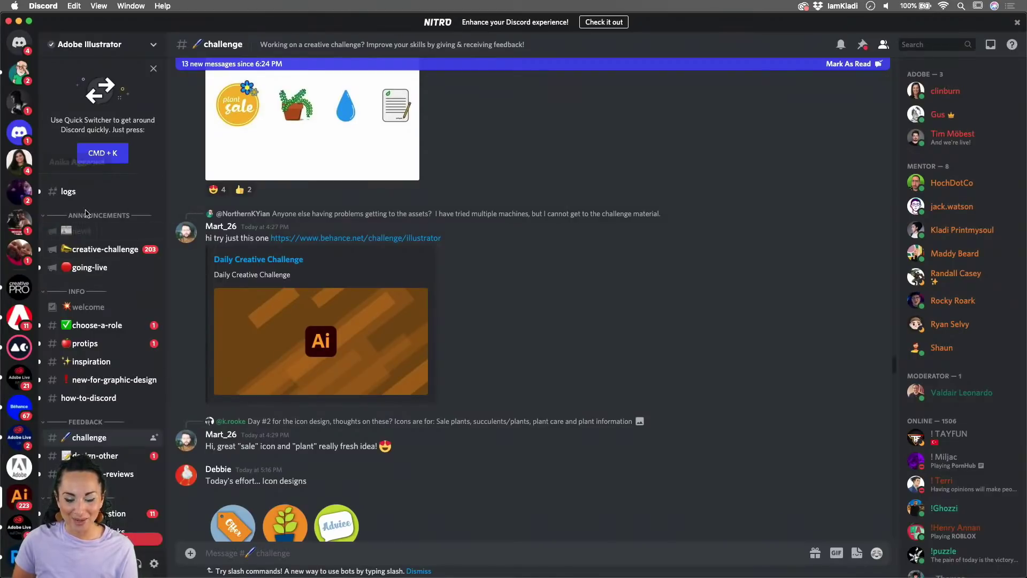
- Check the design-other feedback channel and reopen the challenge channel at its newest posts
scroll(89, 448, "down", 2)
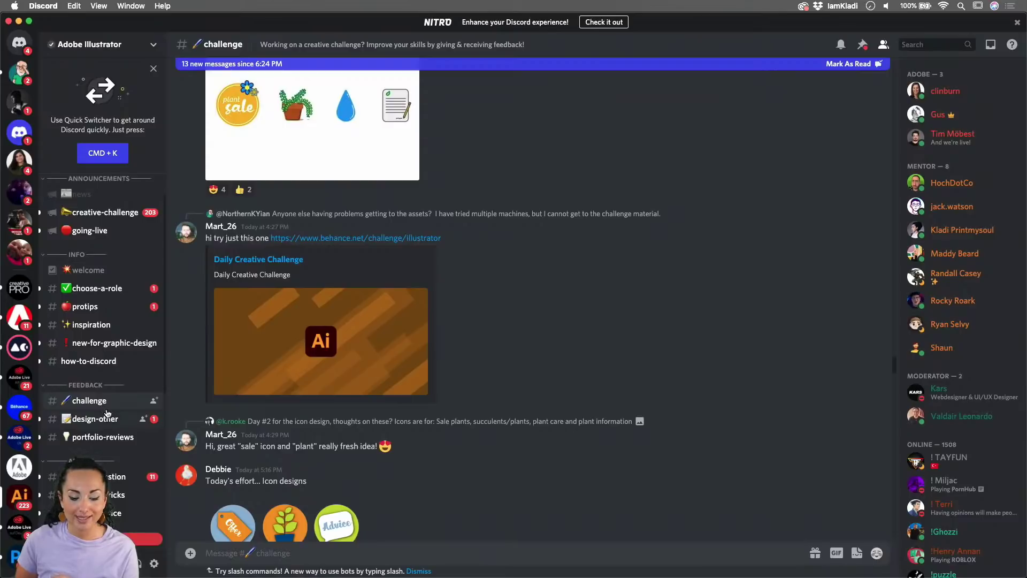
left_click(102, 418)
left_click(96, 401)
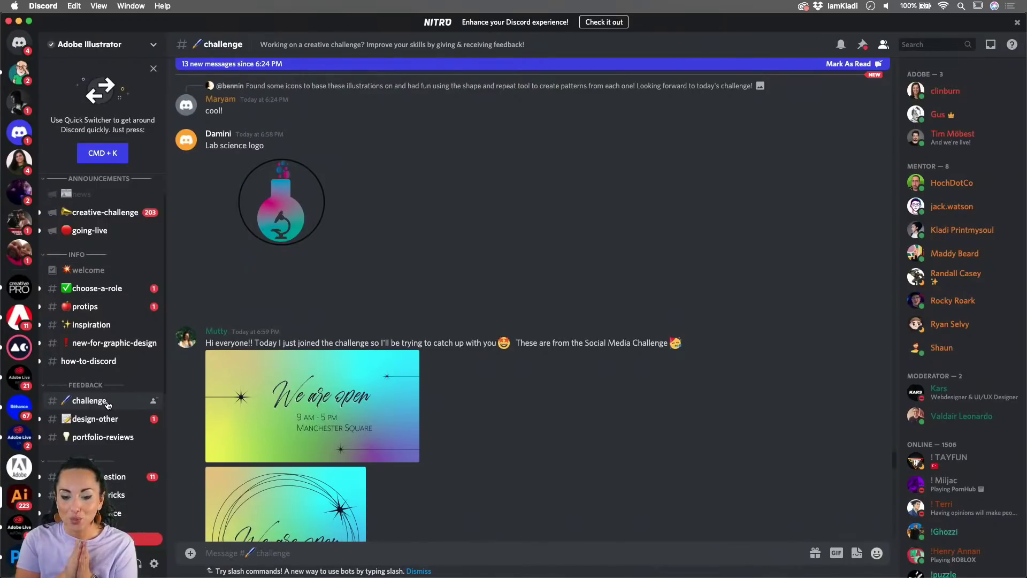
- Switch to the postcard template in Illustrator and examine the tiny vertical "madewithlove" text under the divider line
mouse_move(353, 570)
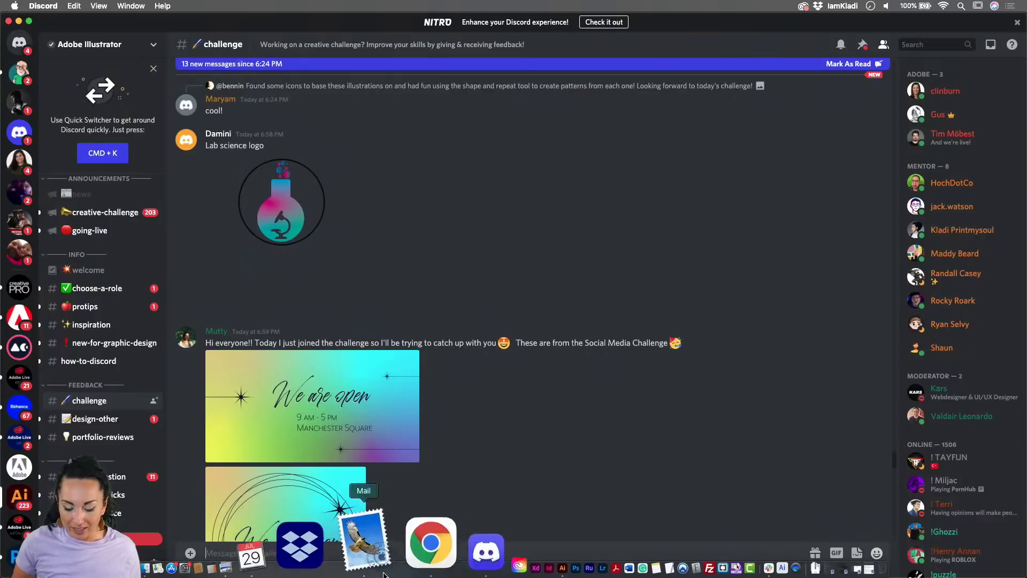
left_click(443, 551)
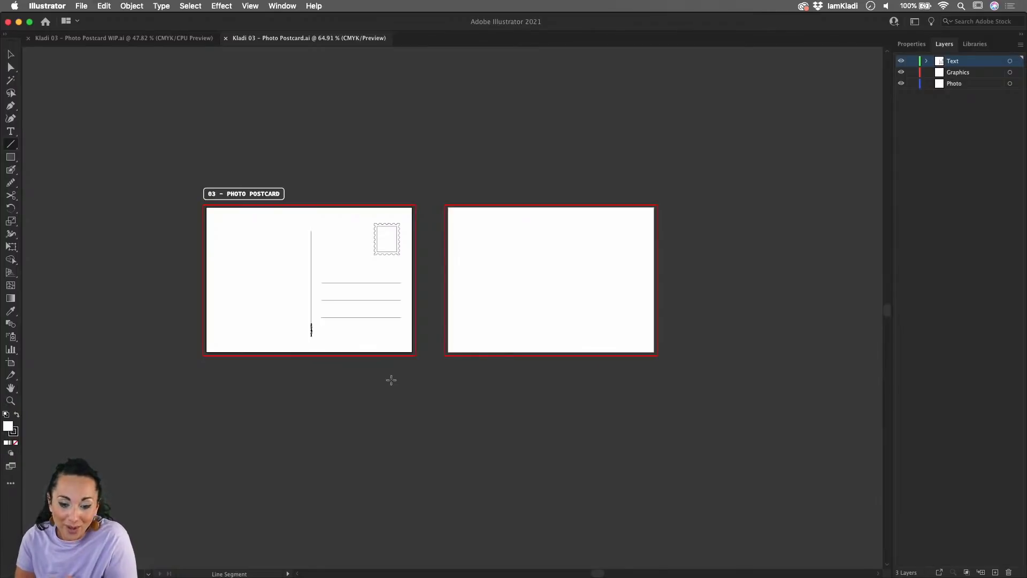
scroll(311, 338, "up", 10)
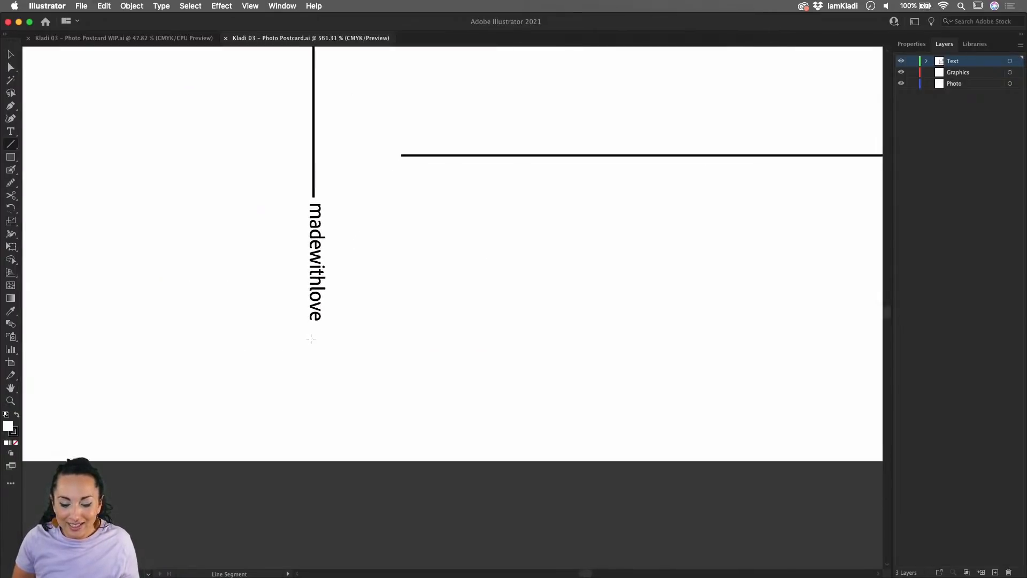
left_click(310, 338)
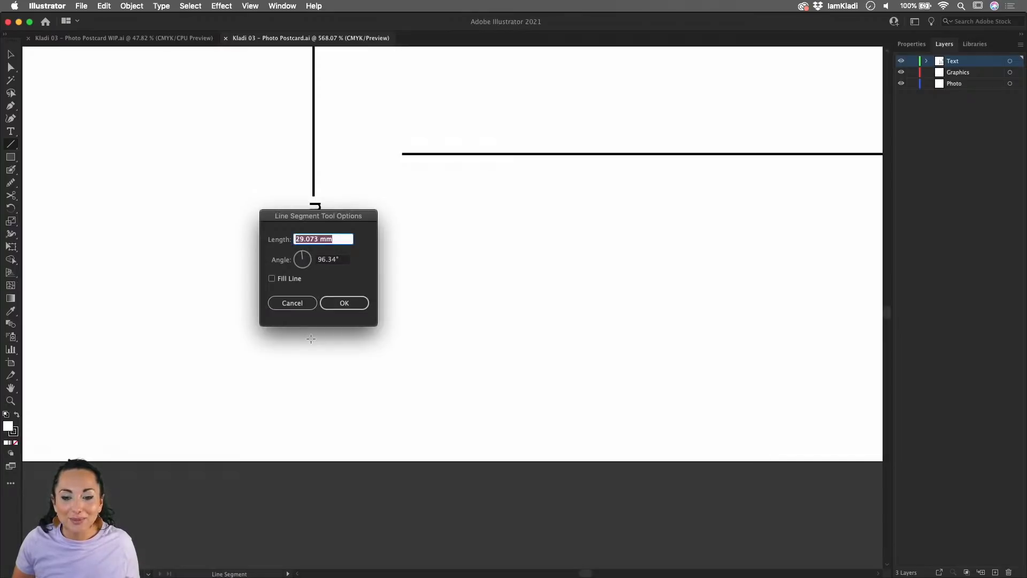
left_click(305, 304)
scroll(303, 304, "down", 6)
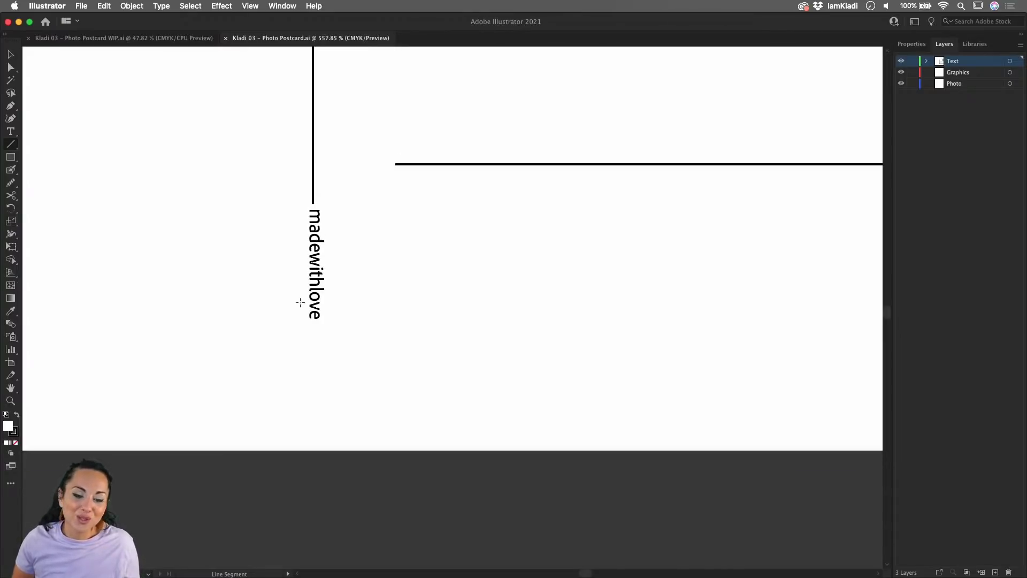
scroll(296, 302, "down", 3)
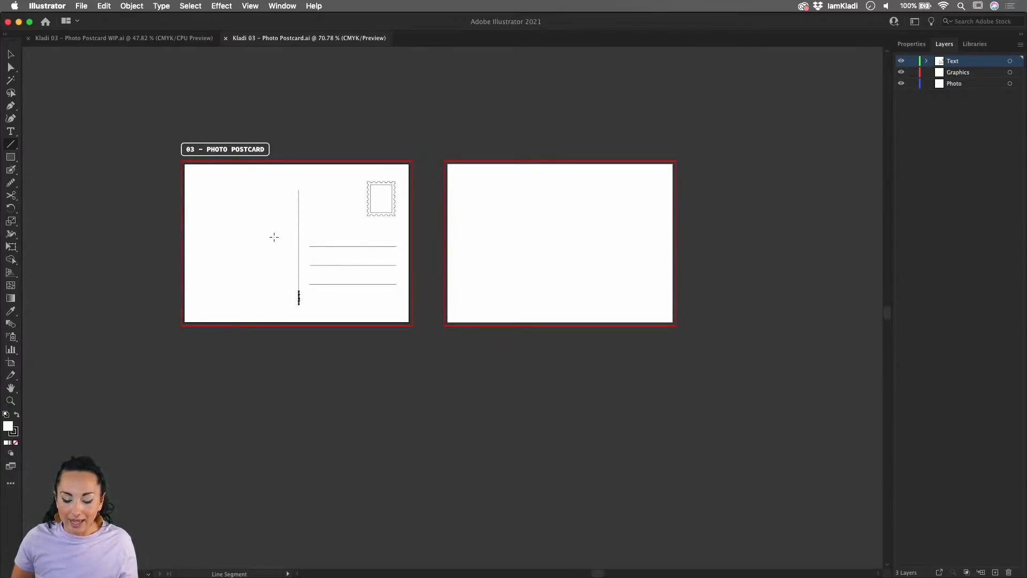
- Activate the Selection tool, reset the Essentials workspace and display the postcard document's layers
key("v")
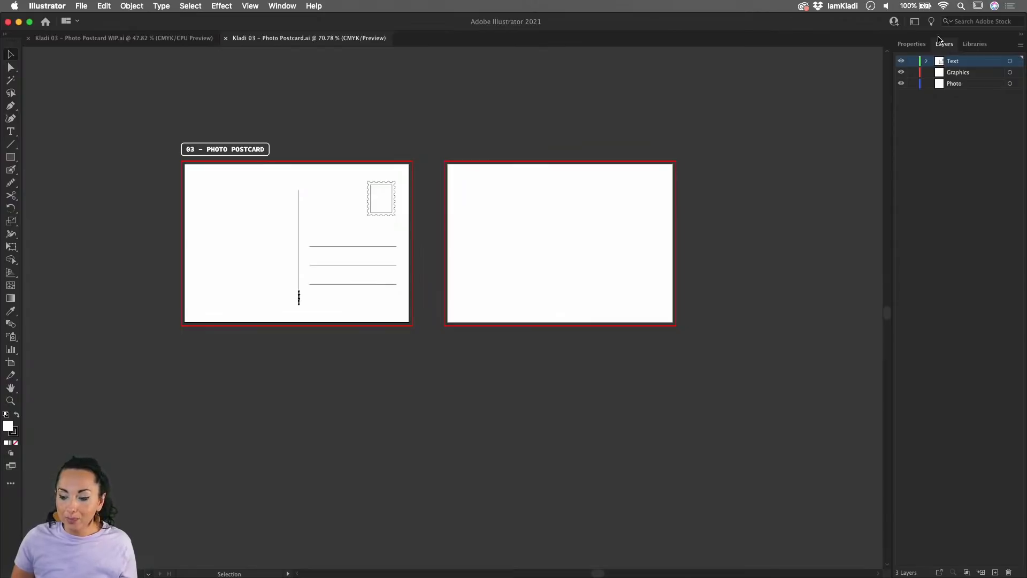
left_click(915, 22)
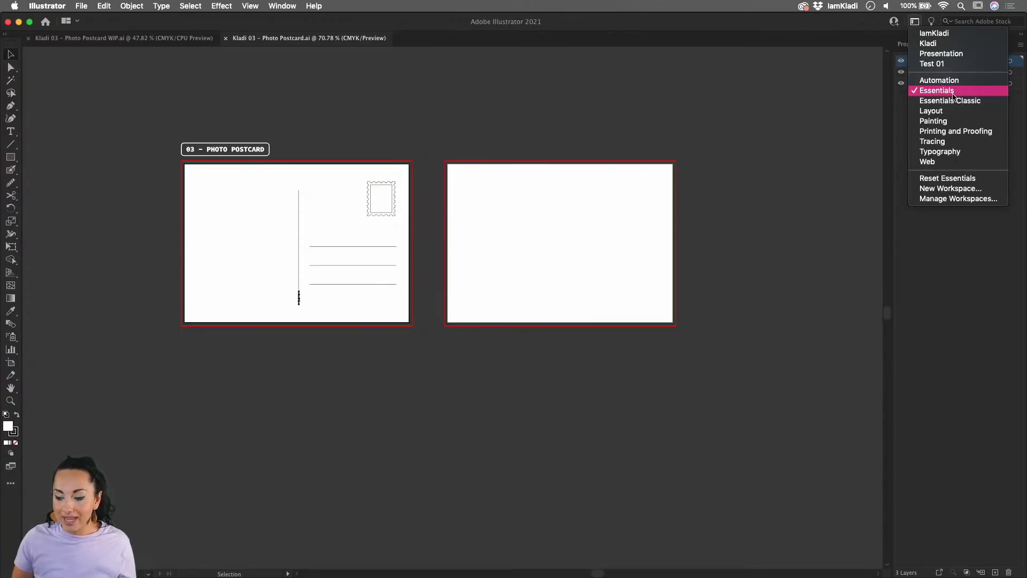
left_click(948, 178)
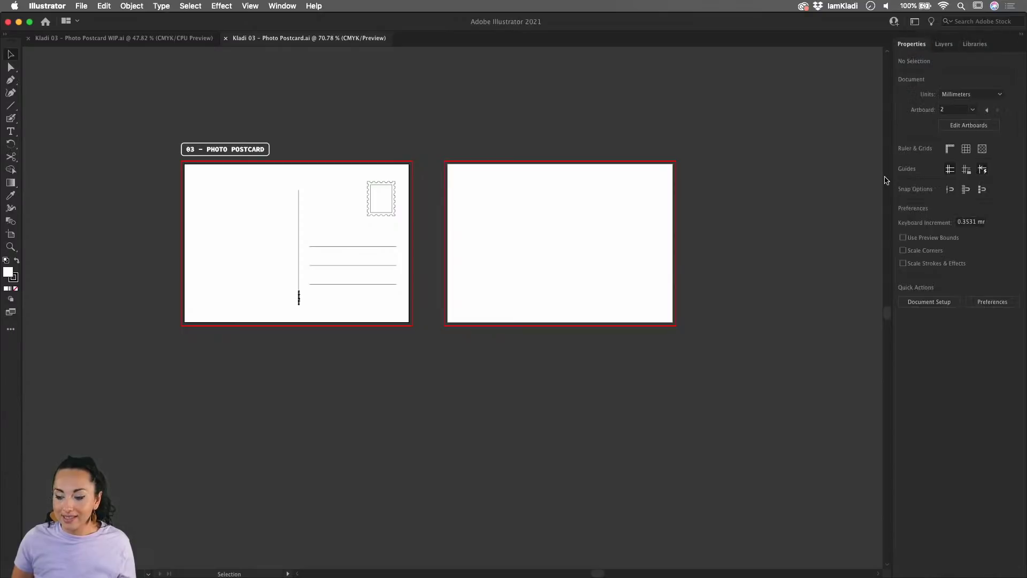
left_click(944, 45)
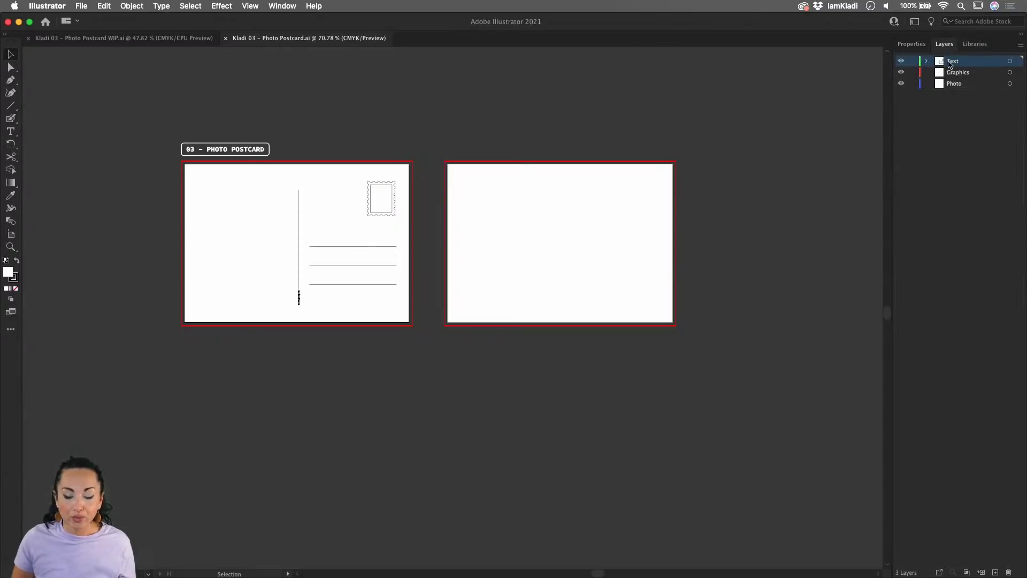
left_click(289, 11)
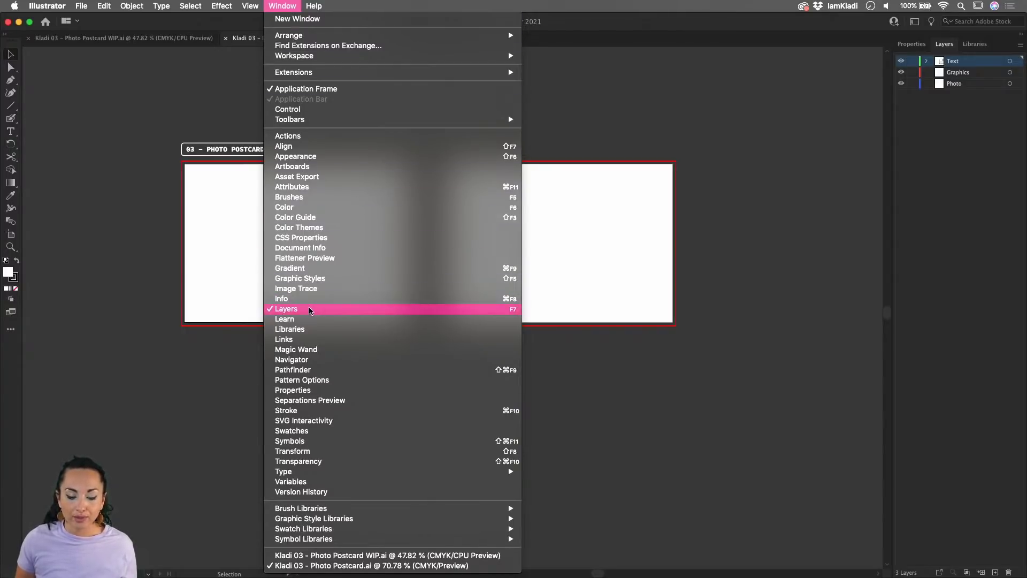
left_click(610, 149)
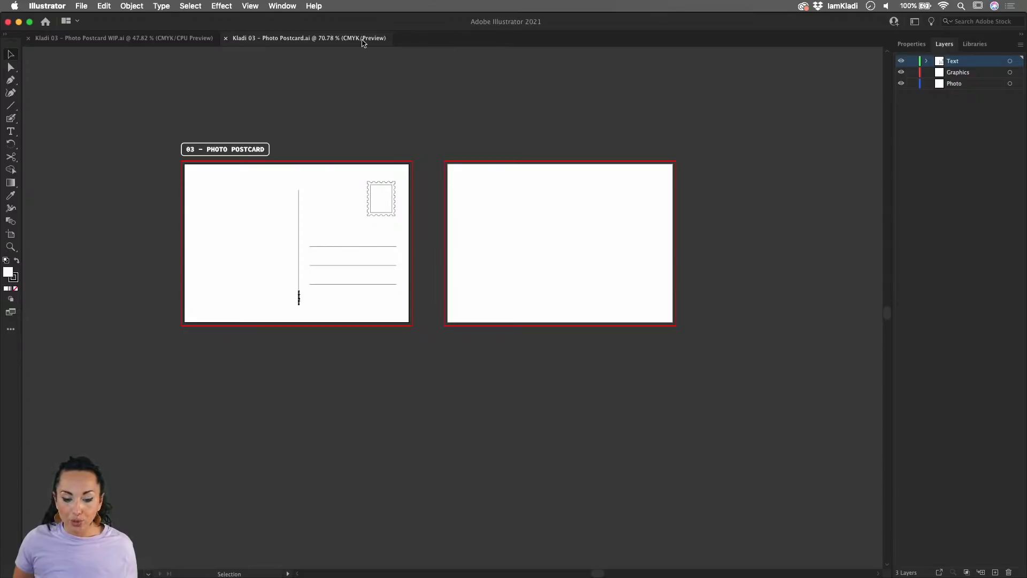
- Switch to the Kladi 03 - Photo Postcard WIP document and examine the dog portrait, Heaton Park and Abbey Village postcard designs
left_click(81, 38)
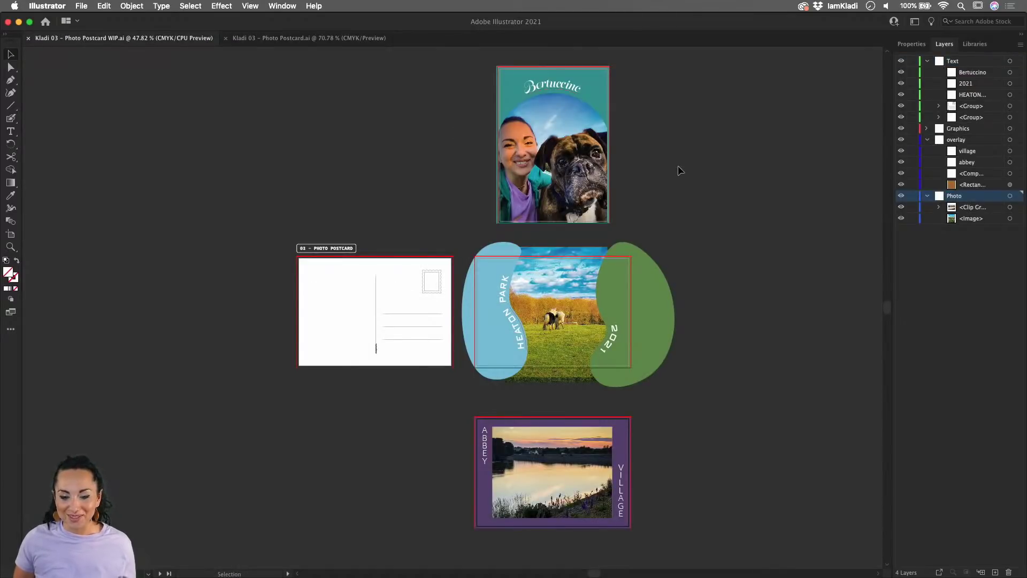
scroll(660, 157, "up", 3)
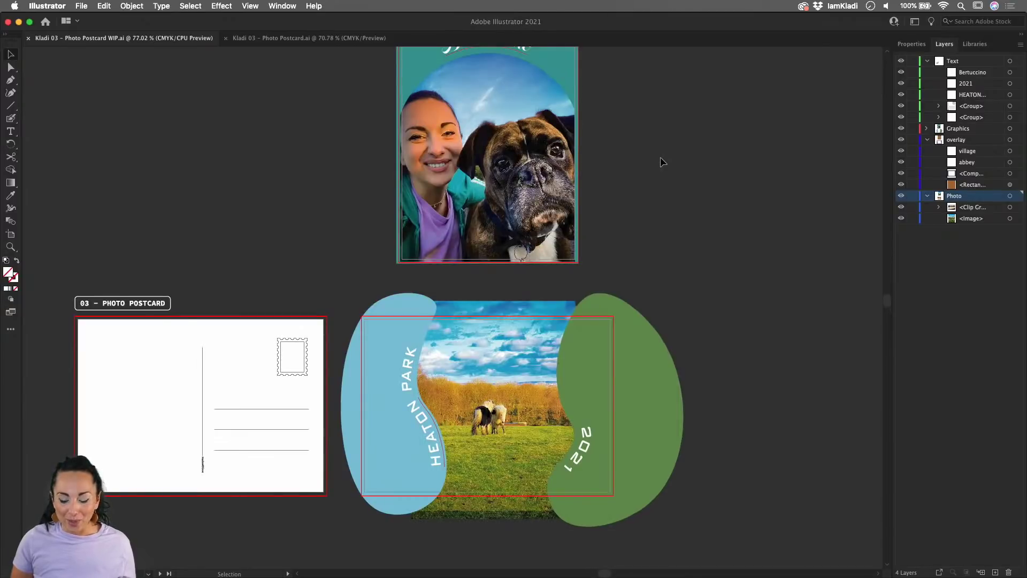
scroll(660, 161, "up", 5)
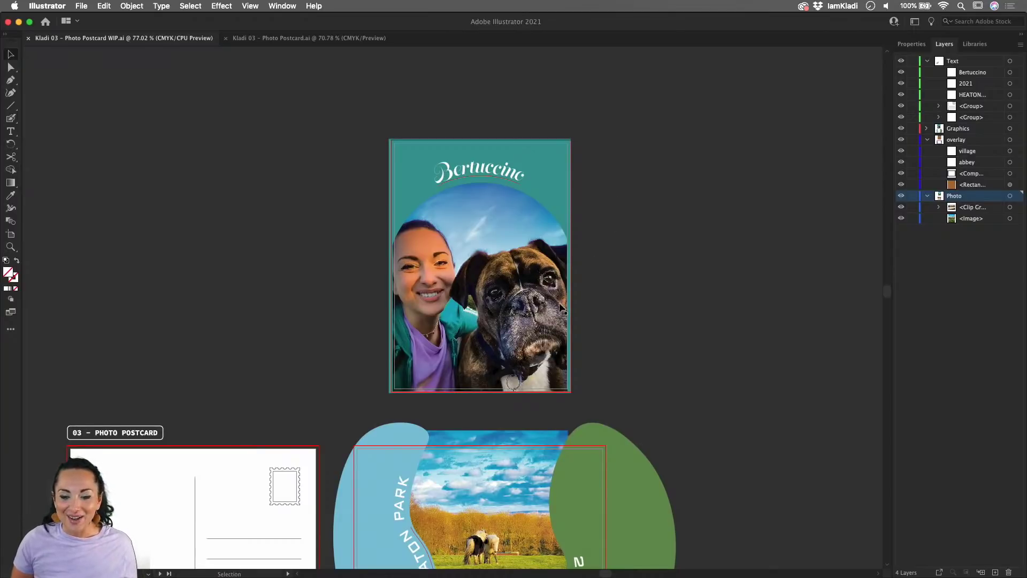
scroll(597, 301, "down", 3)
scroll(597, 301, "down", 5)
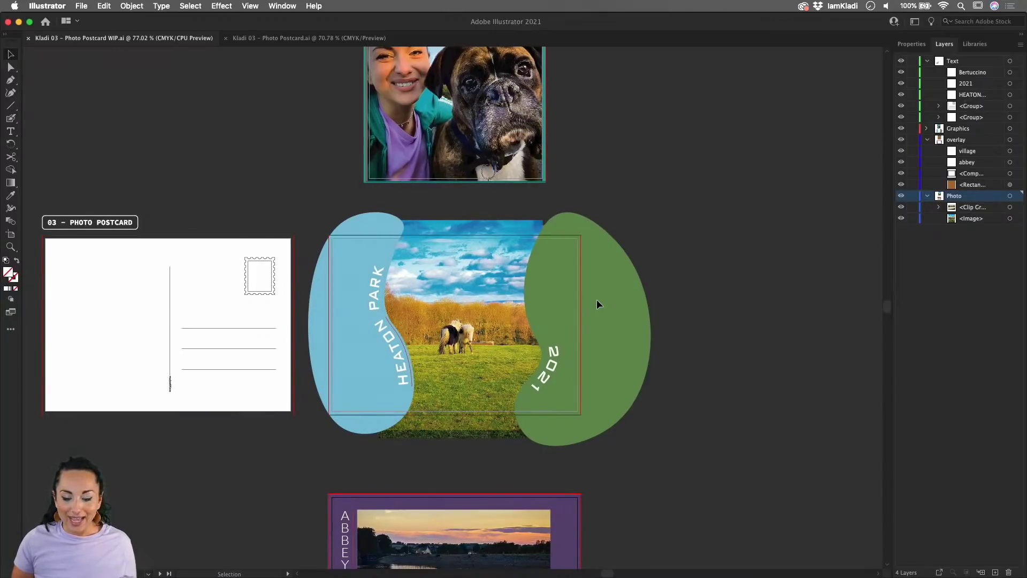
scroll(467, 348, "up", 3)
scroll(466, 347, "up", 1)
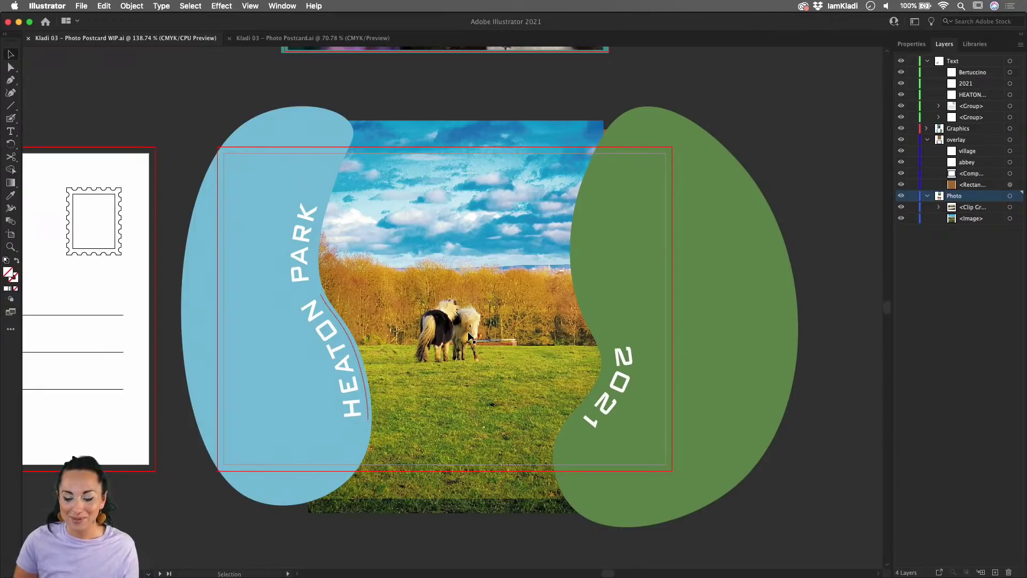
scroll(595, 376, "down", 10)
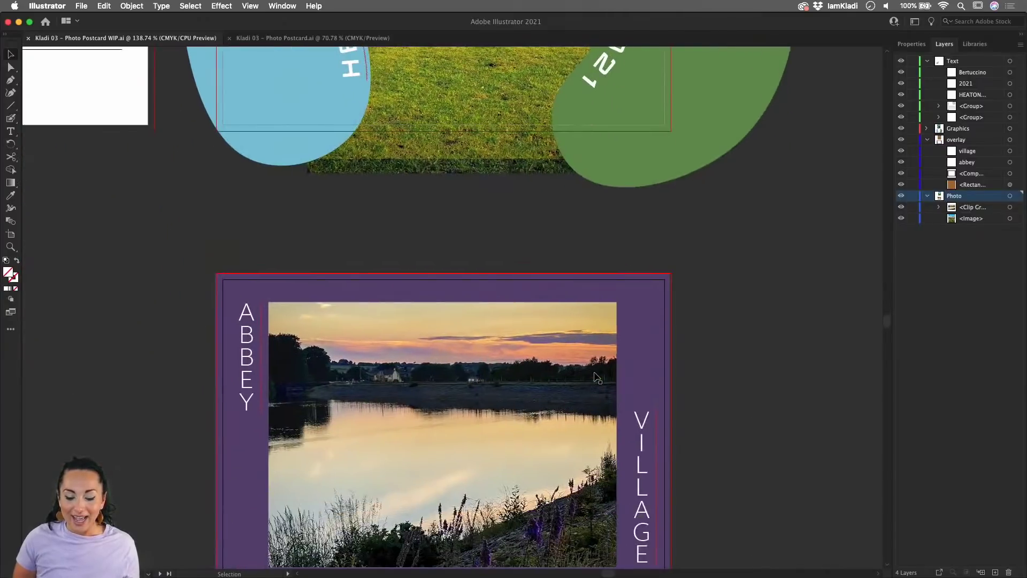
scroll(598, 377, "down", 3)
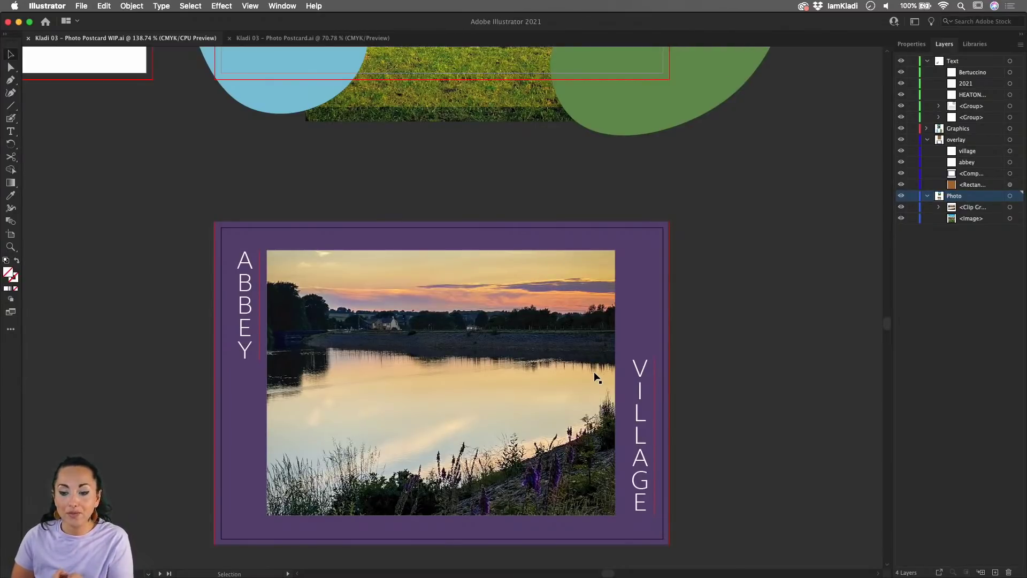
- Select the horse photo on the Heaton Park postcard and show its details in the list of linked images
scroll(598, 377, "up", 10)
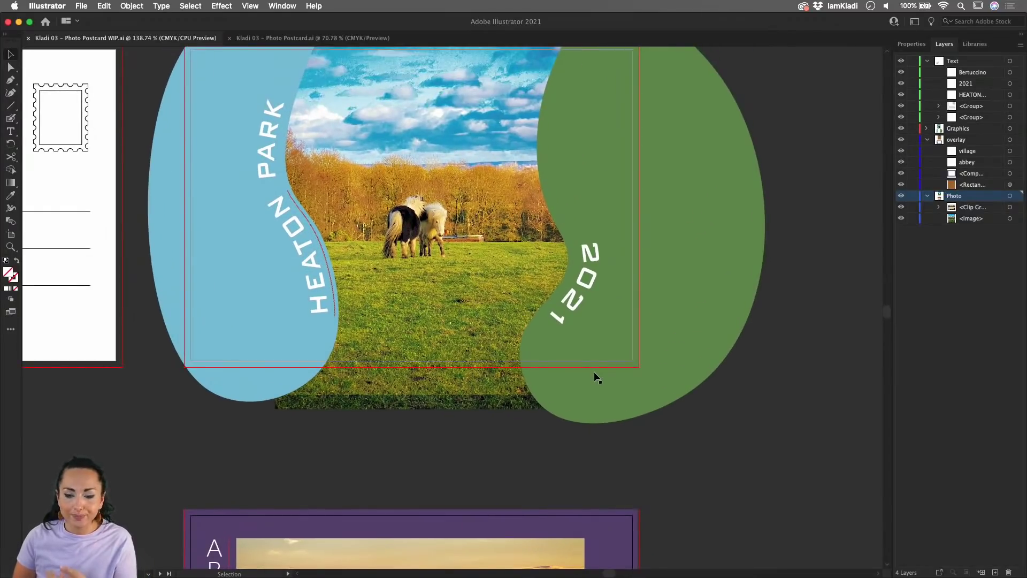
scroll(598, 377, "down", 3)
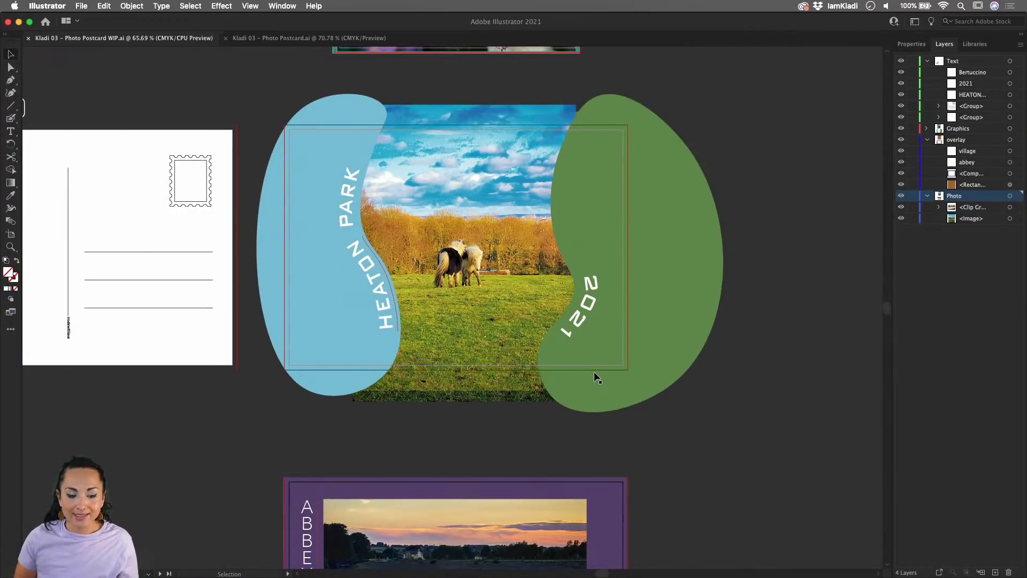
scroll(593, 371, "down", 5)
scroll(795, 360, "up", 3)
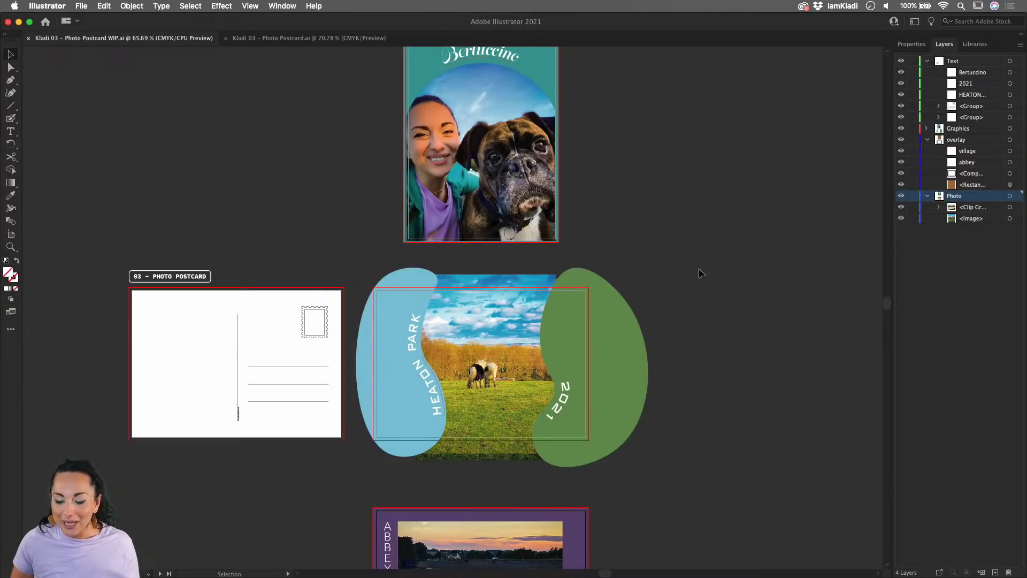
left_click(512, 279)
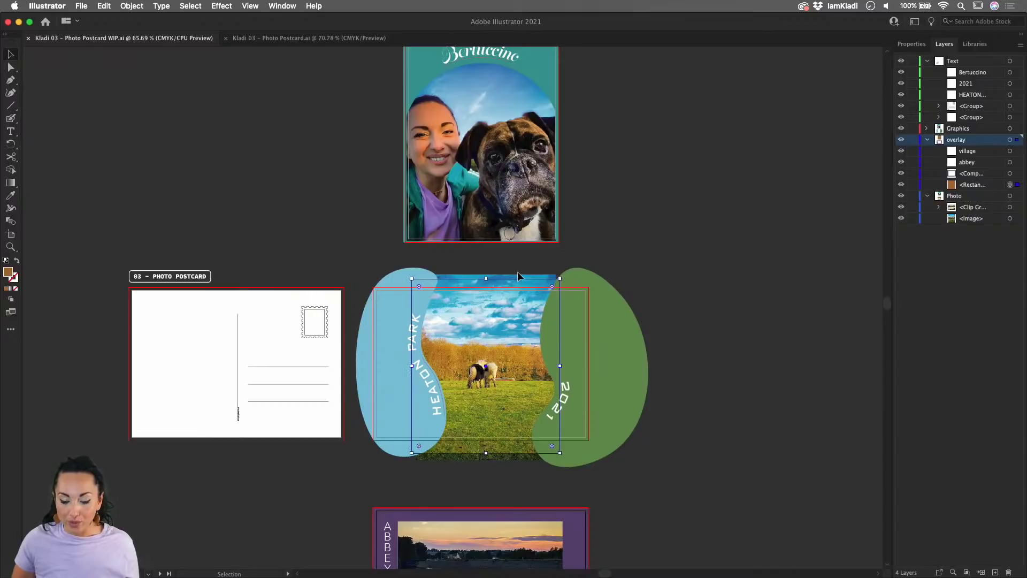
left_click(518, 274)
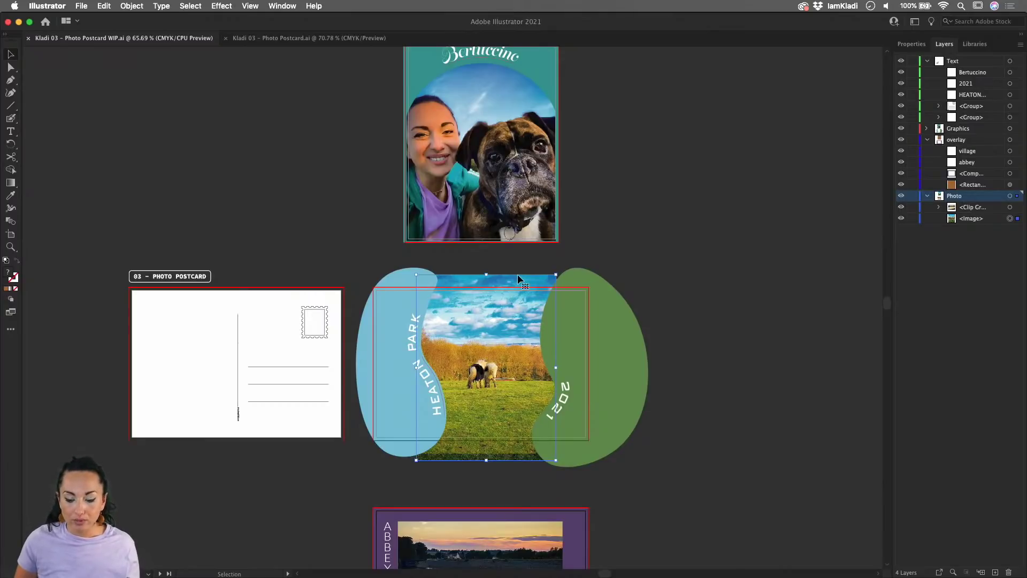
left_click(281, 6)
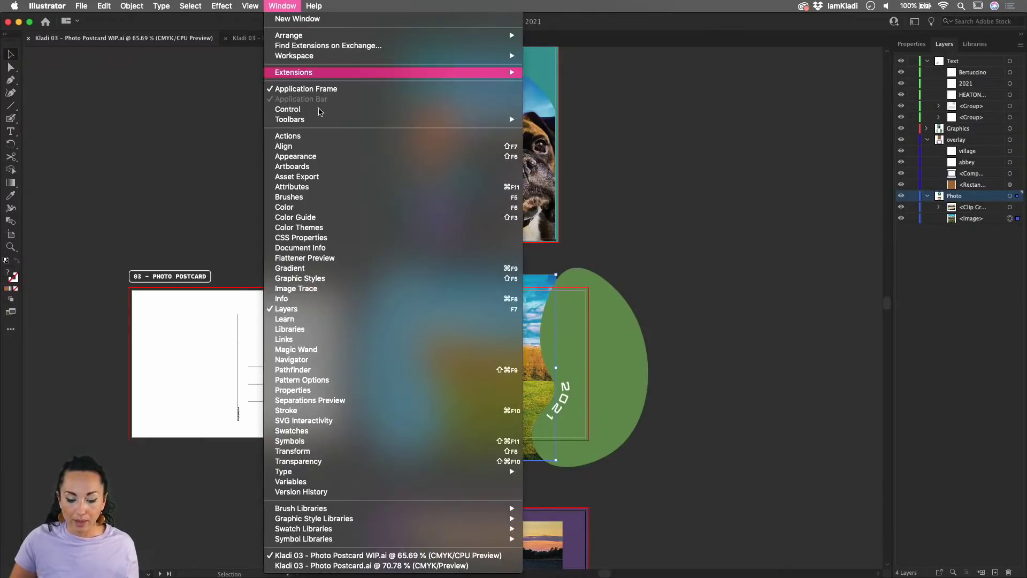
left_click(321, 339)
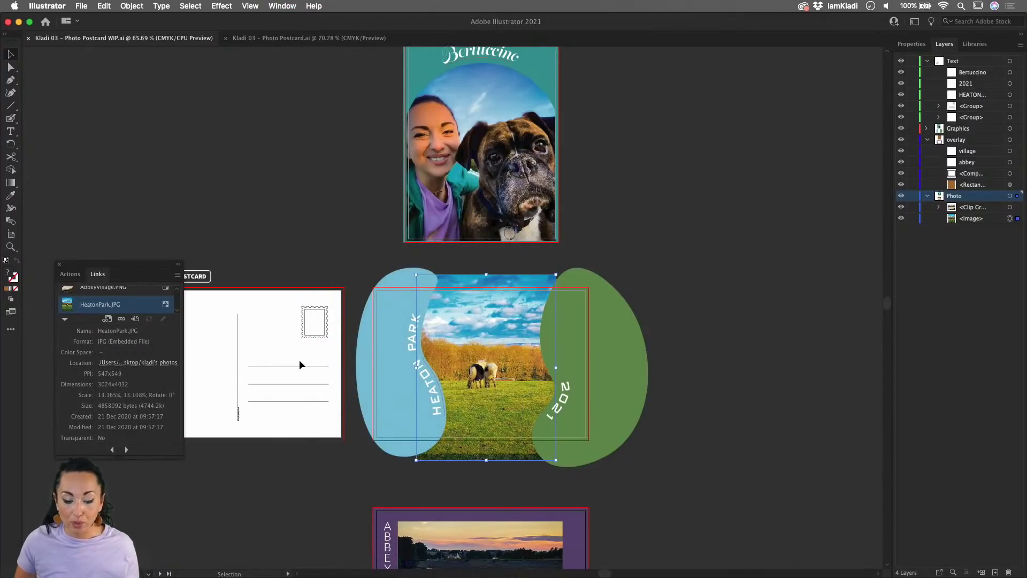
- Relink the selected Heaton Park photo to LEUCA.jpg, placing it as a linked file
left_click(122, 319)
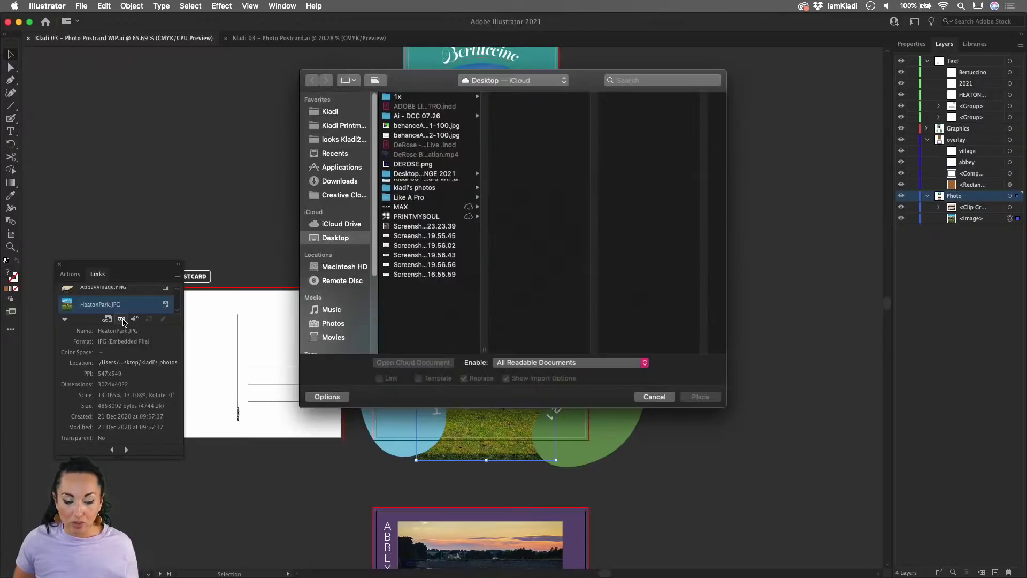
left_click(415, 196)
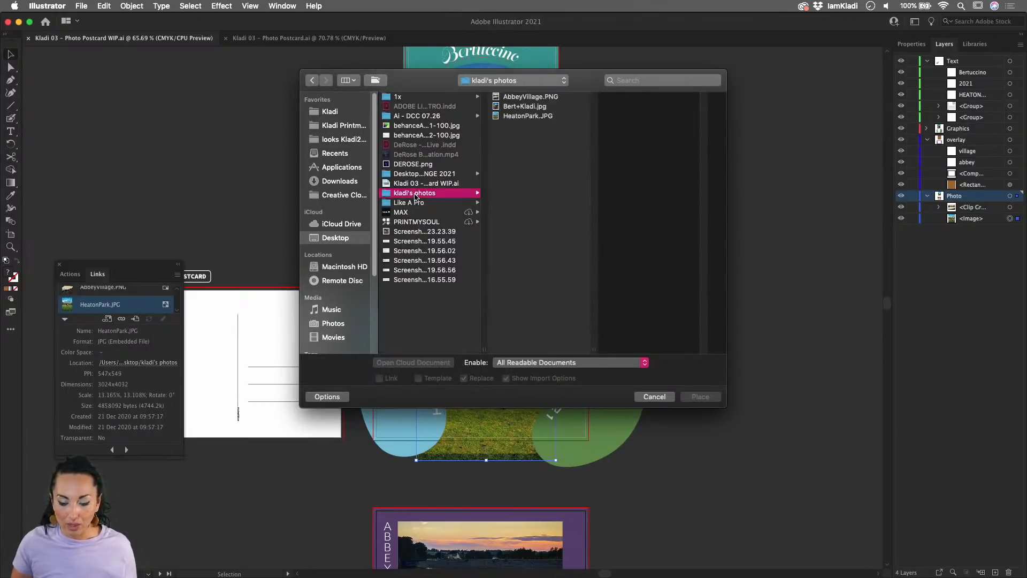
left_click(505, 126)
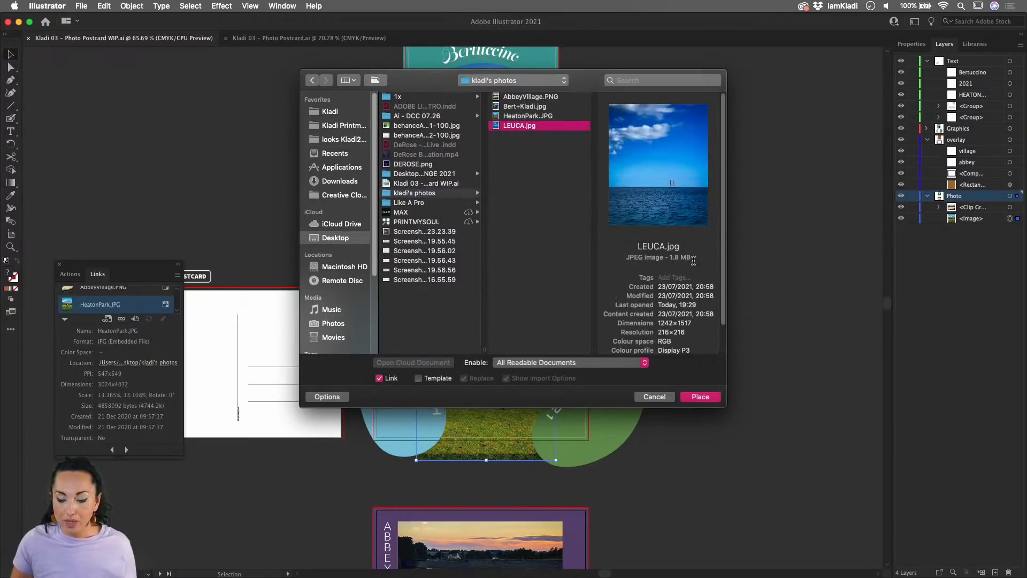
left_click(690, 397)
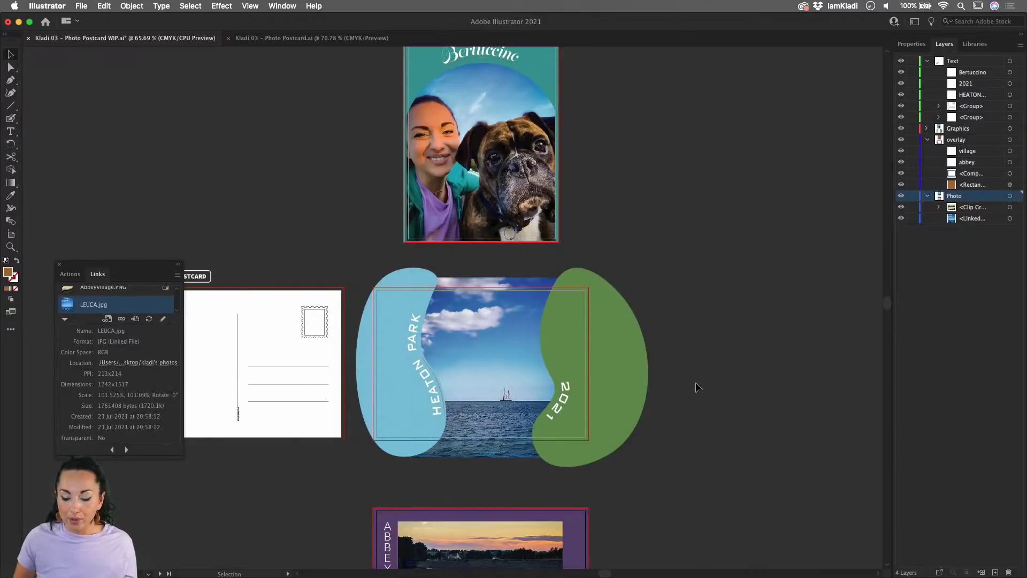
- Replace the curved "HEATON PARK" text on the blue shape with "SANTA MARIA DI LEUCA"
scroll(596, 412, "up", 3)
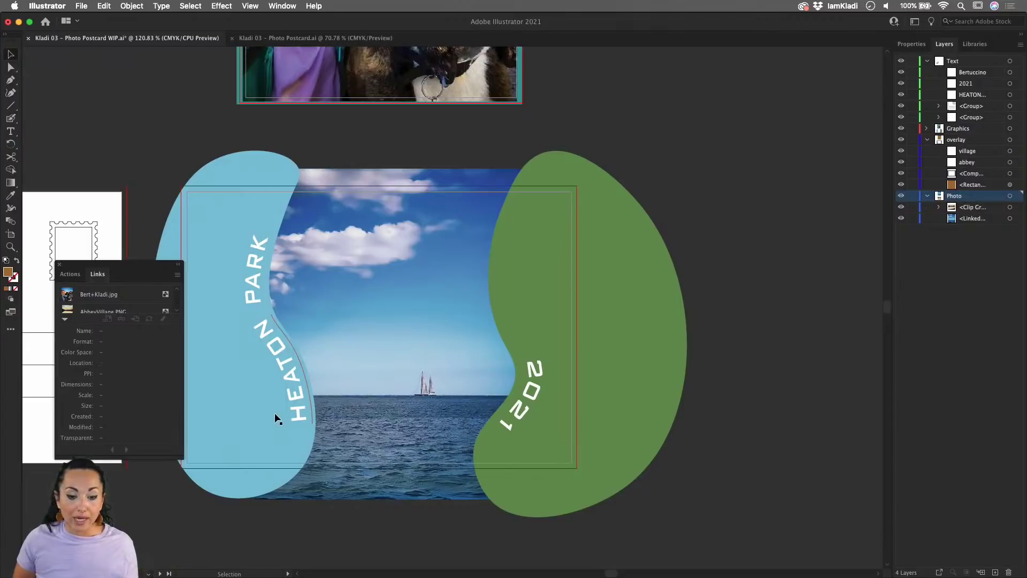
left_click(292, 395)
double_click(291, 394)
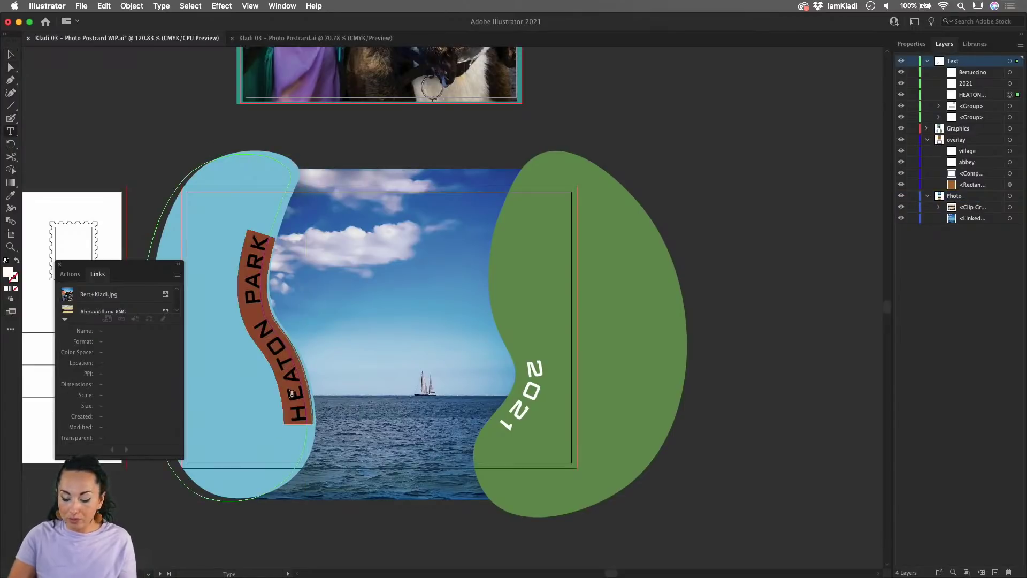
type("LEU")
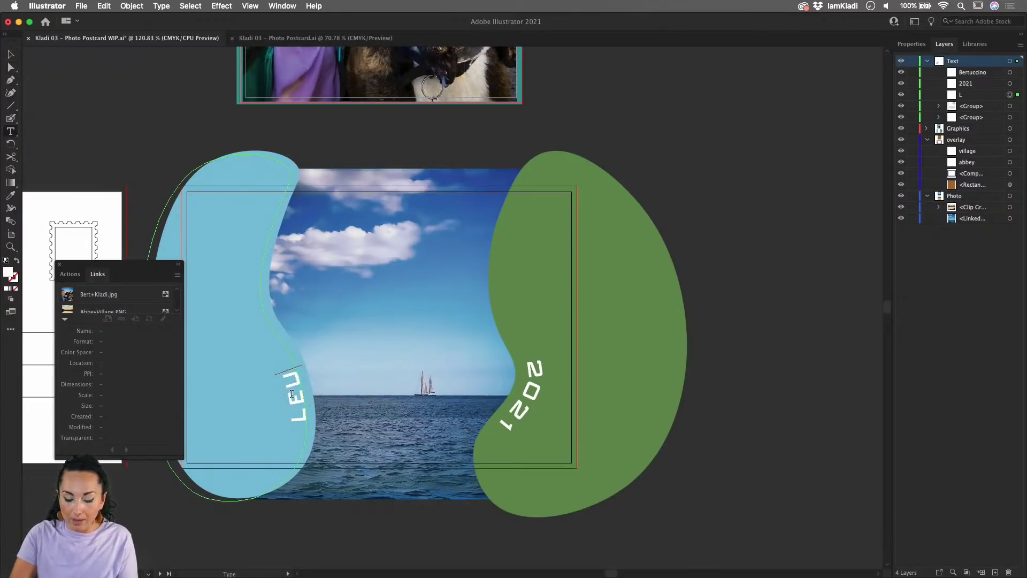
key("BackSpace")
key("BackSpace")
key("BackSpace")
type("SANTA MA")
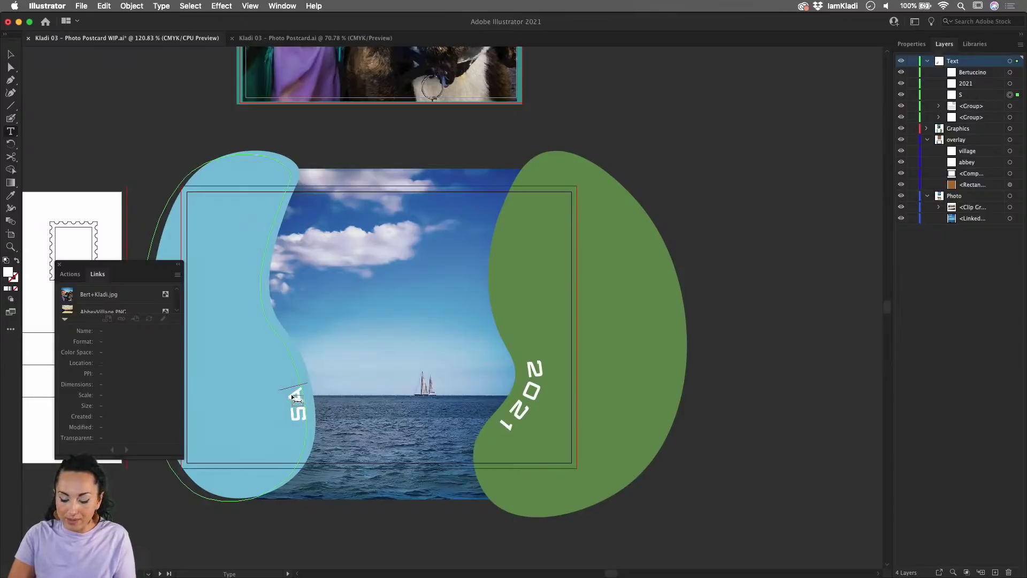
type("RIA")
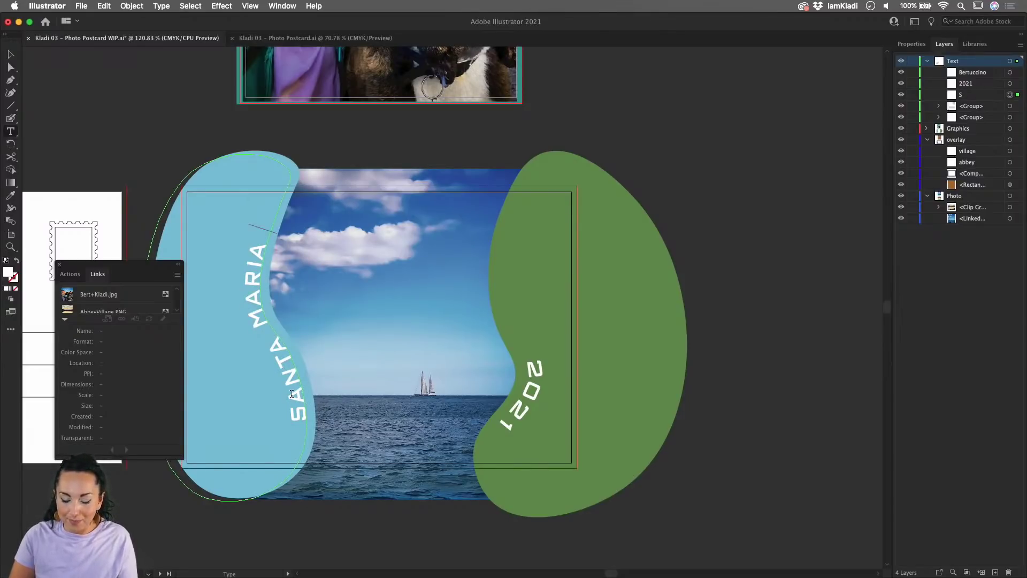
type(" DI LEUCA")
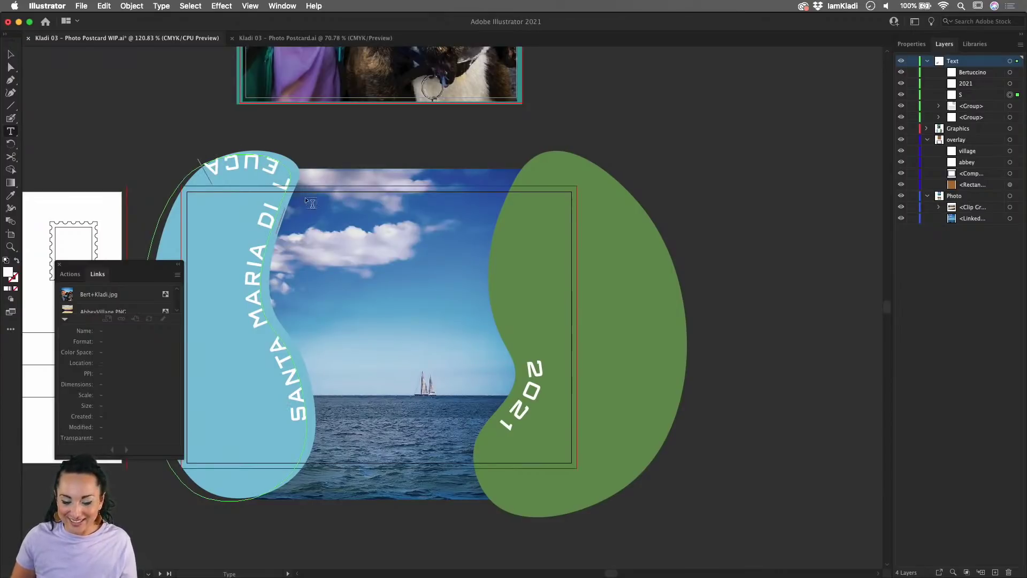
- Reduce the curved "SANTA MARIA DI LEUCA" text to a font size of 30 px and deselect it
key("Escape")
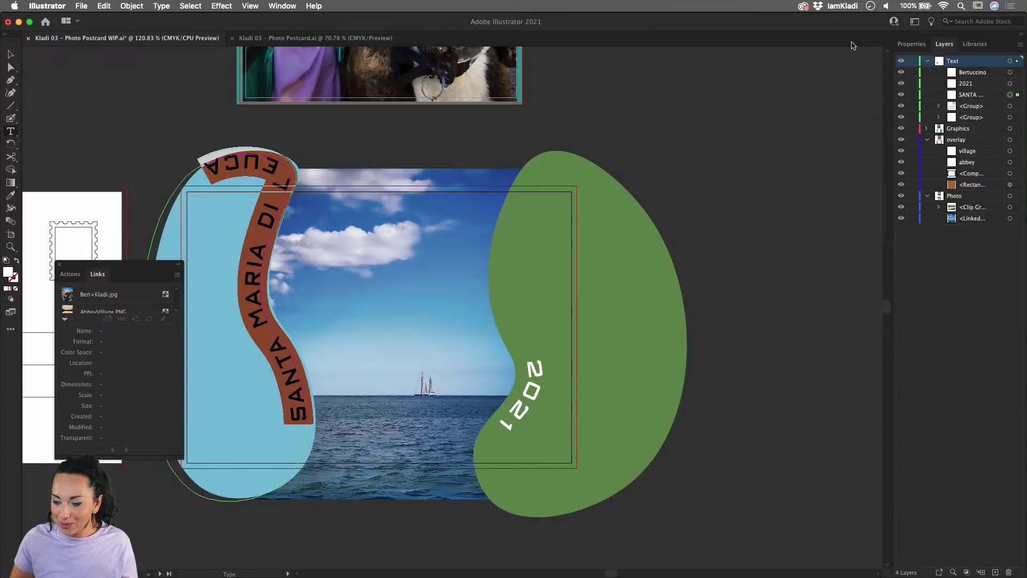
left_click(911, 44)
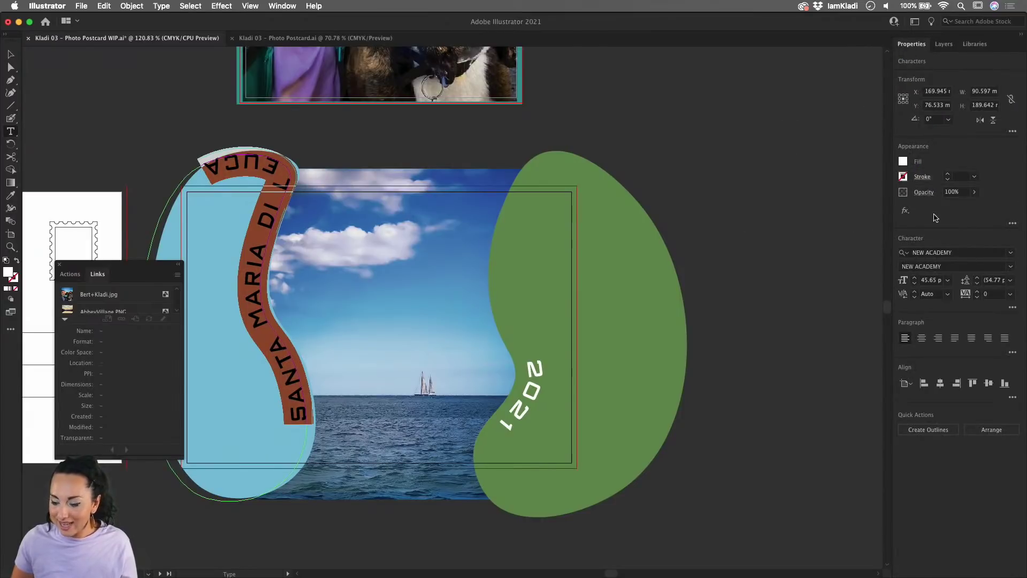
left_click(915, 283)
left_click(916, 284)
left_click(915, 283)
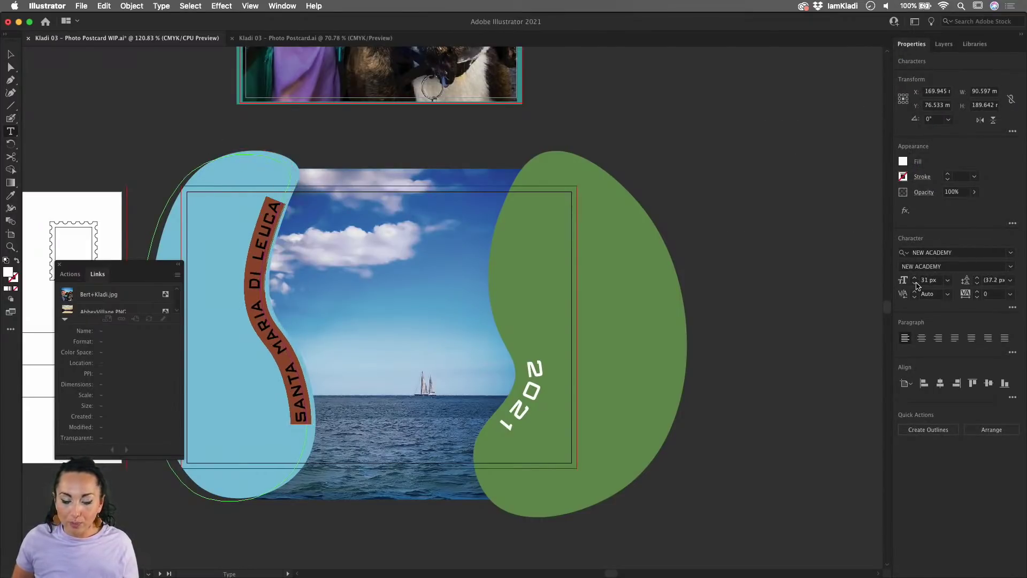
left_click(916, 284)
left_click(10, 55)
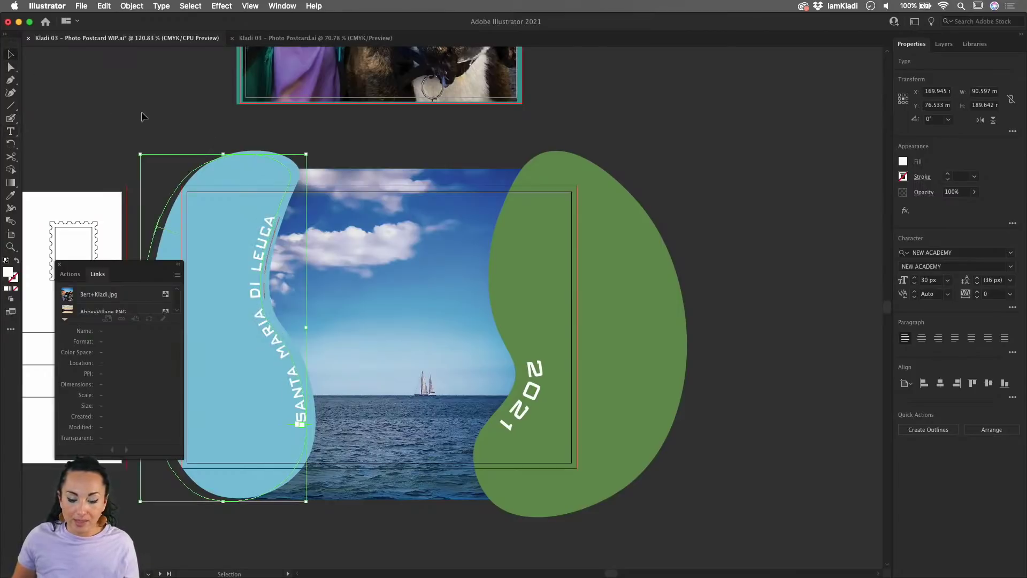
left_click(756, 197)
- Review the example postcard designs, switch to the blank Kladi 03 - Photo Postcard template and display its layers
scroll(750, 188, "down", 3)
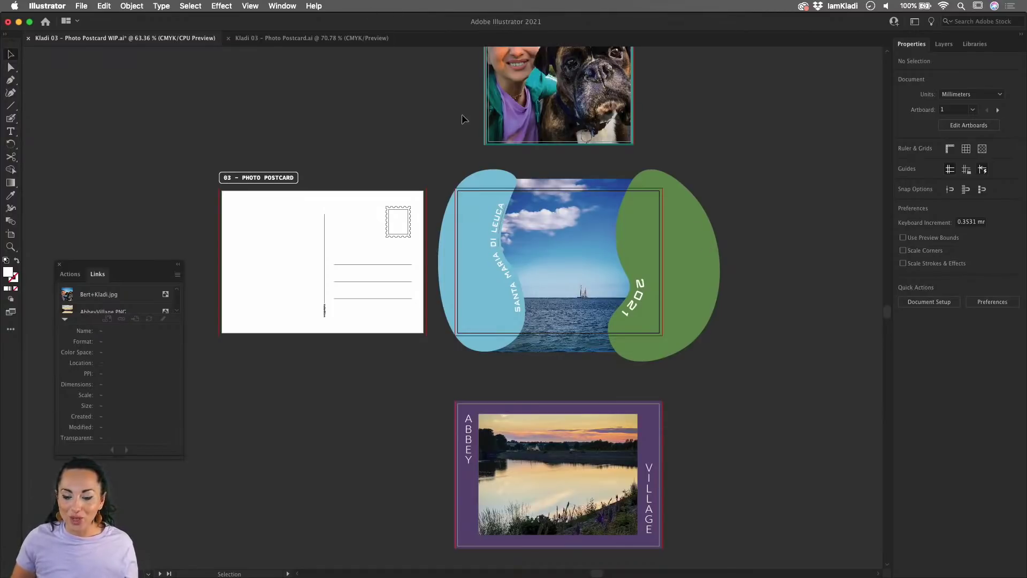
scroll(461, 114, "up", 5)
scroll(461, 114, "up", 2)
scroll(461, 114, "right", 2)
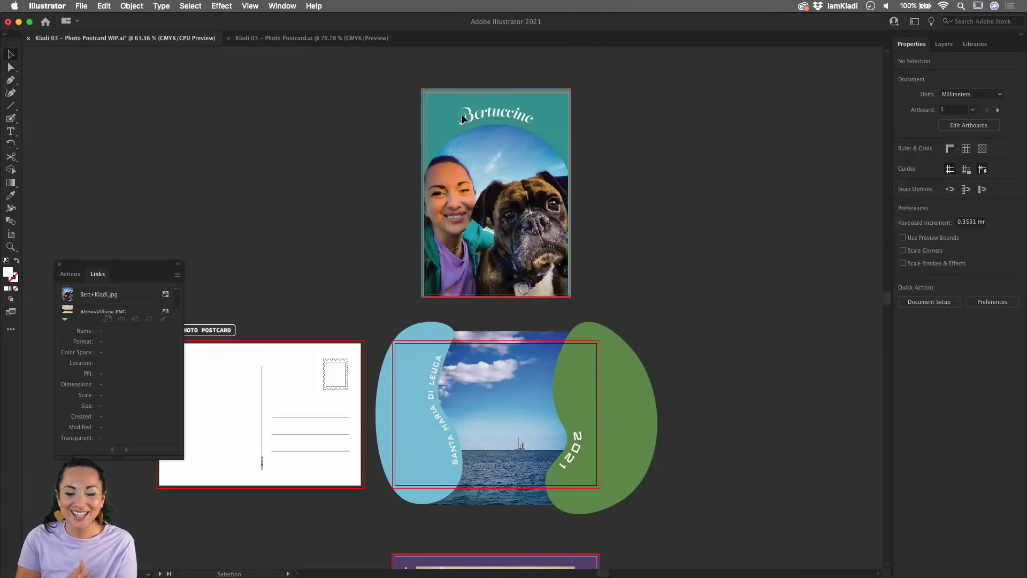
left_click(325, 42)
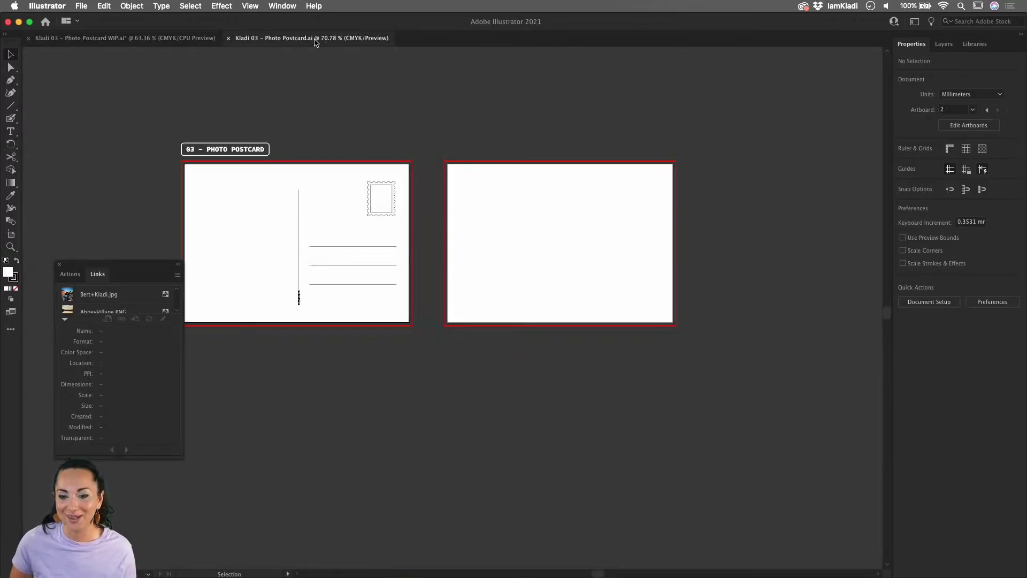
scroll(495, 166, "right", 3)
scroll(495, 166, "up", 2)
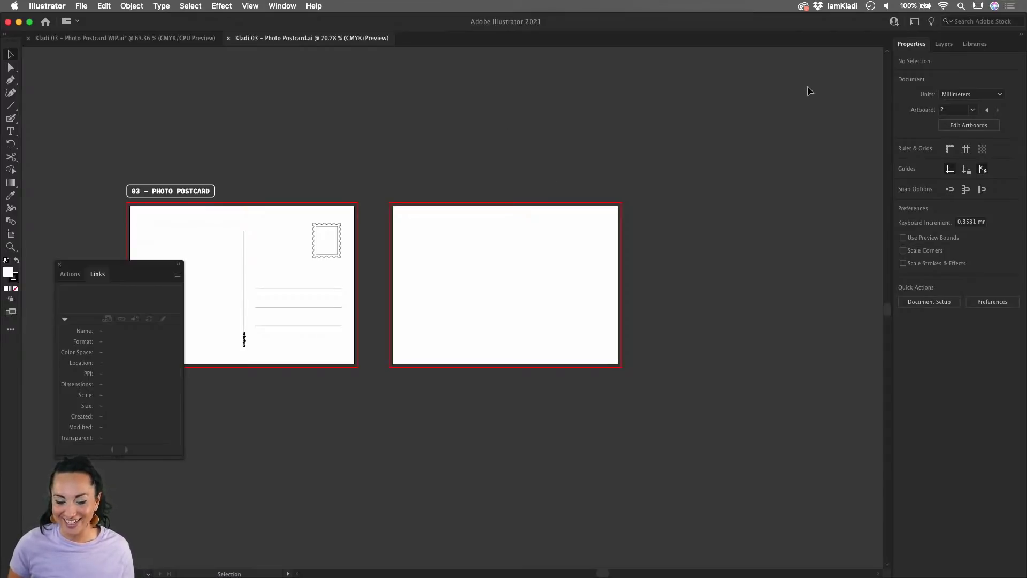
scroll(809, 86, "left", 1)
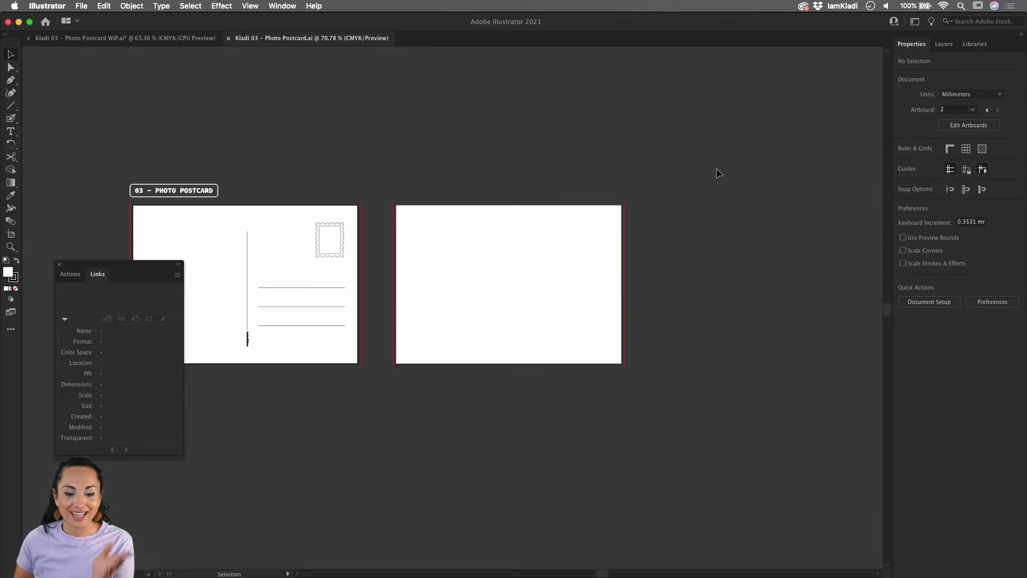
left_click(944, 44)
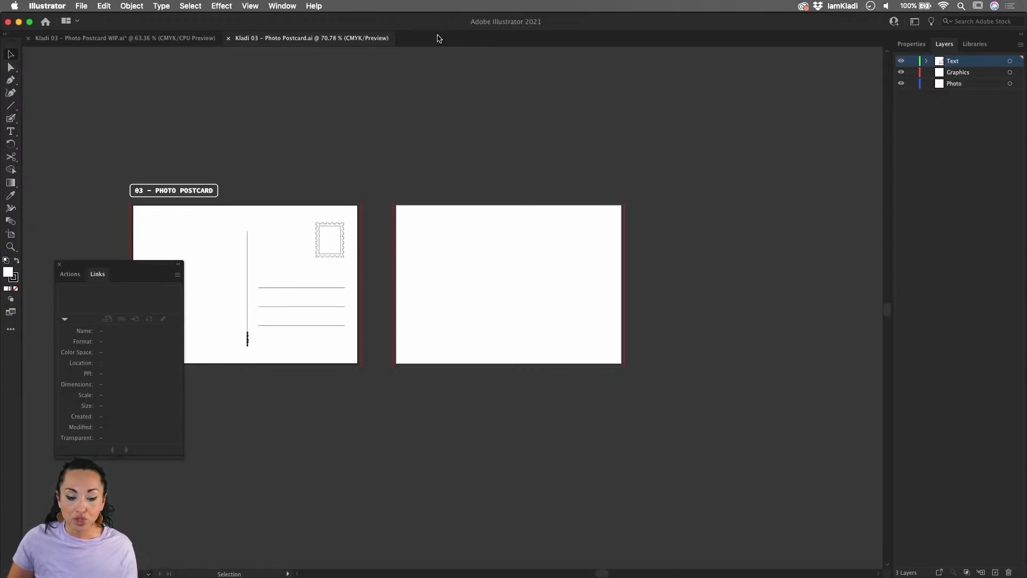
- In the Photo Postcard WIP document, move the Text layer below the Photo layer and return it to the top of the stack
left_click(131, 38)
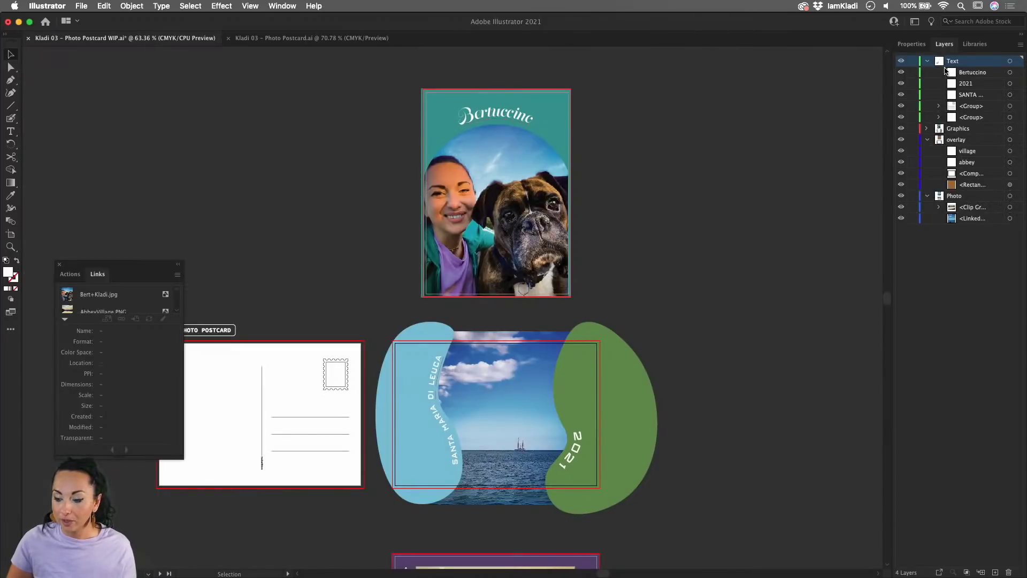
left_click(927, 61)
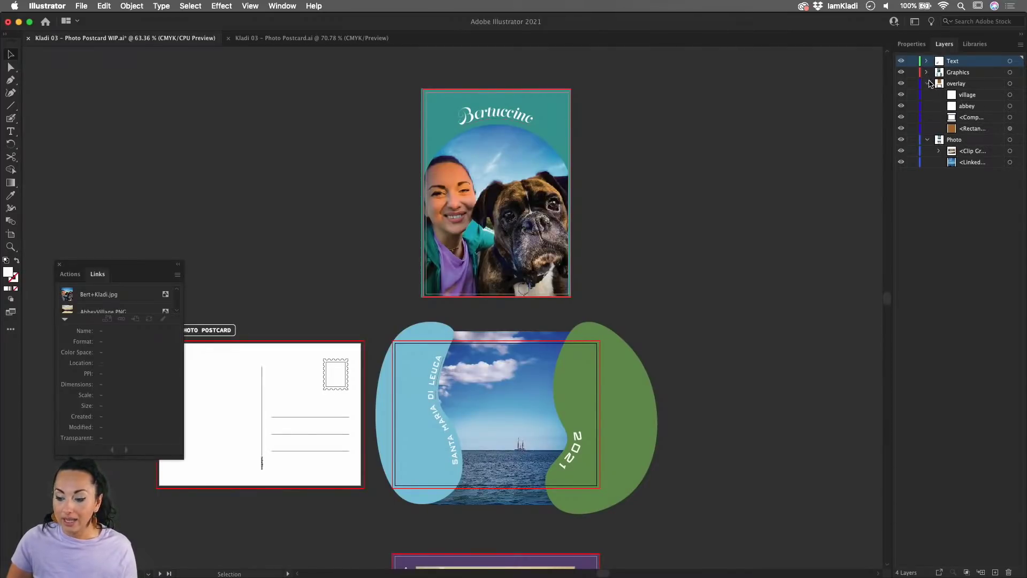
left_click(927, 83)
left_click_drag(956, 124, 950, 122)
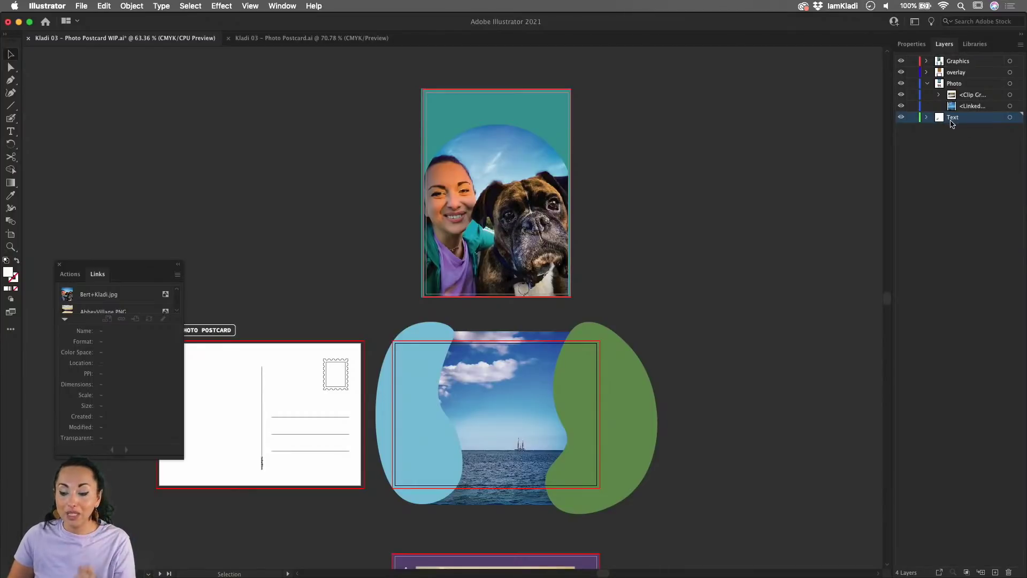
left_click_drag(965, 122, 961, 58)
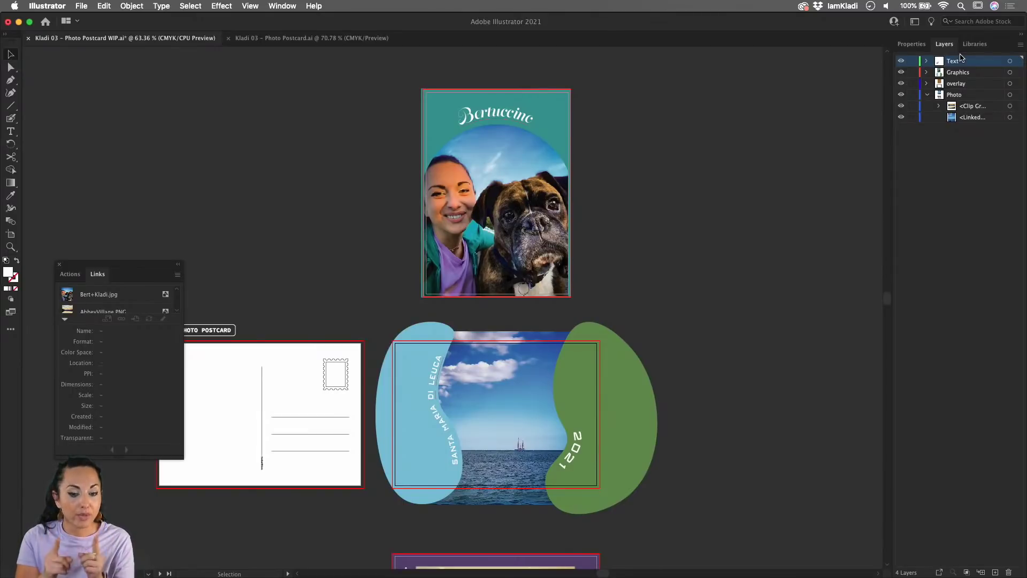
- In the blank Photo Postcard template, add a layer named OVERLAY and place it between the Graphics and Photo layers
left_click(347, 38)
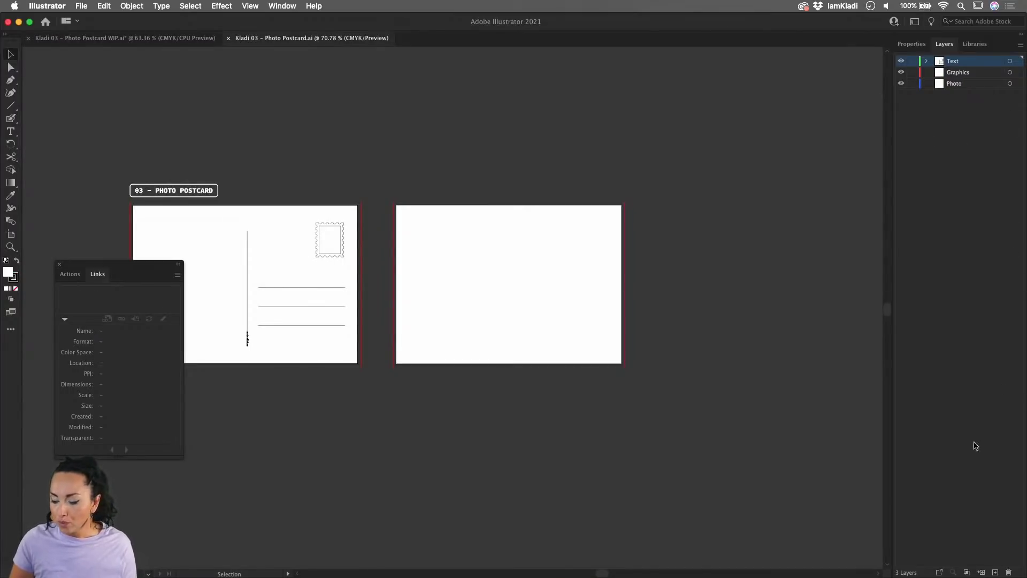
left_click(996, 573)
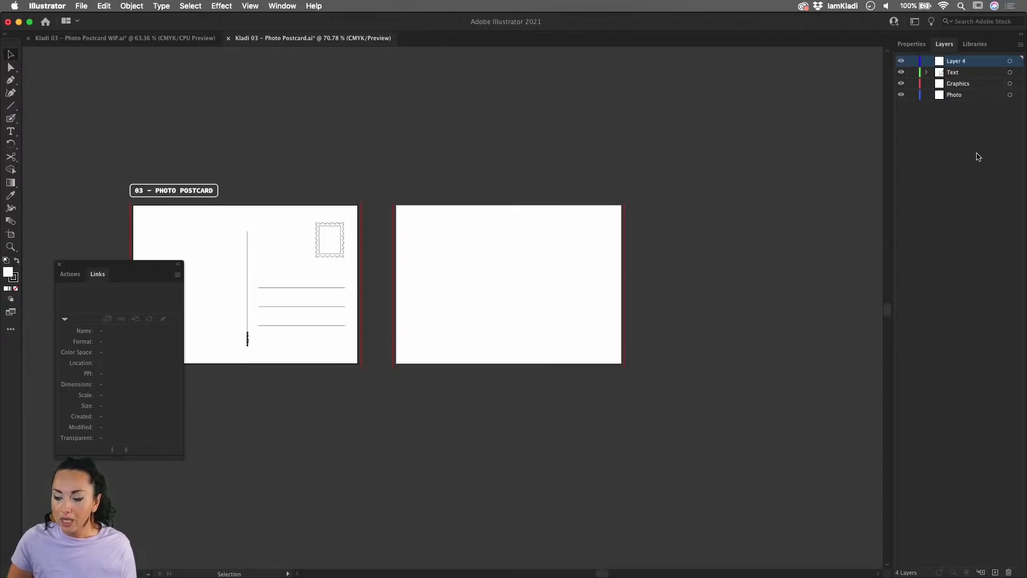
double_click(952, 62)
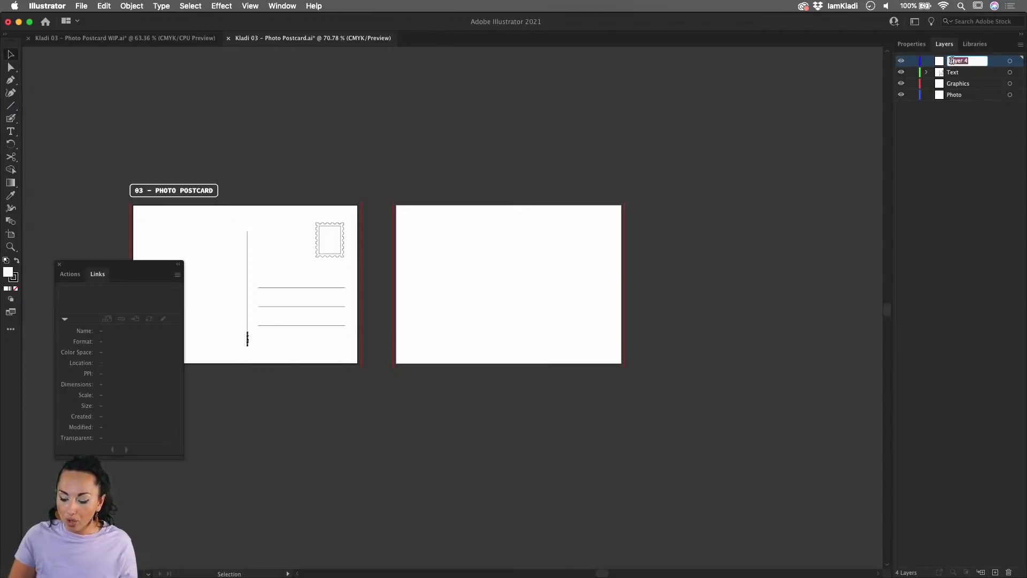
type("OVERL")
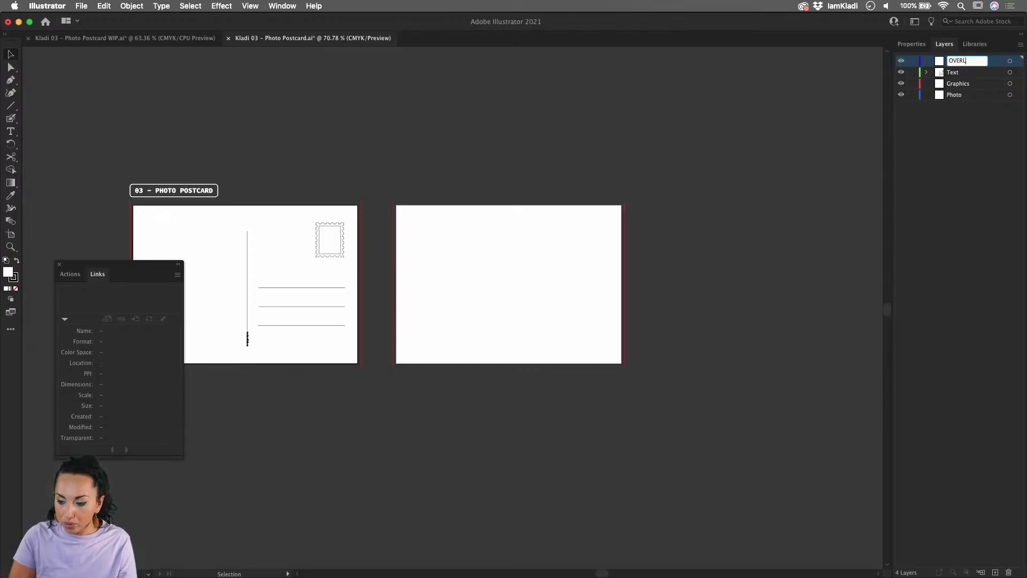
type("AY")
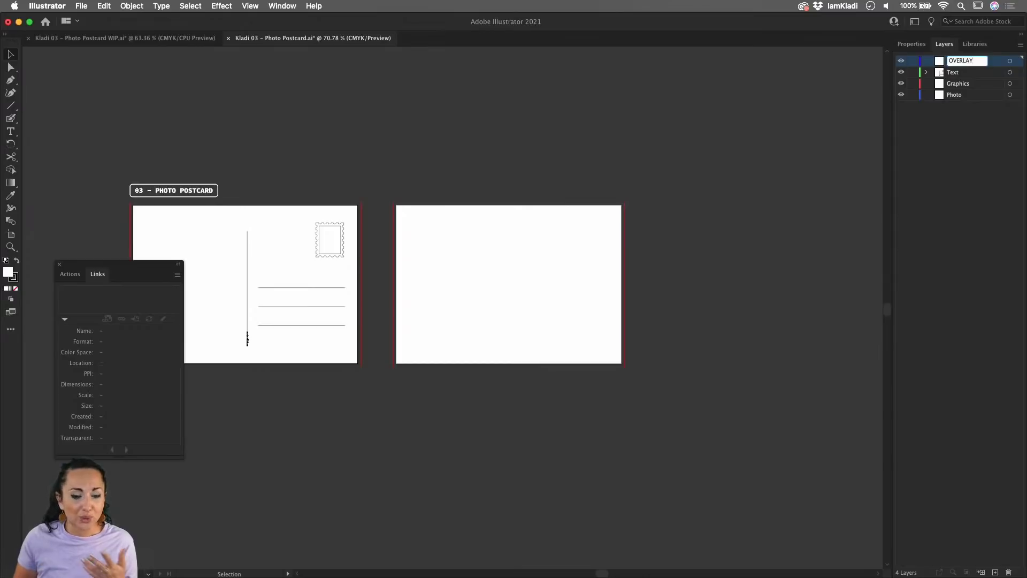
key("Return")
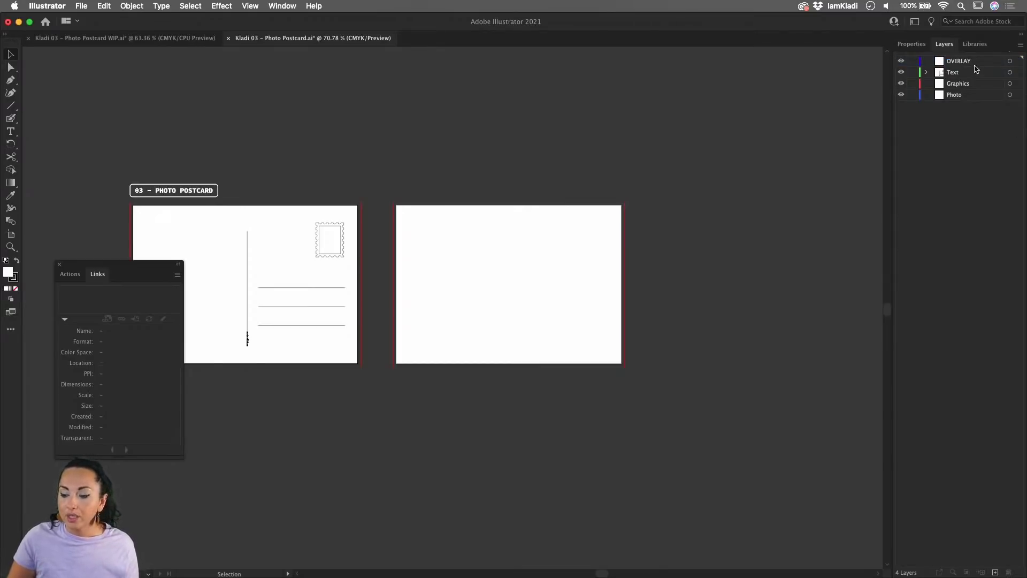
left_click_drag(980, 61, 984, 91)
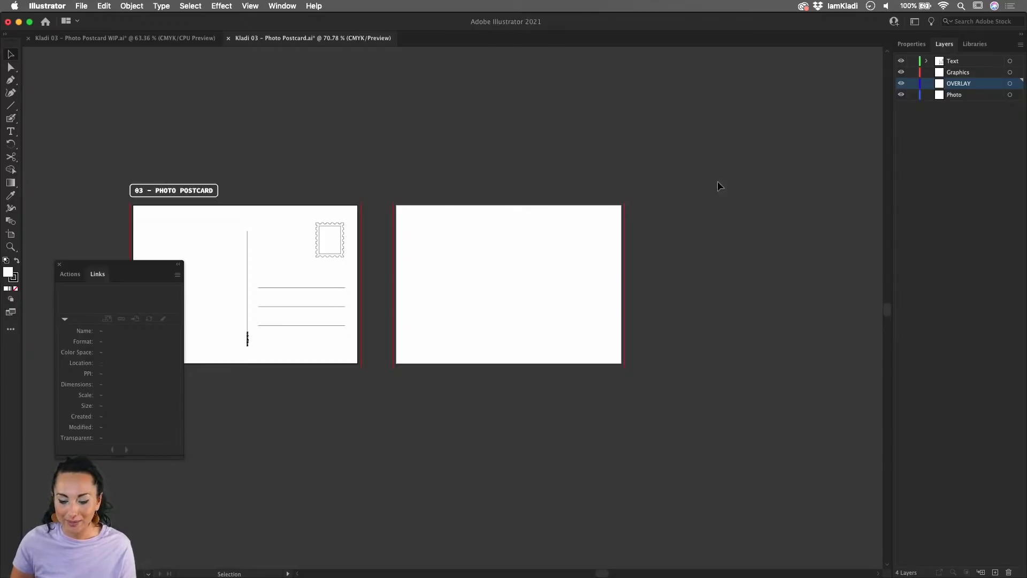
- Place Bert+Kladi.jpg as a linked image on the Photo layer, sized to cover most of the front artboard
left_click(950, 96)
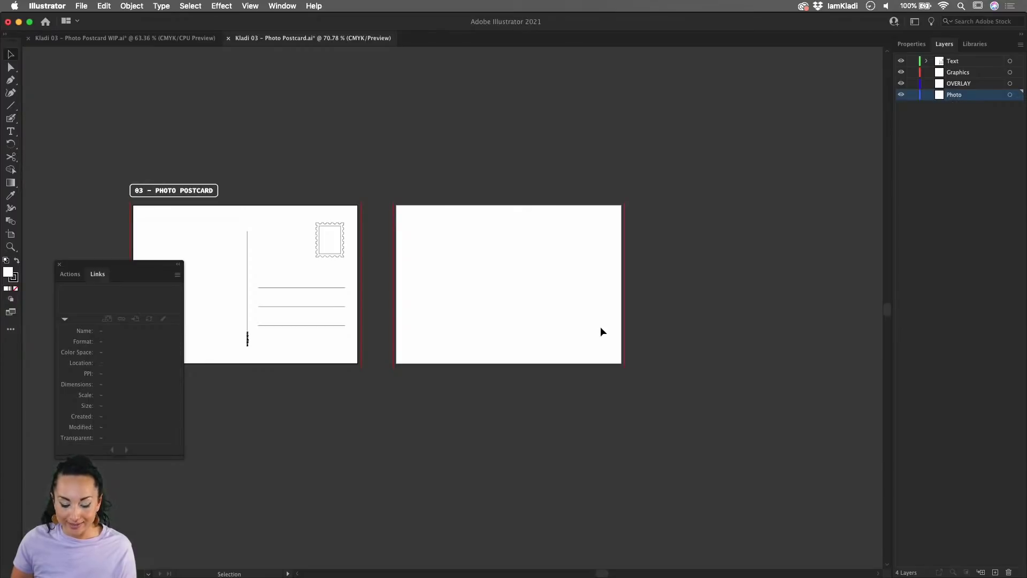
key("super")
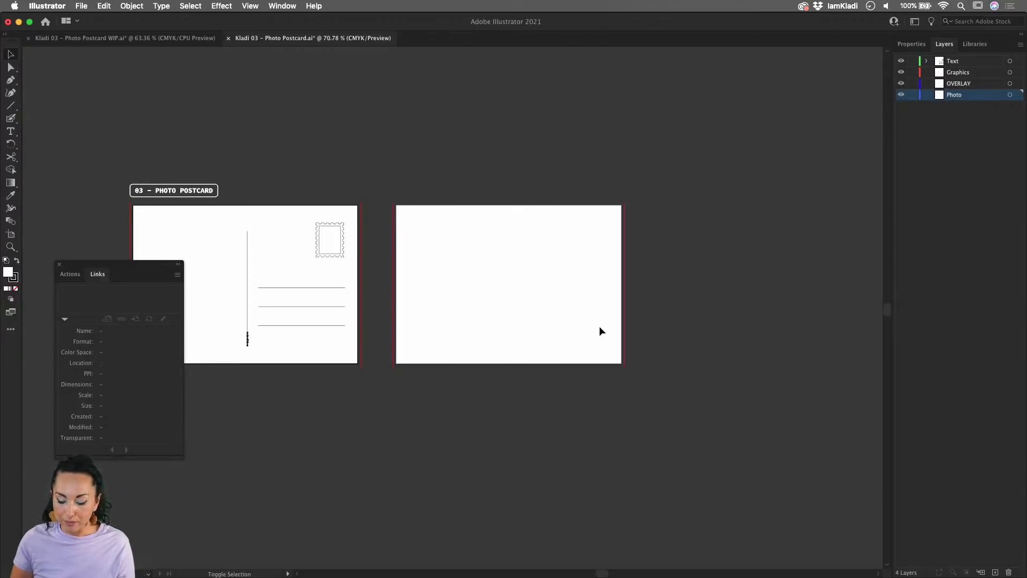
key("super+shift+p")
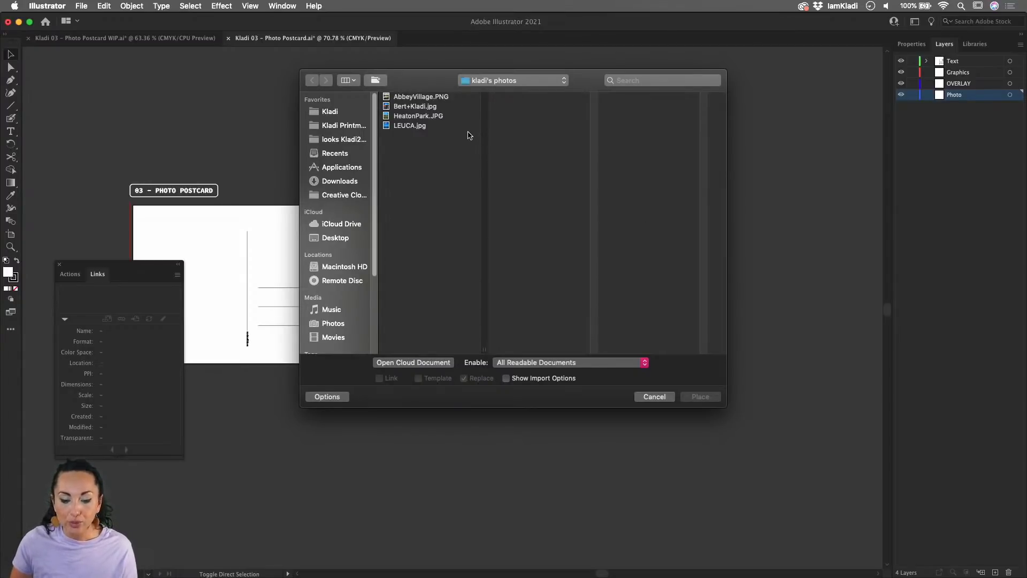
left_click(421, 124)
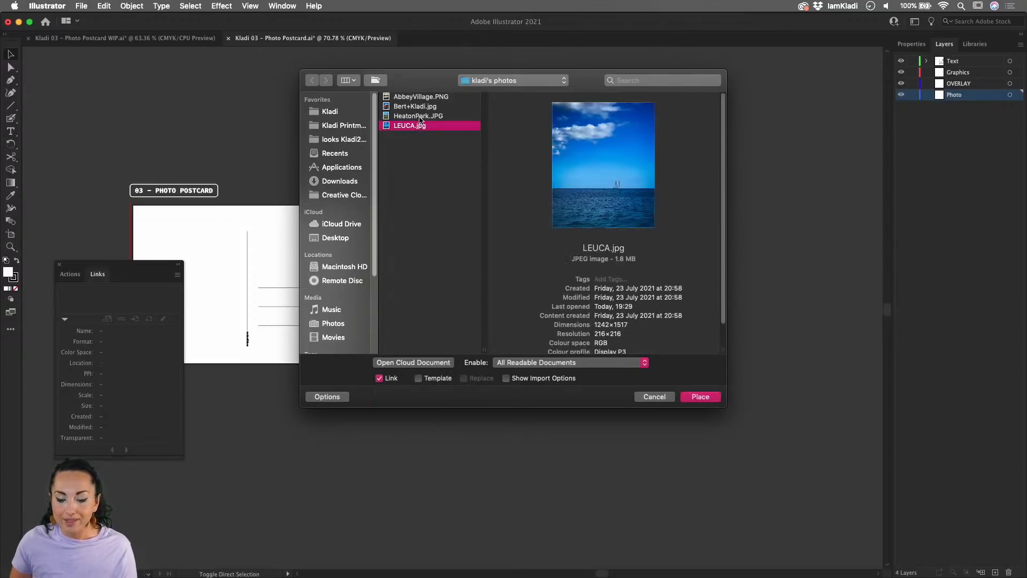
left_click(419, 117)
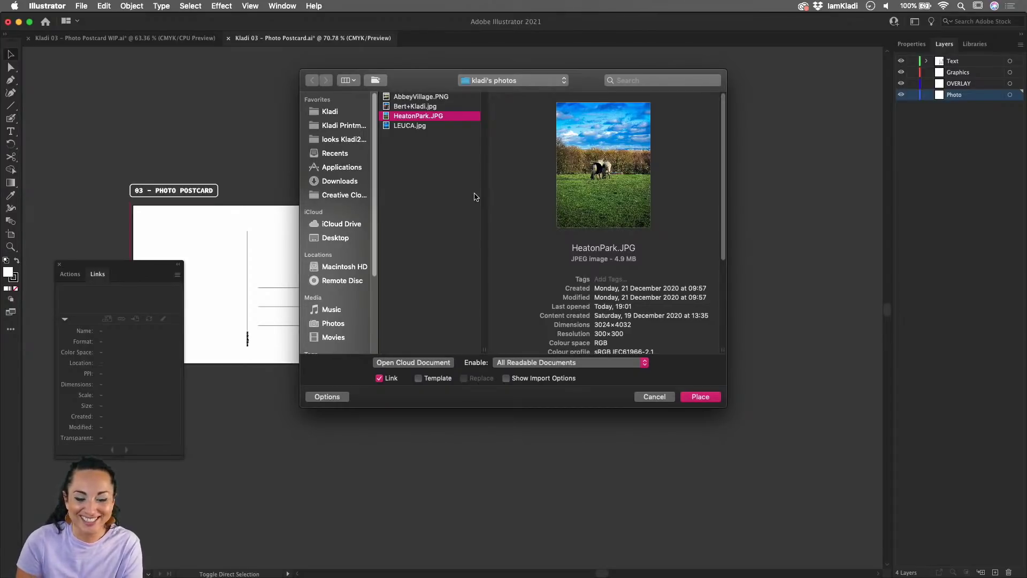
left_click(438, 107)
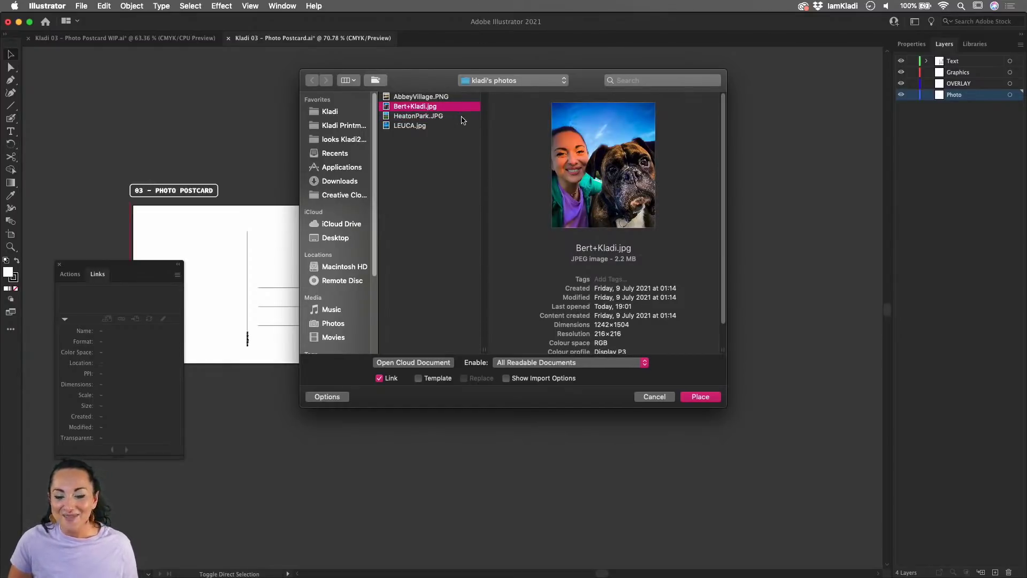
left_click(697, 399)
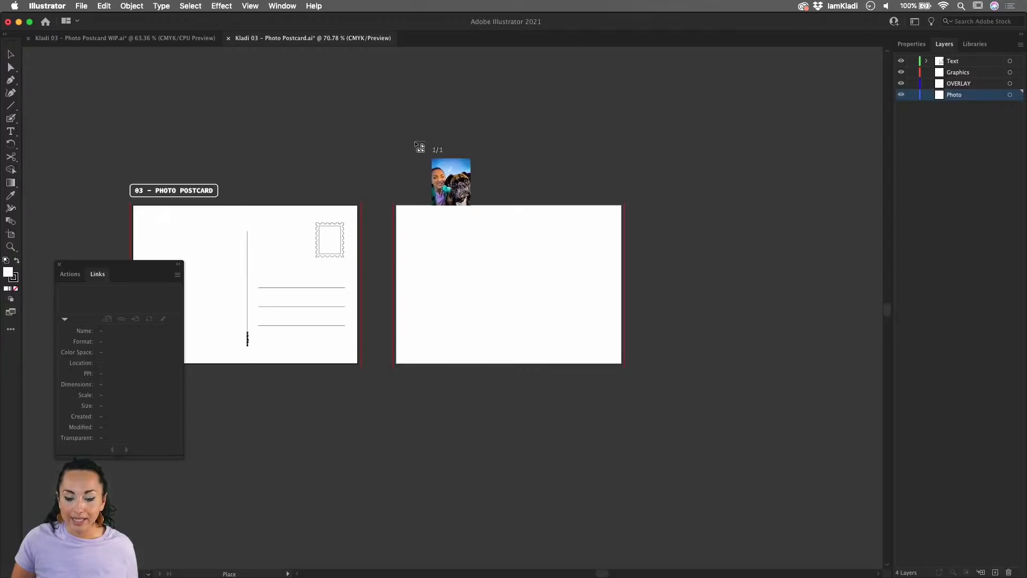
left_click_drag(410, 135, 601, 414)
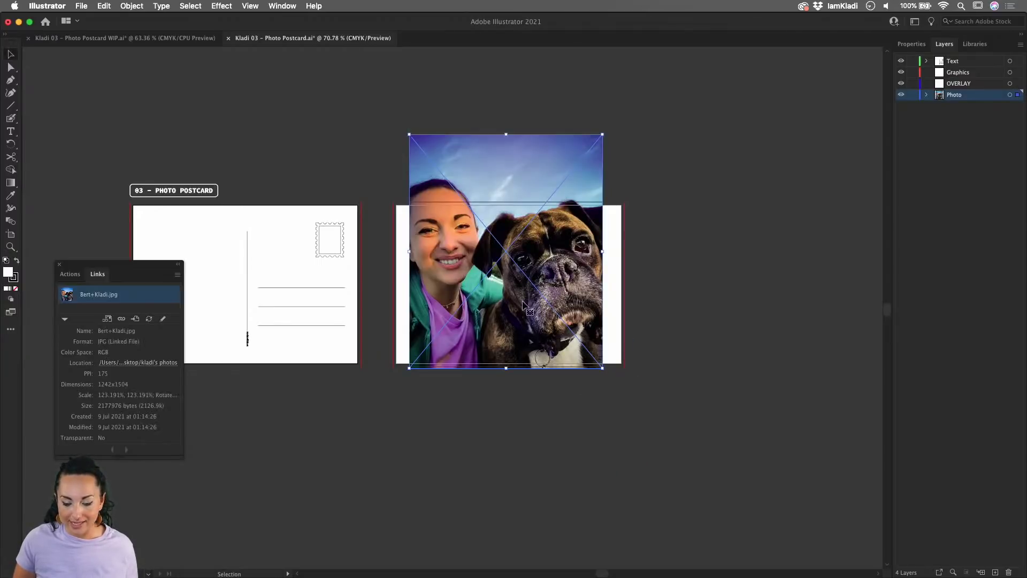
- Move the photo off the front artboard into the empty space beside it, undoing the trial placement back over the artboard
left_click_drag(523, 300, 524, 327)
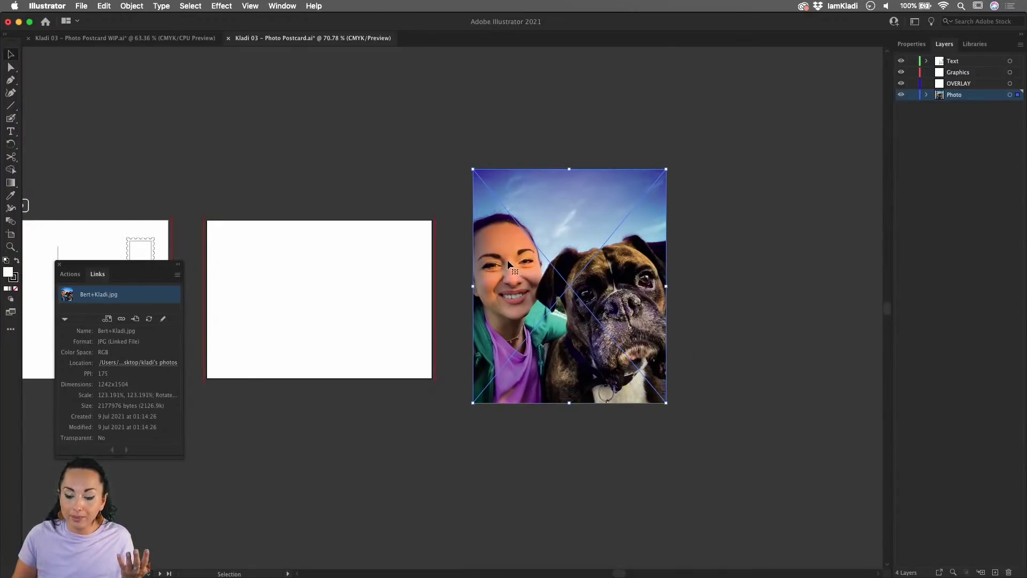
left_click_drag(538, 271, 298, 274)
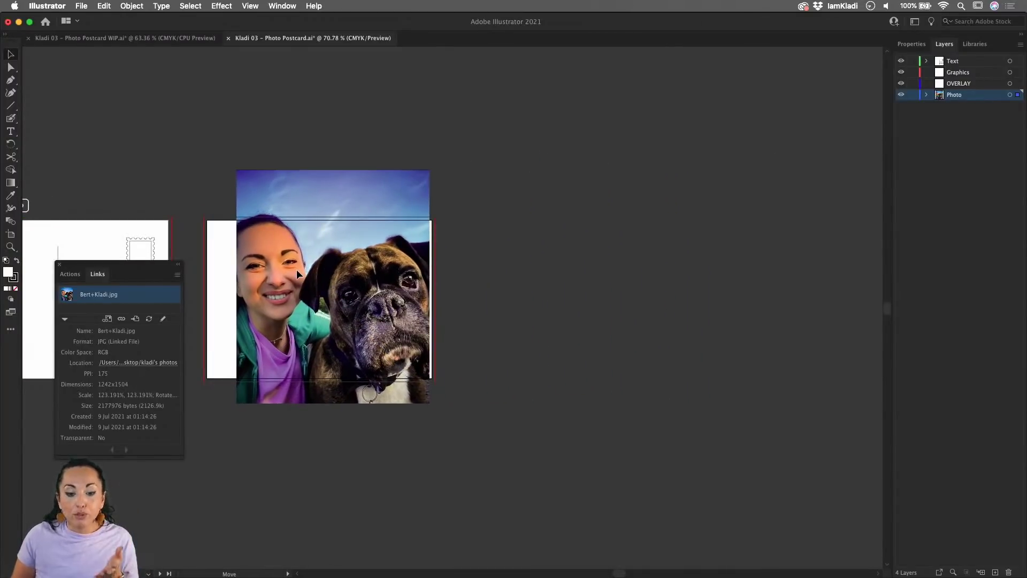
key("super+z")
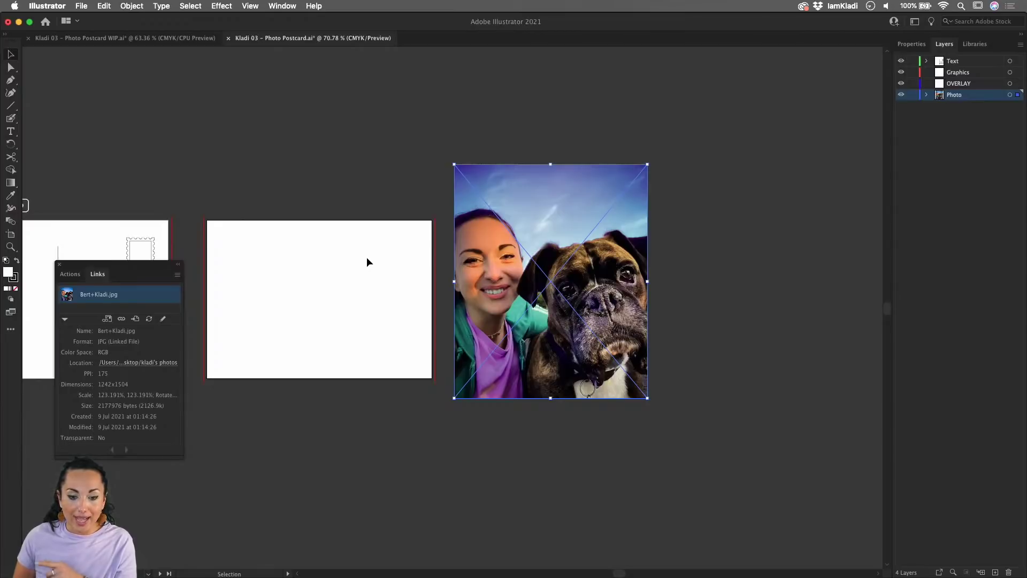
- Duplicate the FRONT artboard with the Artboard tool, placing the copy directly below the original
left_click(13, 240)
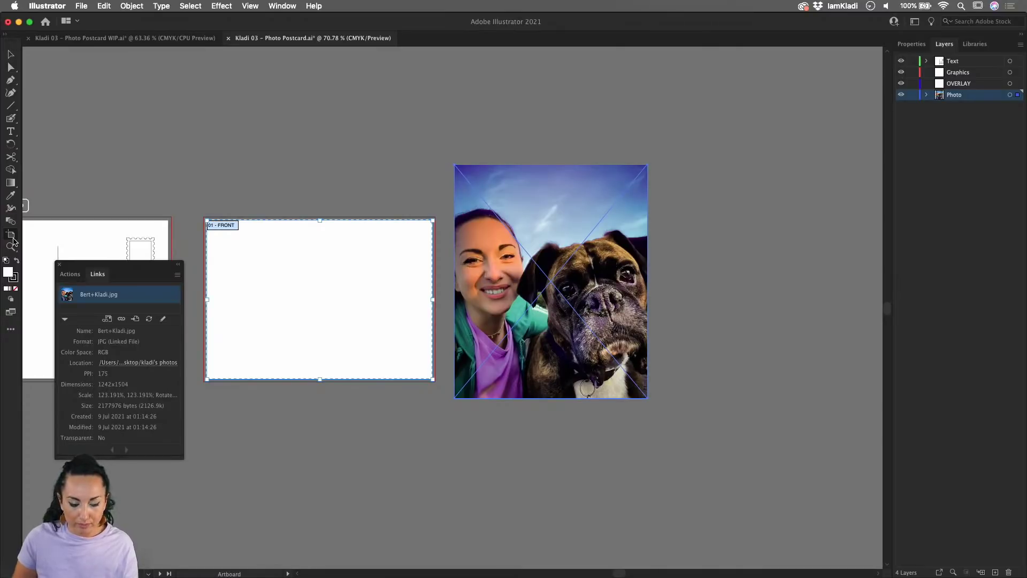
left_click_drag(48, 232, 47, 233)
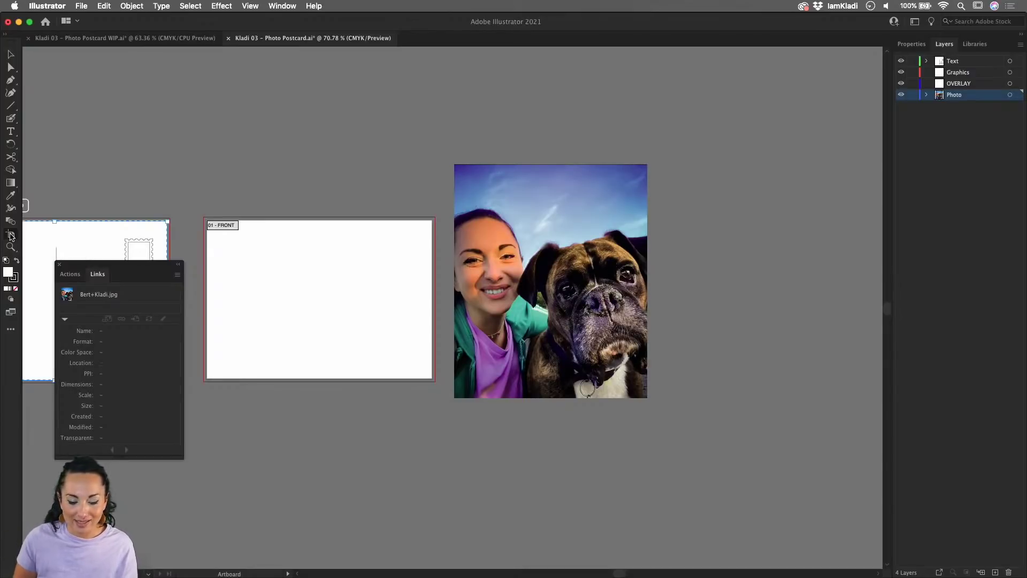
left_click(257, 250)
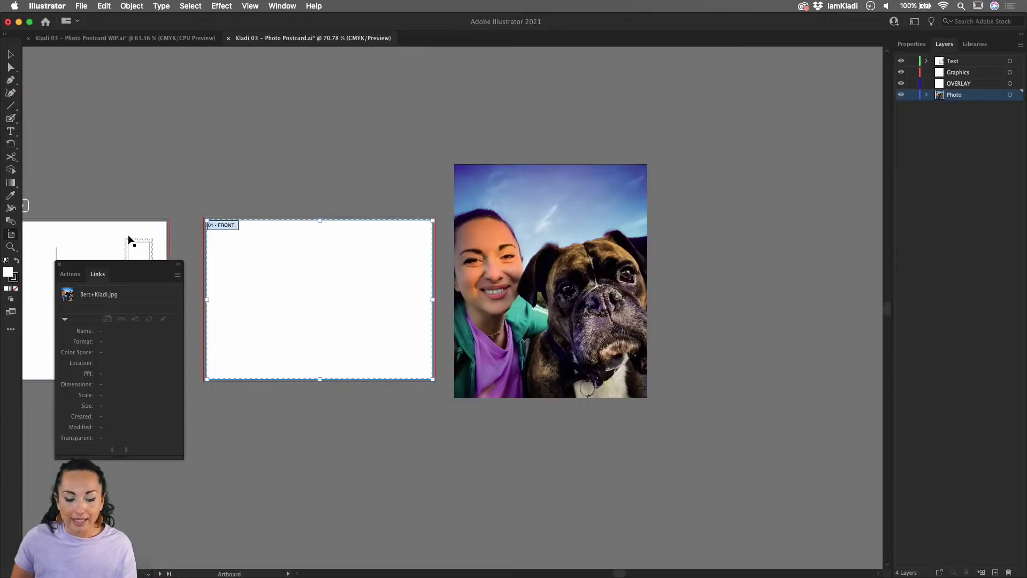
left_click_drag(124, 226, 124, 225)
left_click(281, 244)
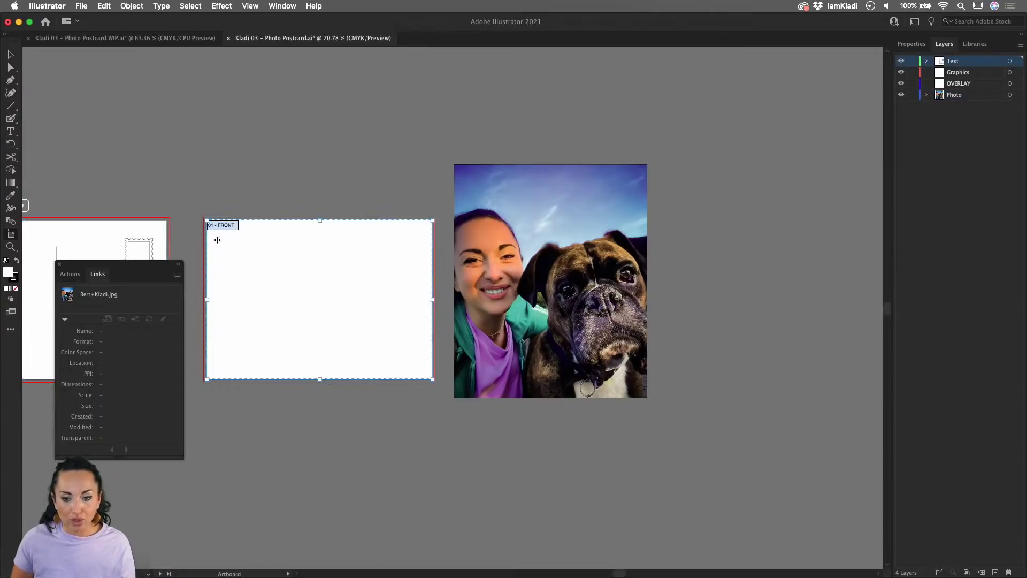
left_click_drag(298, 277, 228, 211)
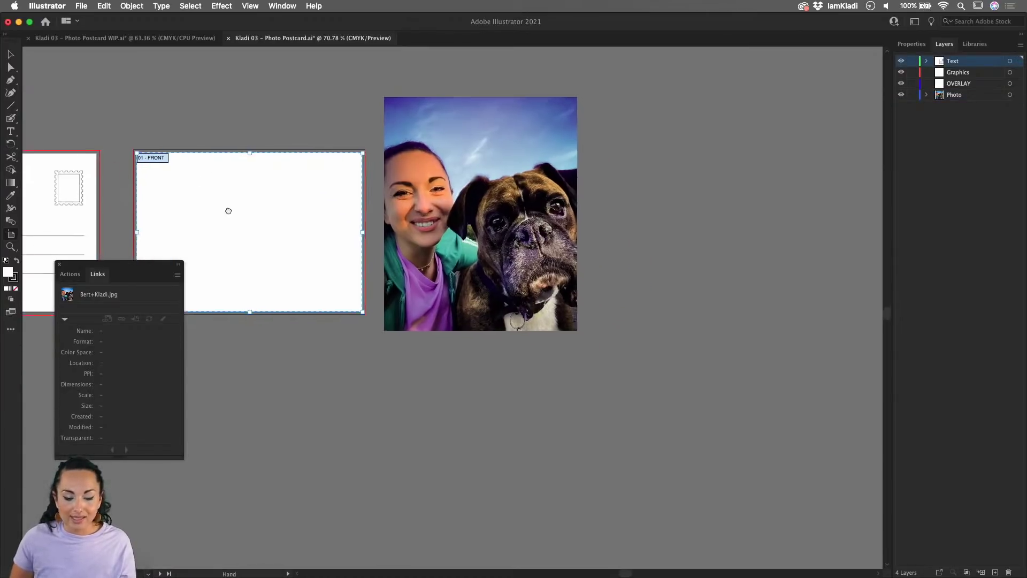
left_click_drag(251, 257, 257, 167)
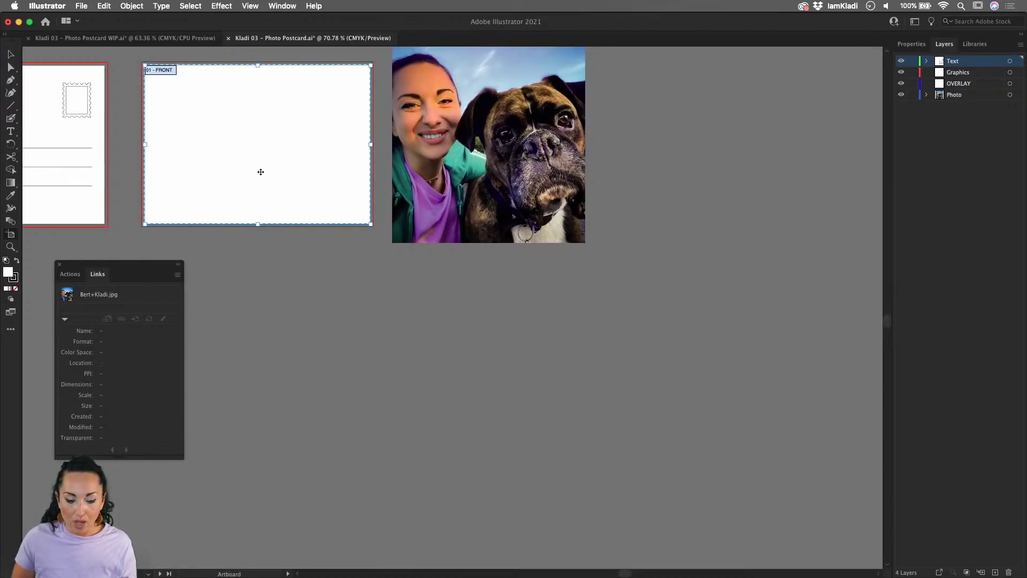
left_click_drag(263, 157, 269, 386)
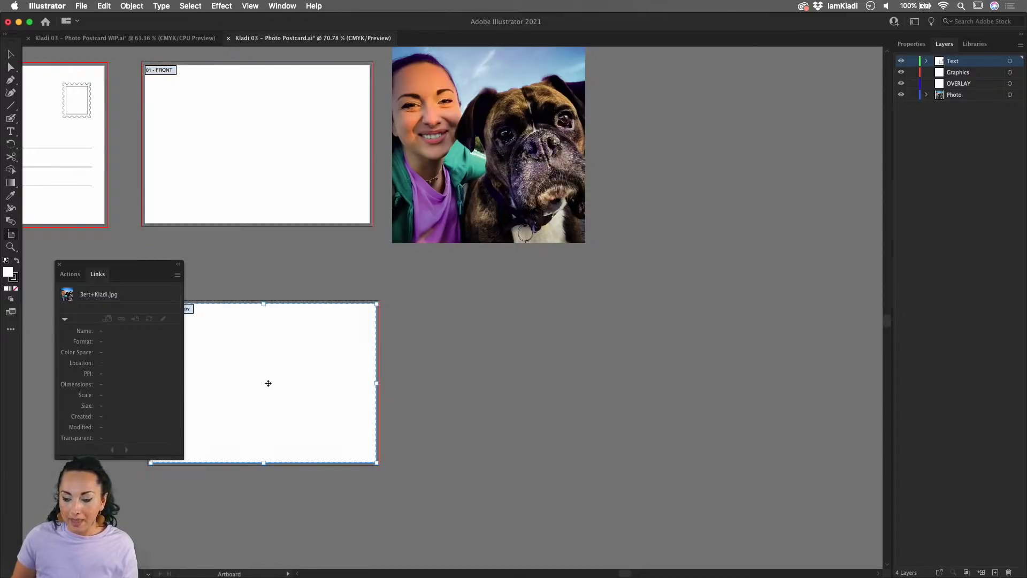
- Change the FRONT copy artboard to portrait orientation, 148 mm wide by 210 mm high, and leave artboard editing
left_click(911, 44)
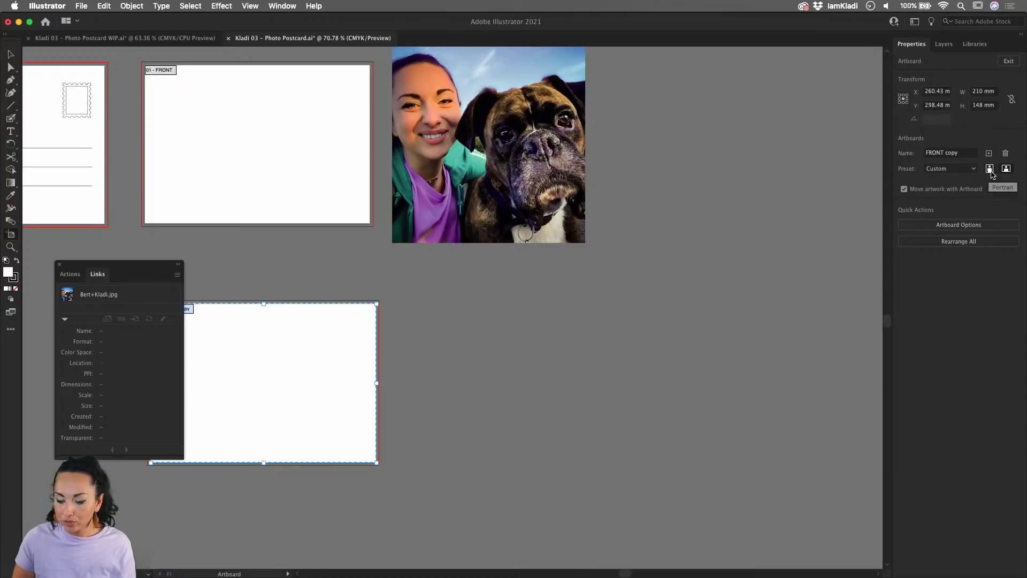
double_click(327, 391)
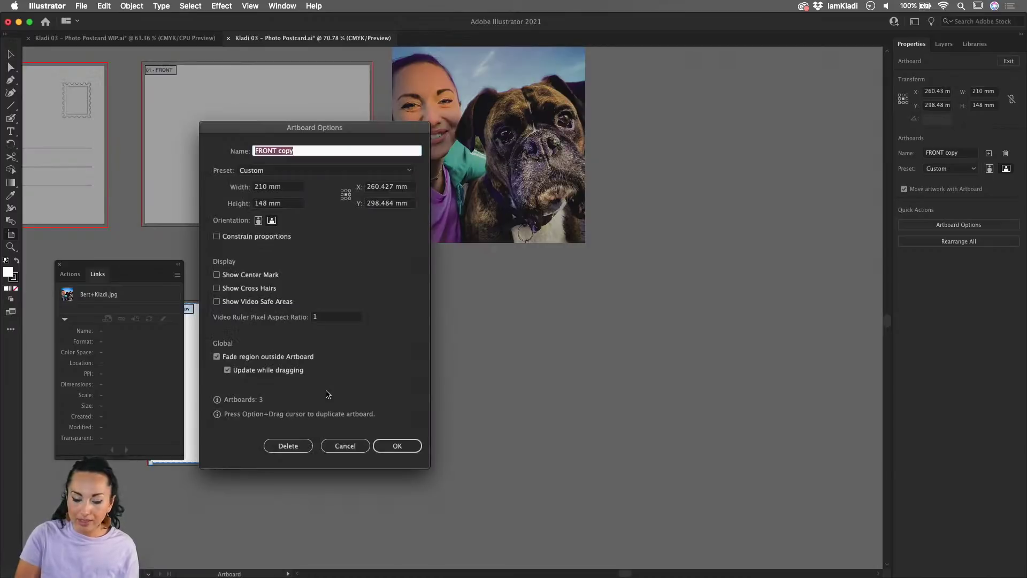
left_click(258, 219)
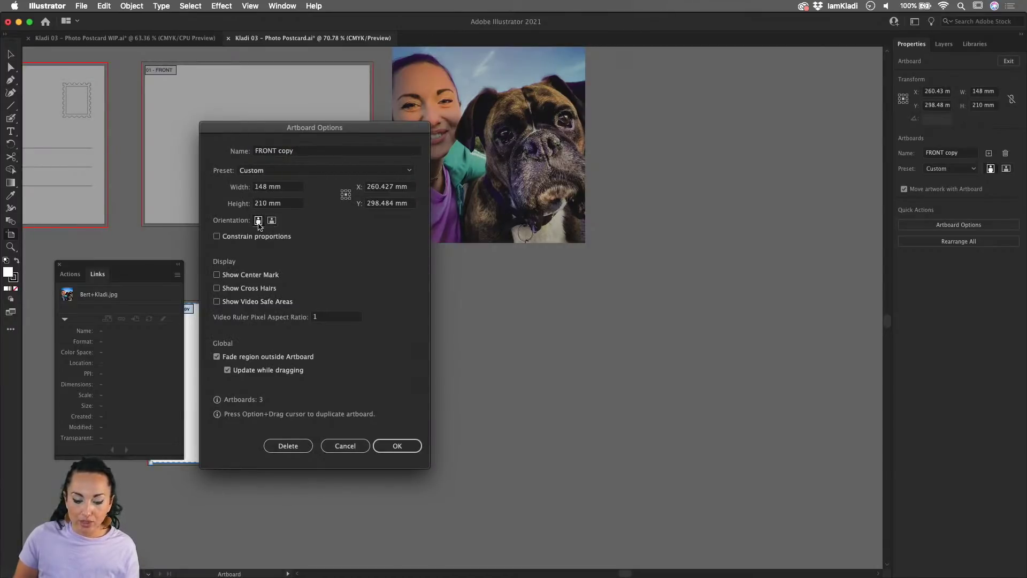
left_click(399, 446)
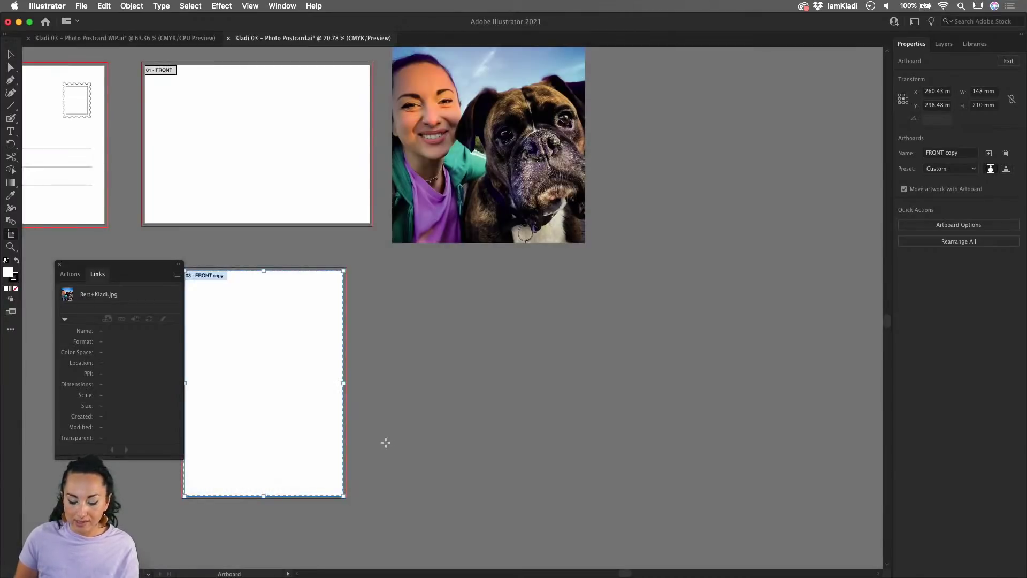
key("Escape")
- Move the photo onto the portrait artboard so that it covers the whole page and its bleed
scroll(378, 441, "left", 5)
scroll(379, 442, "down", 2)
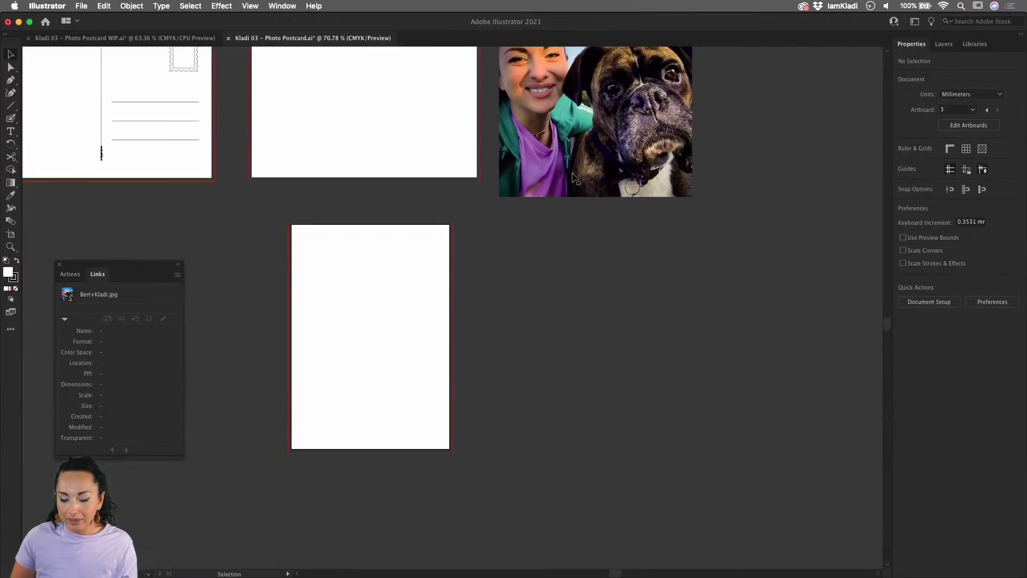
left_click_drag(575, 178, 338, 432)
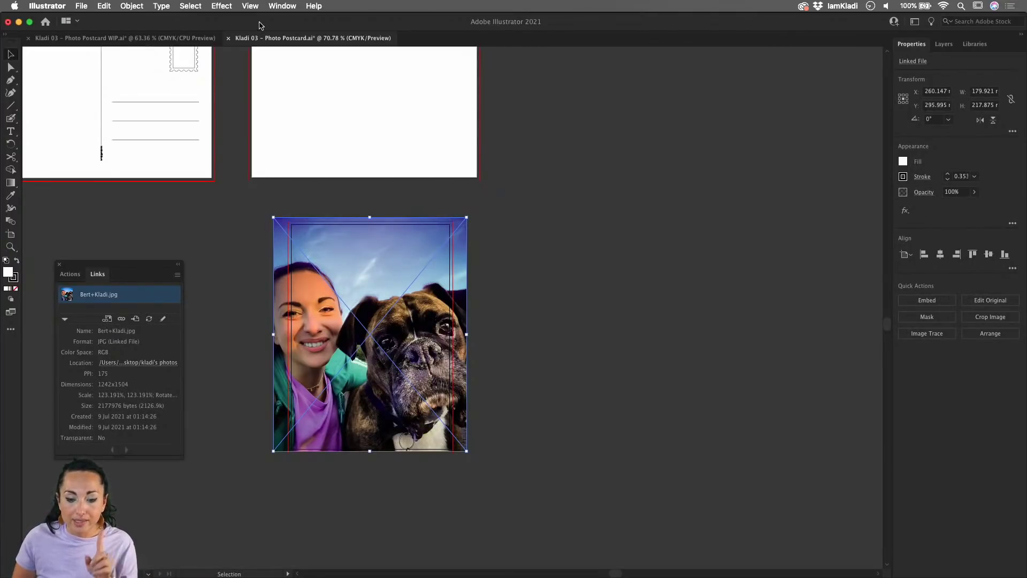
- Preview the trimmed postcard in Trim View, then return to the normal view
left_click(249, 6)
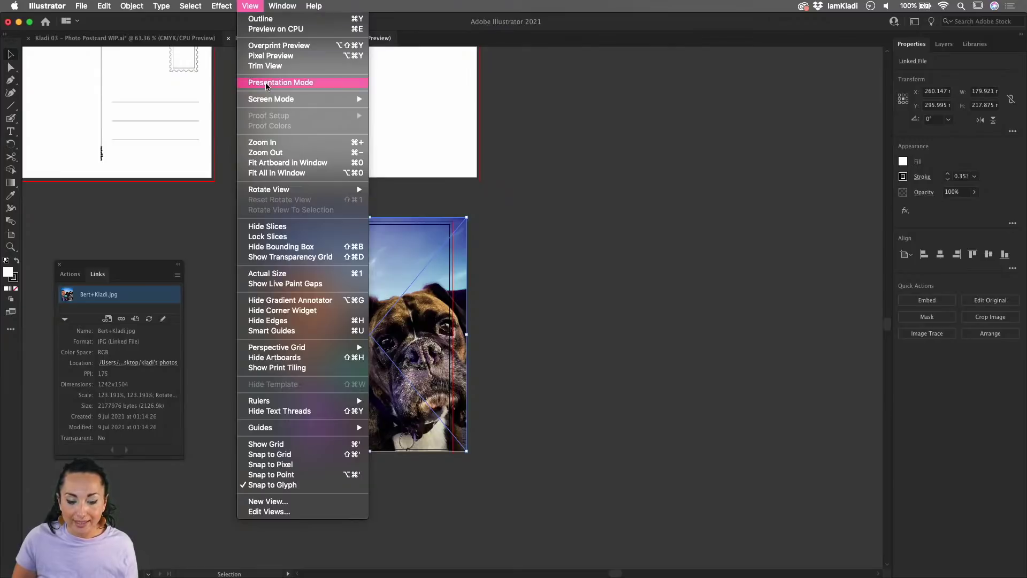
left_click(263, 67)
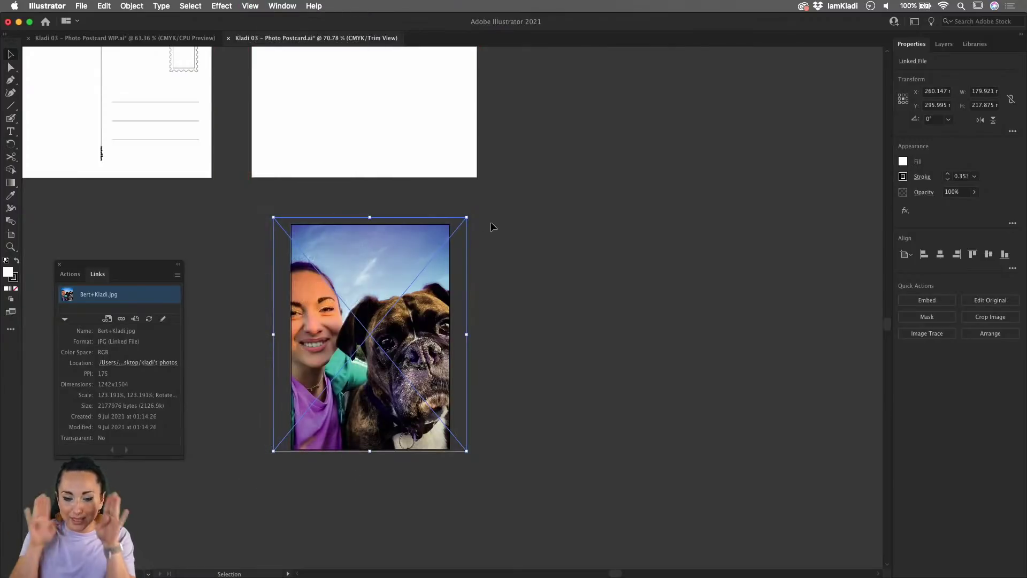
left_click(250, 6)
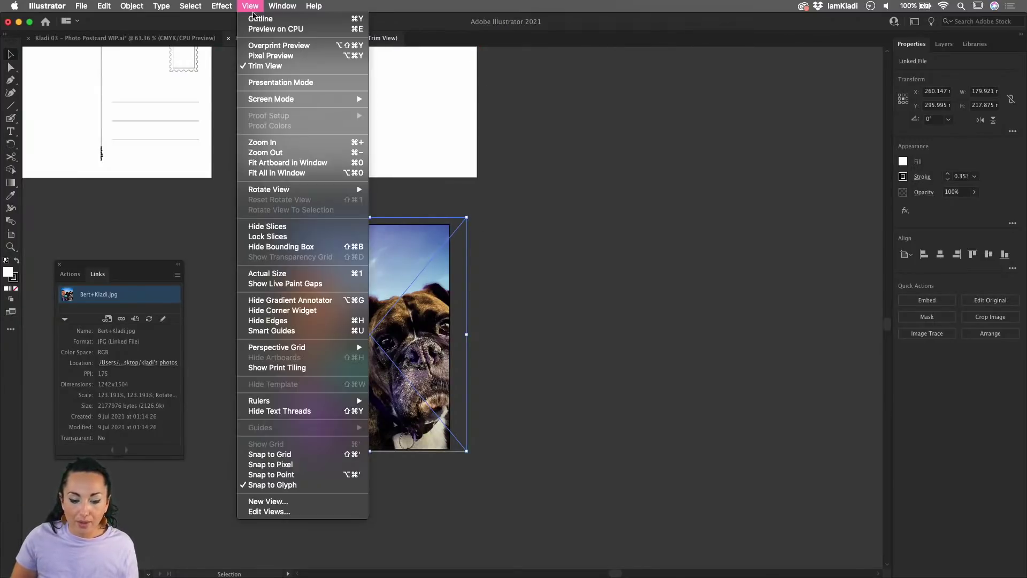
left_click(264, 66)
- Scale the photo down to about 134 mm wide by 162 mm high and place it in the lower part of the portrait artboard
left_click_drag(441, 252, 478, 259)
left_click_drag(503, 224, 438, 307)
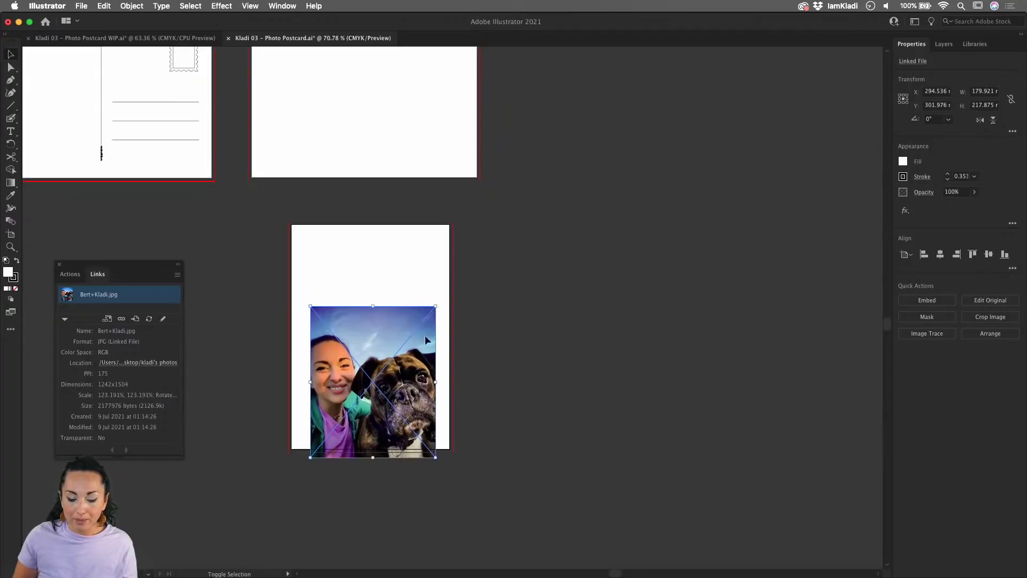
left_click_drag(420, 351, 420, 320)
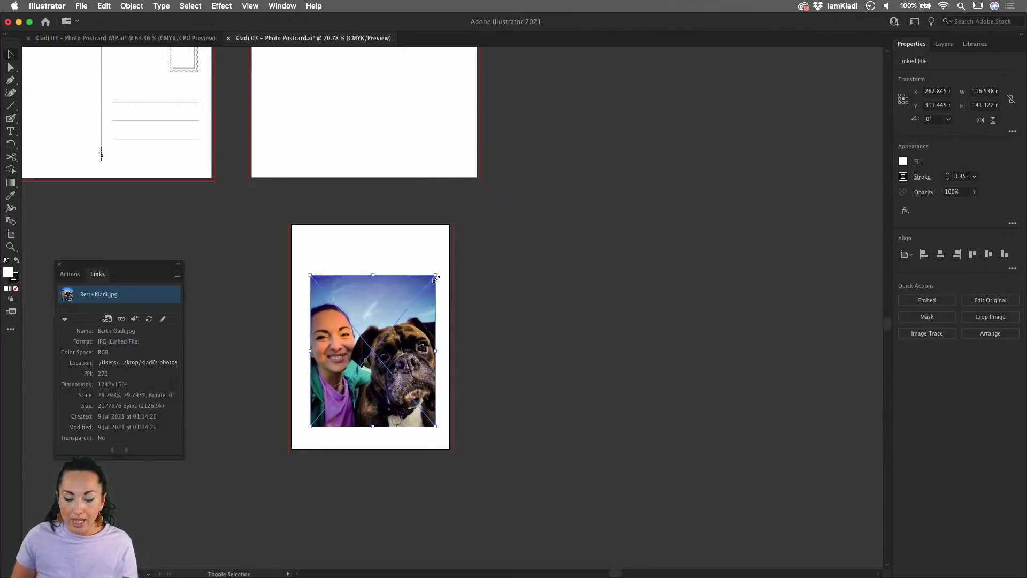
left_click_drag(436, 275, 454, 252)
left_click_drag(436, 295, 423, 299)
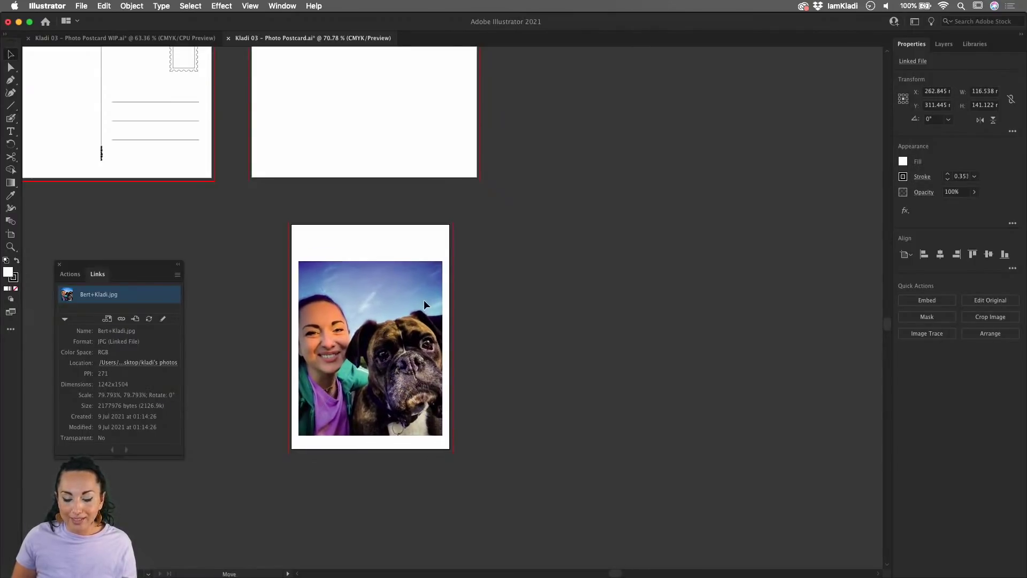
left_click(489, 294)
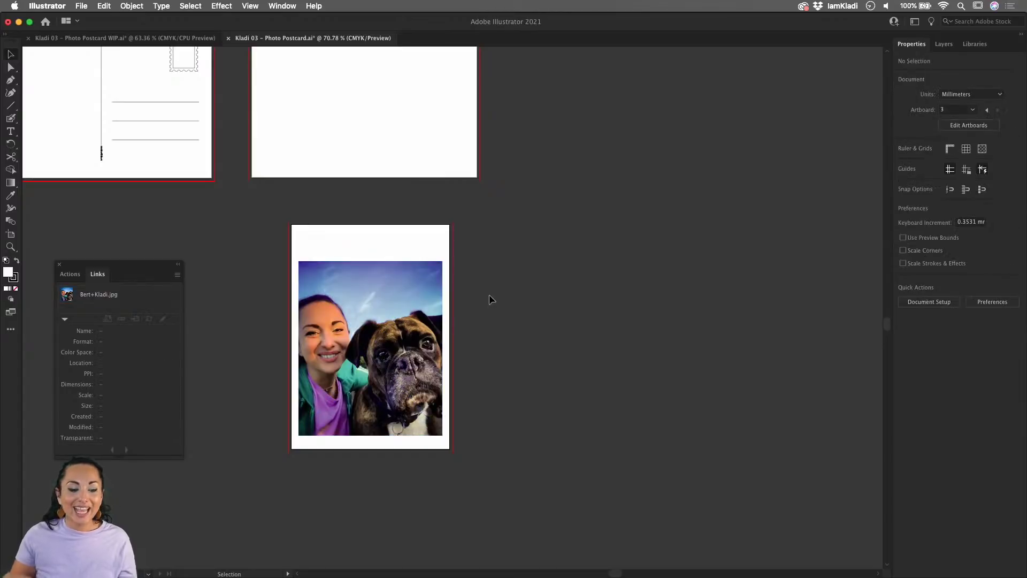
- Draw a rectangle about 134 mm wide by 162 mm high exactly over the photo
scroll(490, 292, "up", 4)
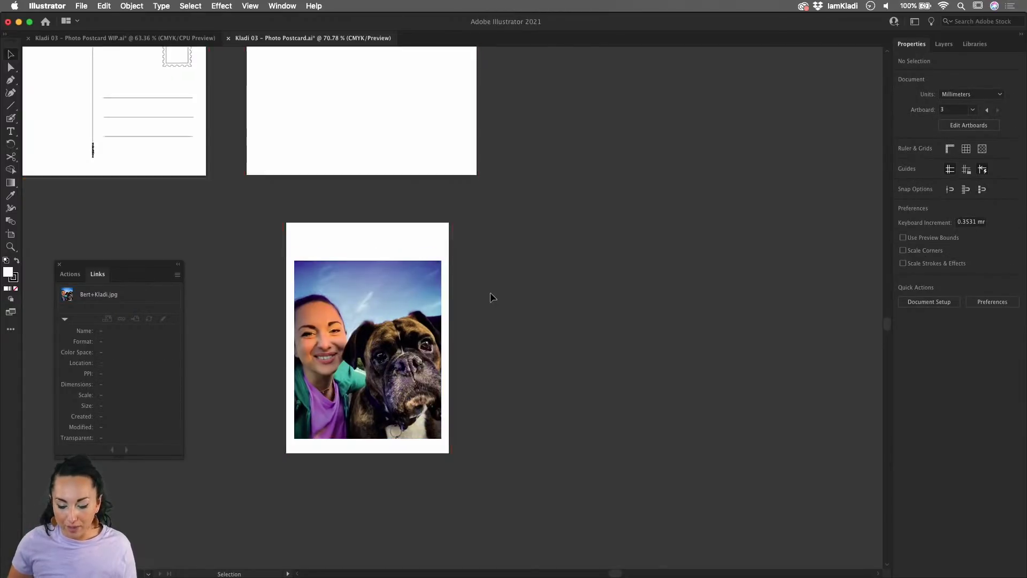
scroll(490, 292, "left", 1)
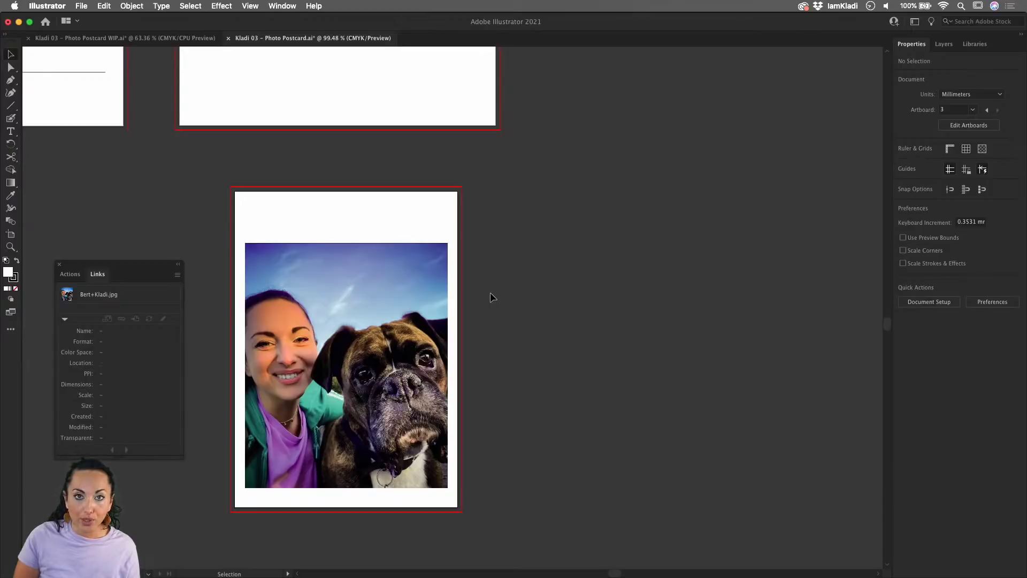
key("m")
scroll(490, 293, "down", 1)
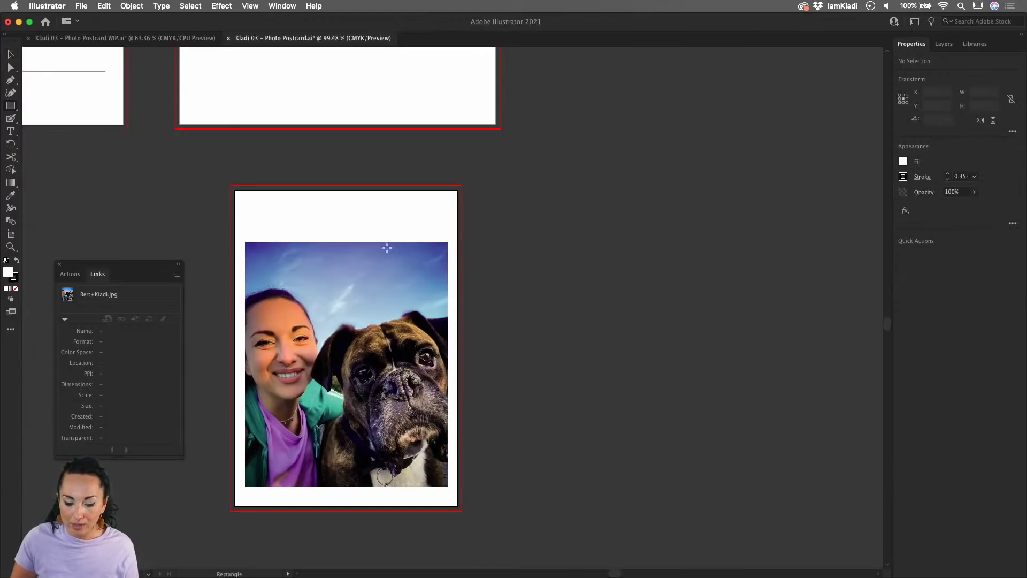
left_click_drag(245, 241, 447, 486)
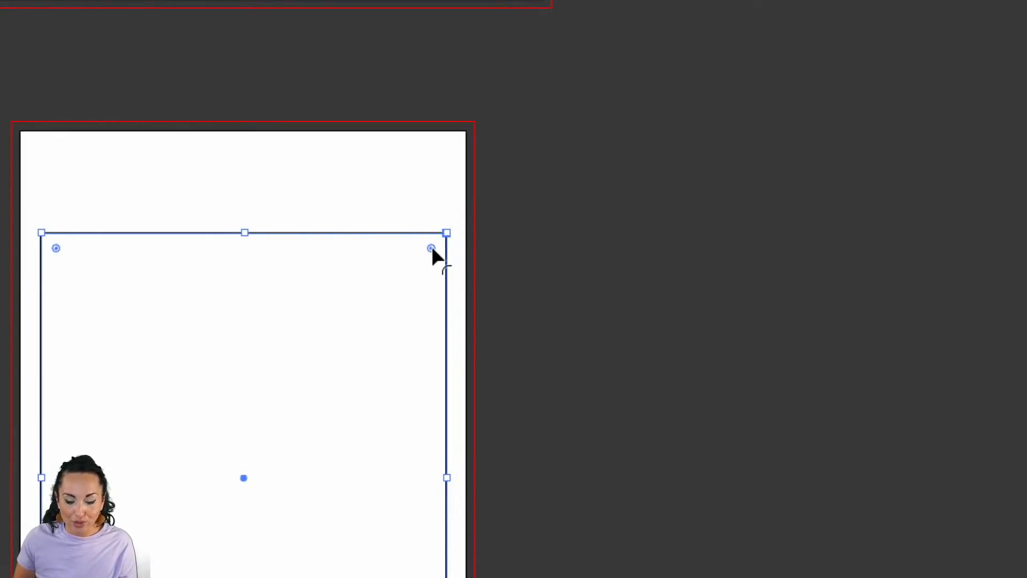
- Round only the rectangle's two top corners to their maximum radius so it forms an arch, and deselect it
key("a")
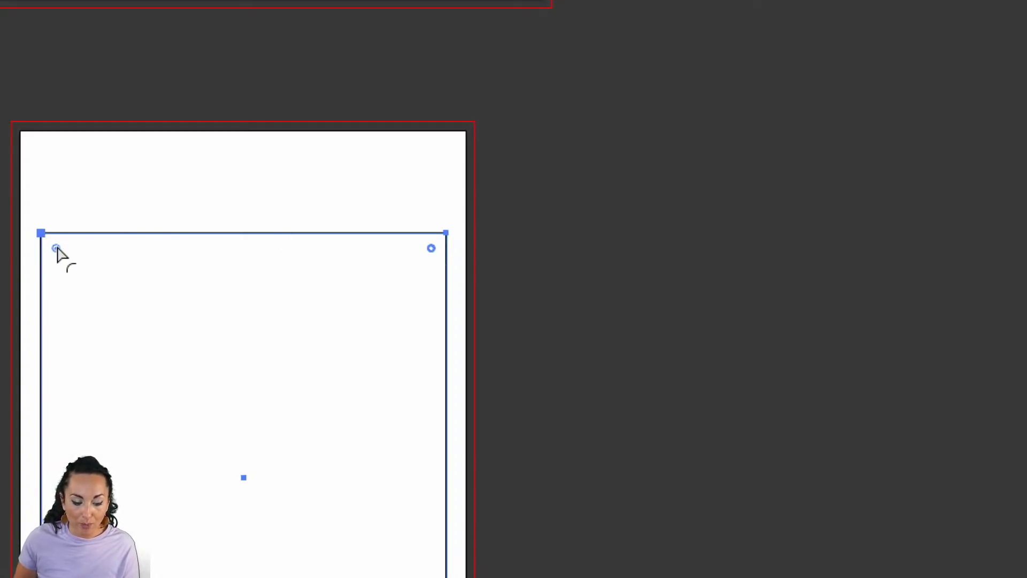
left_click_drag(56, 249, 302, 420)
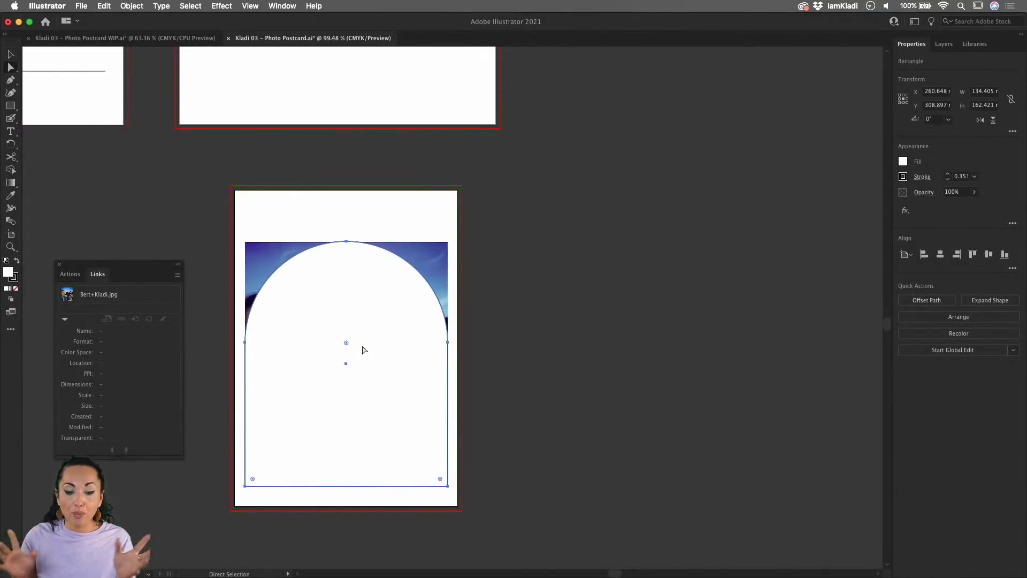
key("v")
left_click(516, 314)
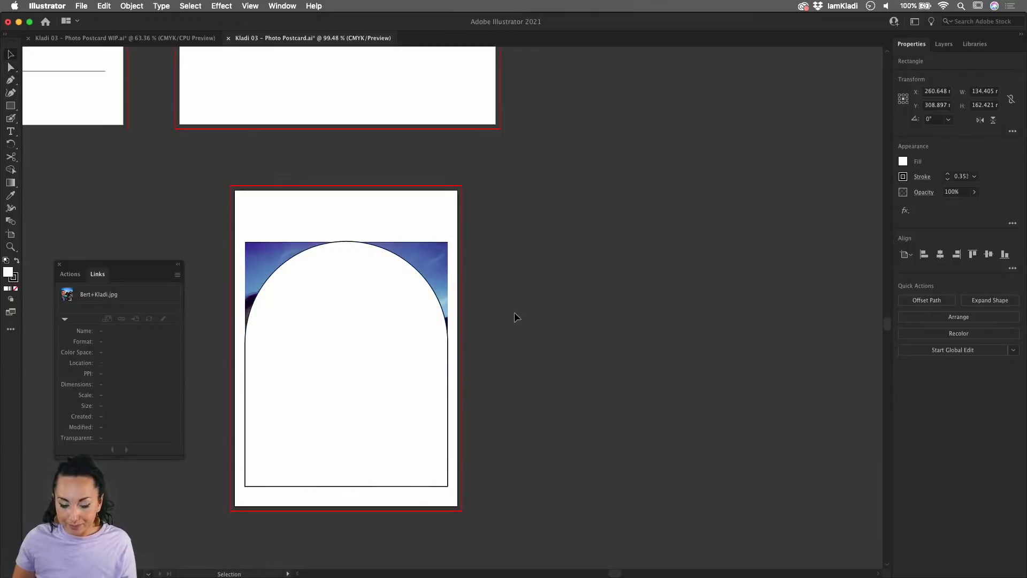
- Select the arch together with the photo and make a clipping mask from them
left_click_drag(308, 210, 434, 320)
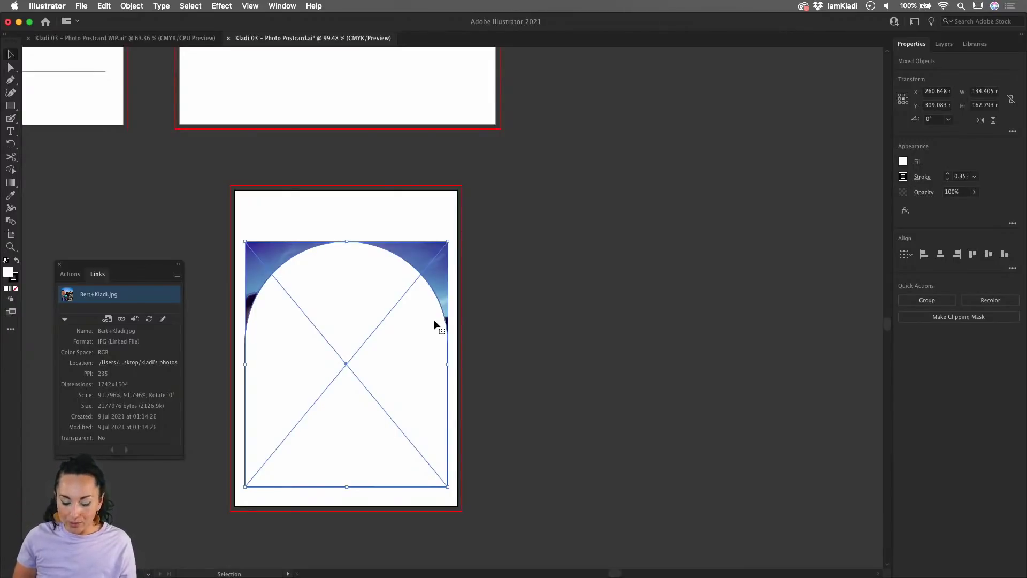
key("a")
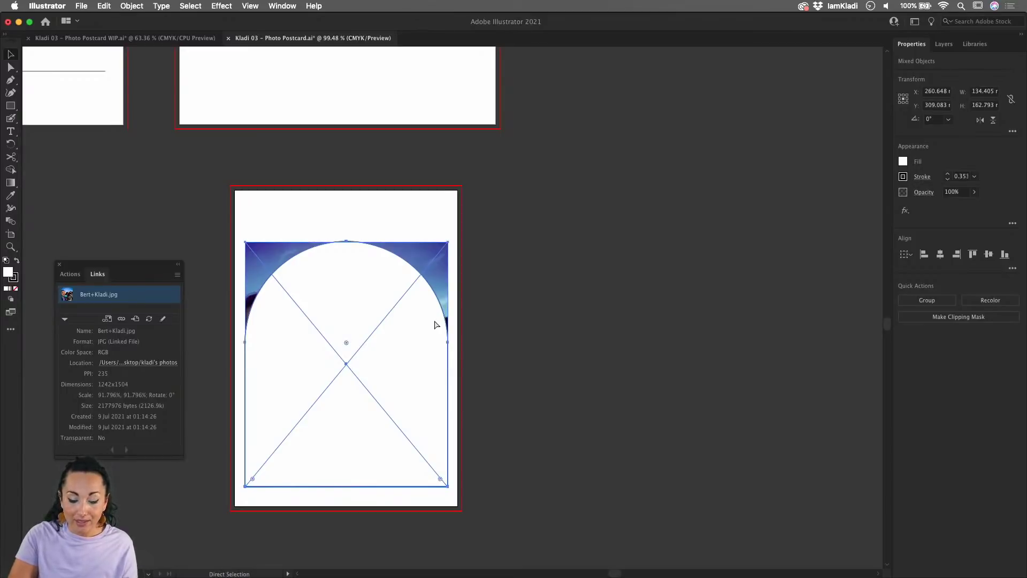
key("super+7")
key("v")
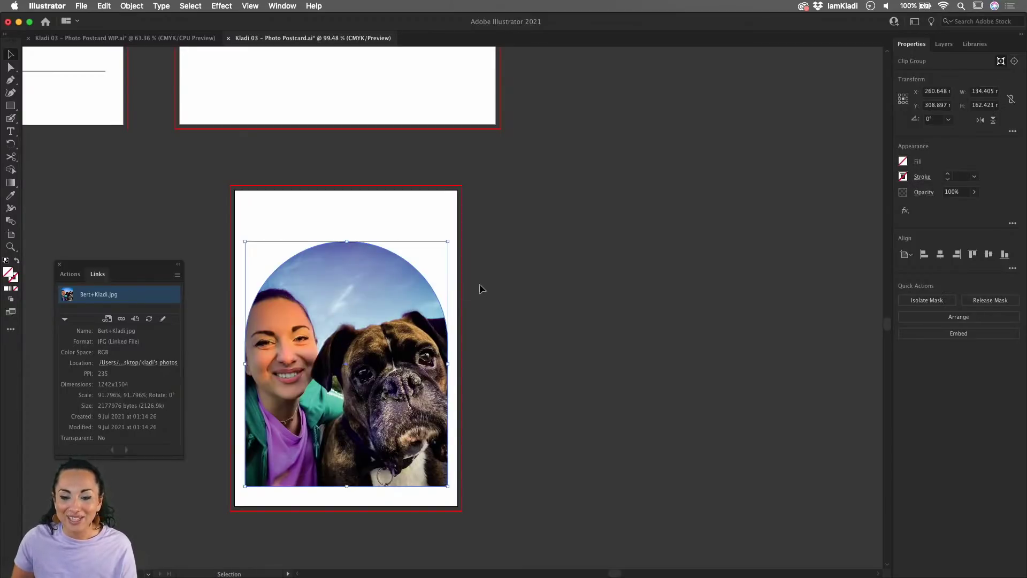
- Move the masked photo slightly down the page, and shift the image inside the mask slightly up to fill the arch's top
left_click_drag(428, 306, 424, 309)
scroll(413, 319, "up", 3)
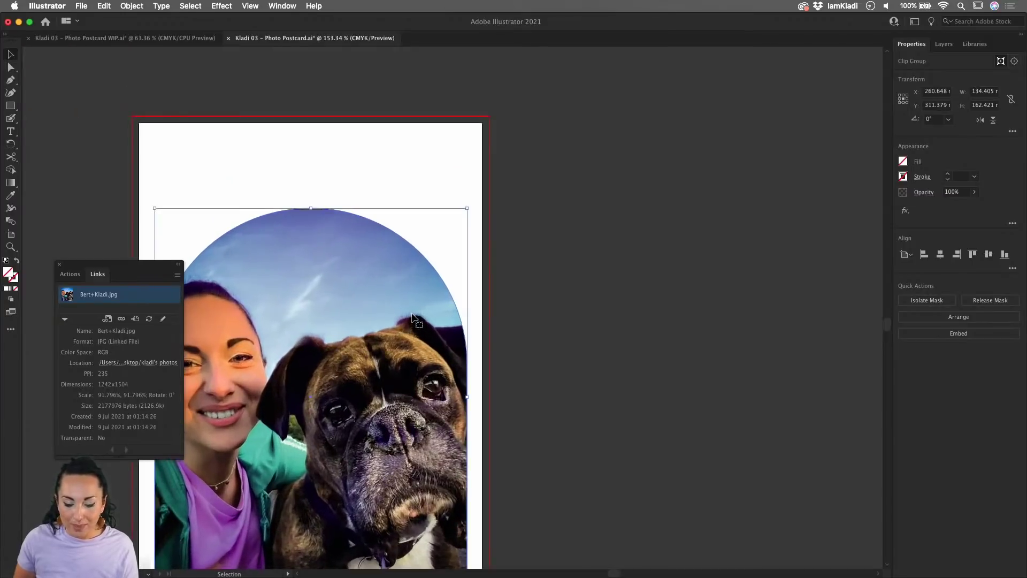
left_click(326, 167)
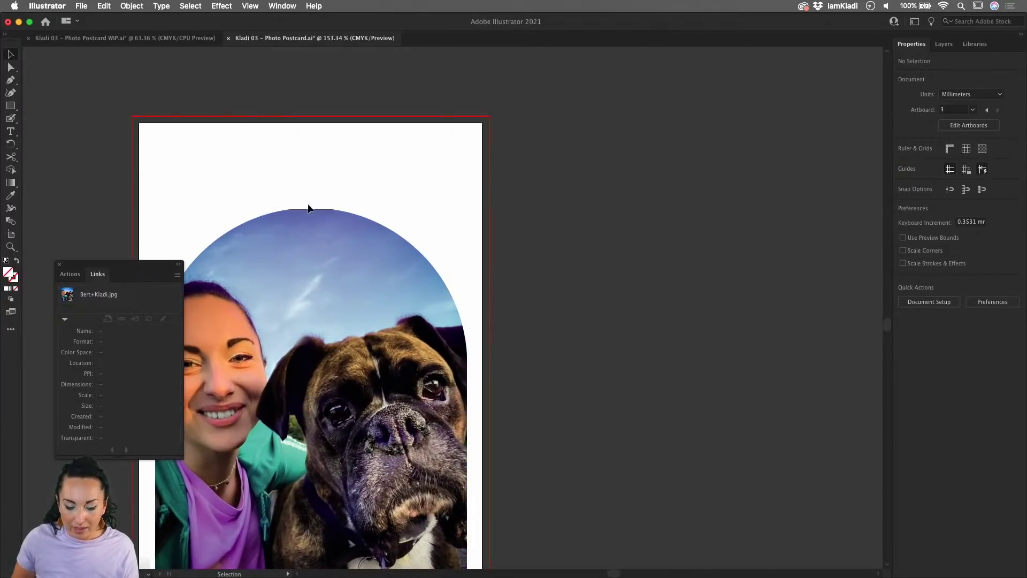
double_click(328, 308)
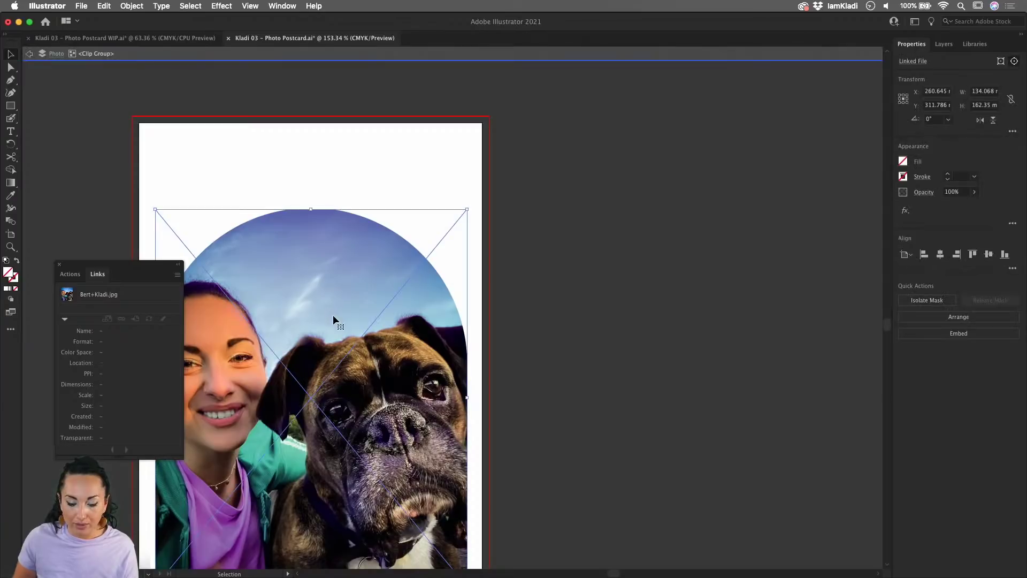
left_click_drag(332, 314, 352, 170)
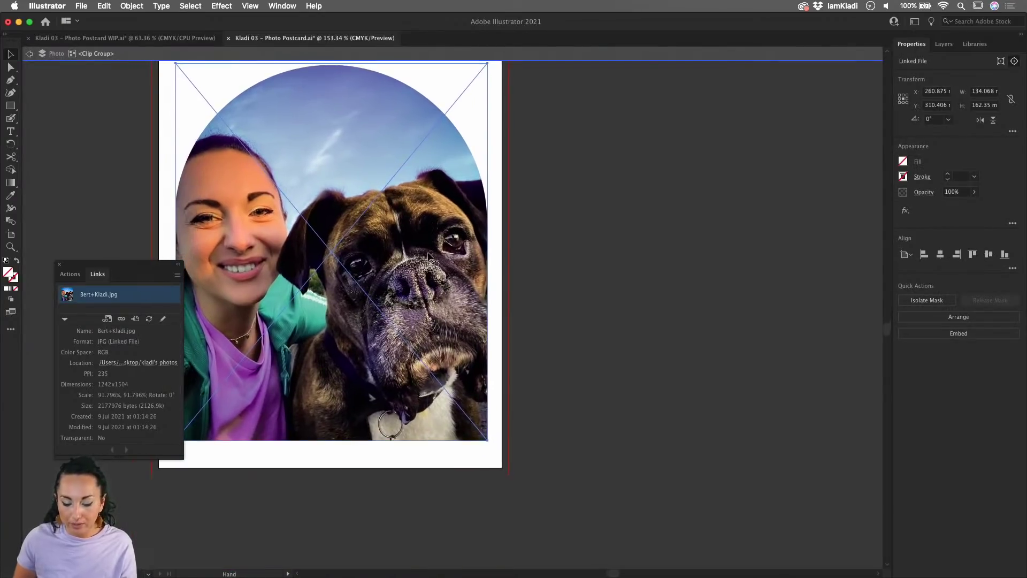
double_click(548, 386)
left_click_drag(508, 353, 557, 350)
scroll(557, 351, "down", 3)
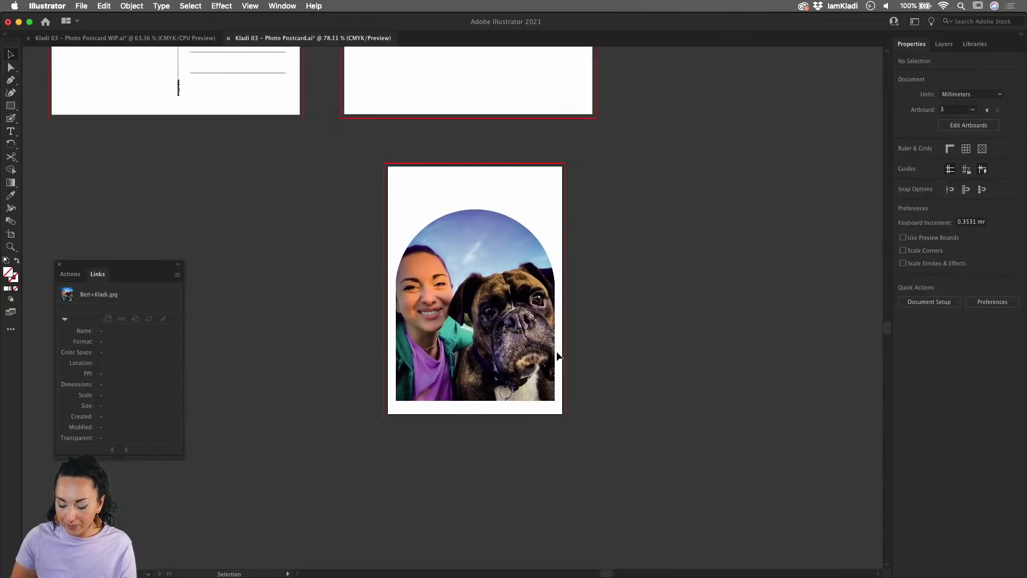
- Draw a background rectangle about 153 by 217 mm over the page and bleed, fill it with green sampled from the jacket, and send it to back
key("m")
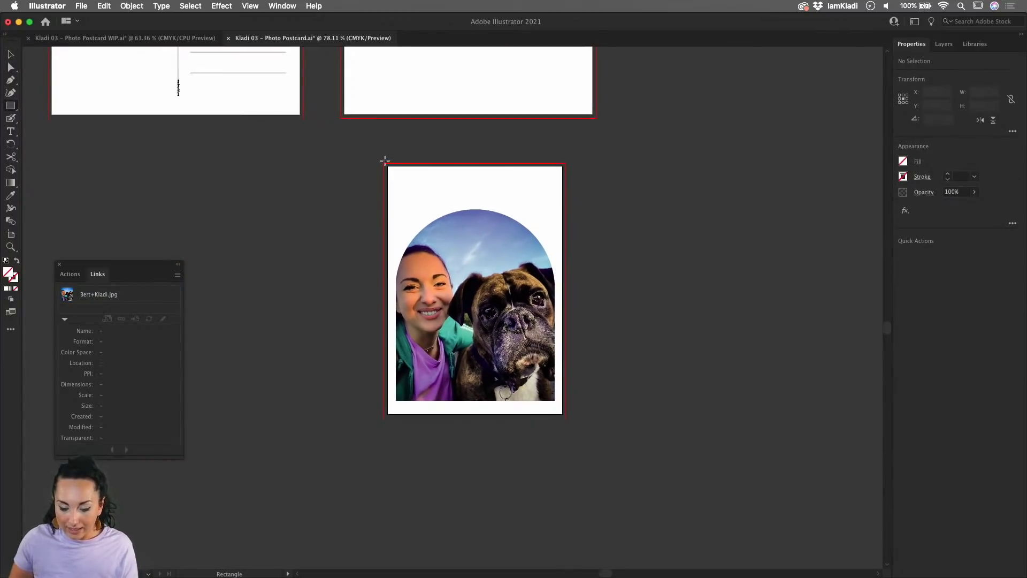
mouse_move(385, 163)
left_mouse_down()
mouse_move(412, 359)
mouse_move(565, 420)
left_mouse_up()
key("i")
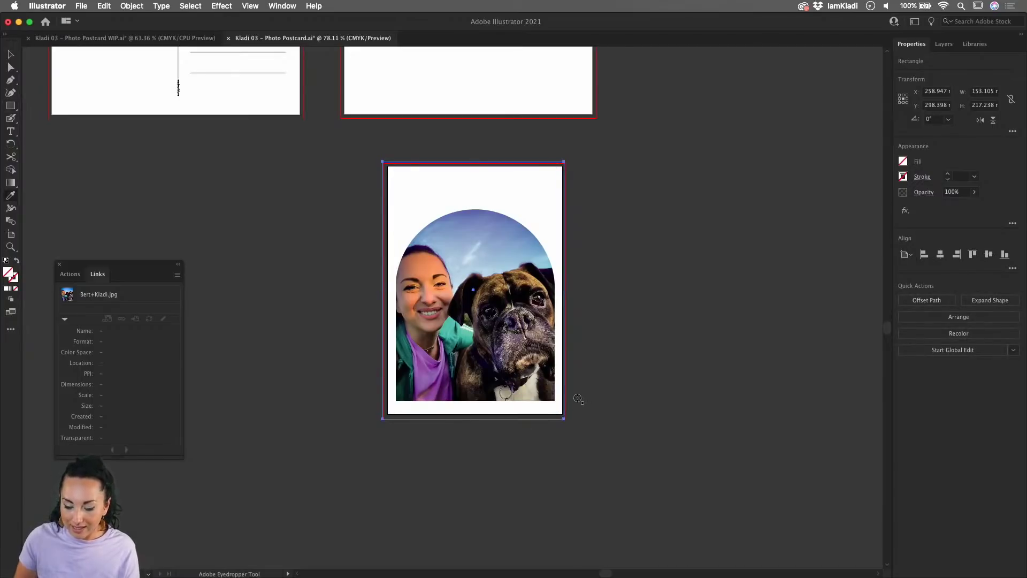
left_click(454, 330)
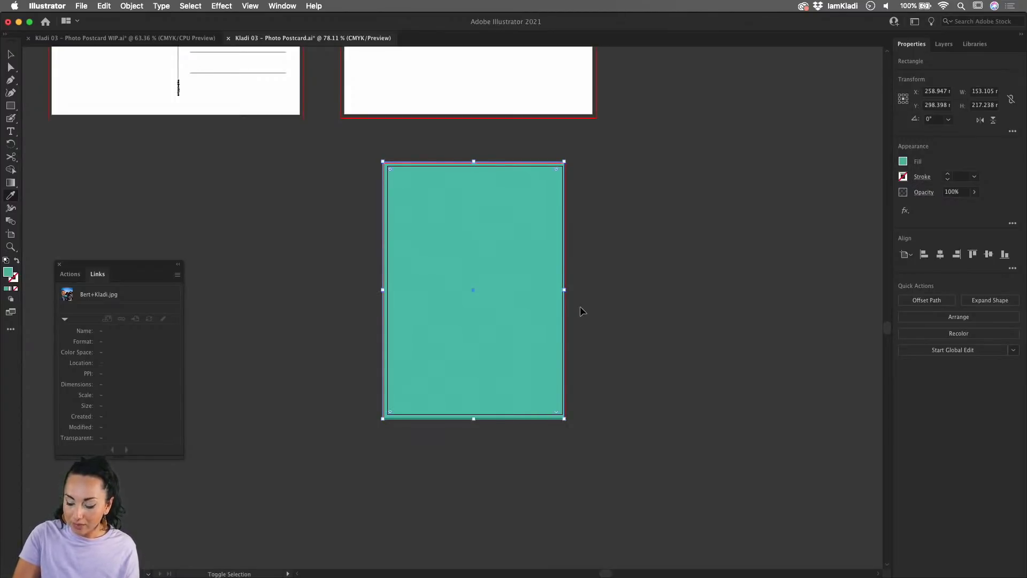
key("super+shift+bracketleft")
- With nothing selected, draw a three-point Curvature path about 127 mm wide and 40 mm high, arching just above the photo
key("b")
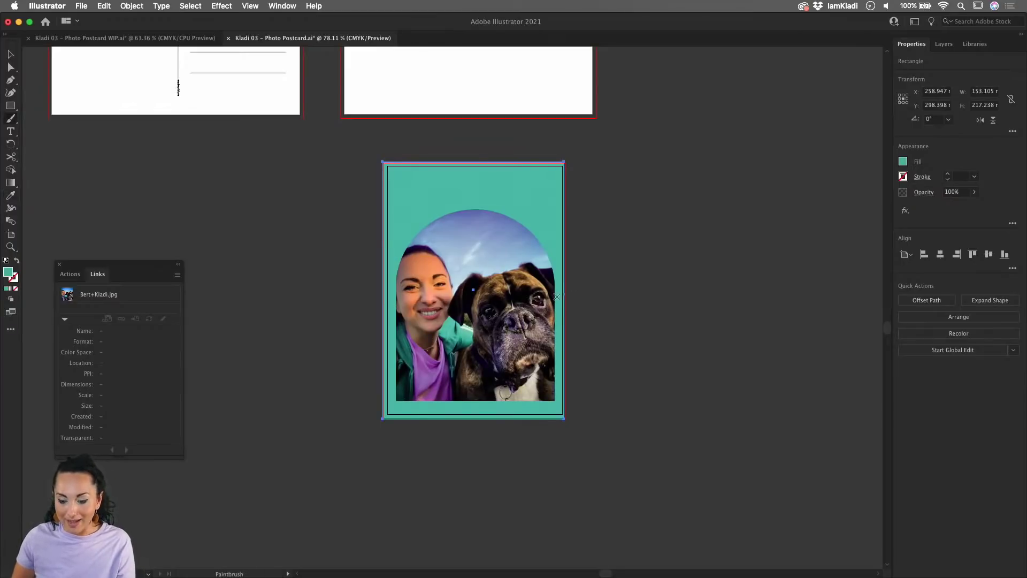
key("space")
left_click_drag(538, 305, 474, 359)
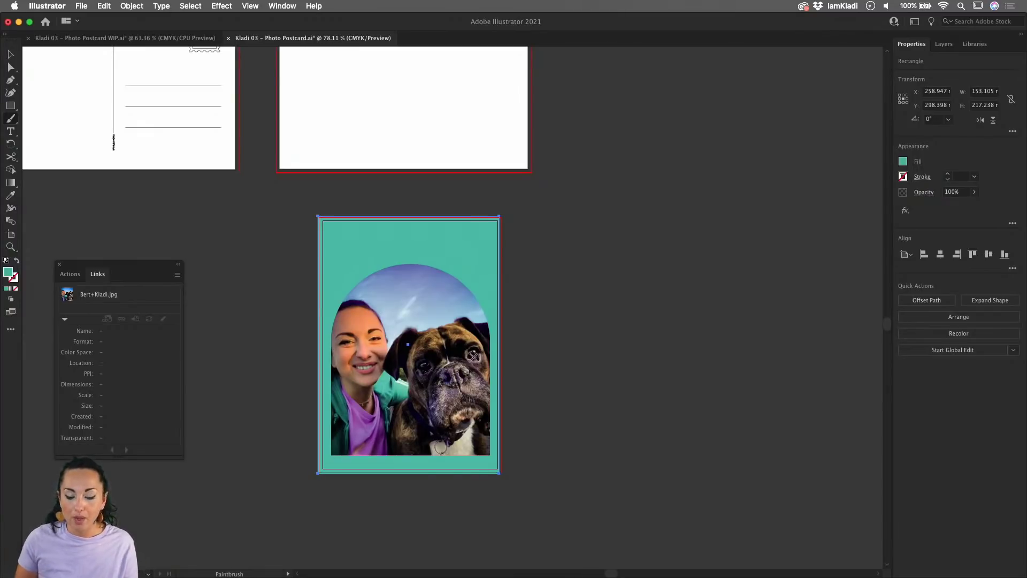
key("super+shift+a")
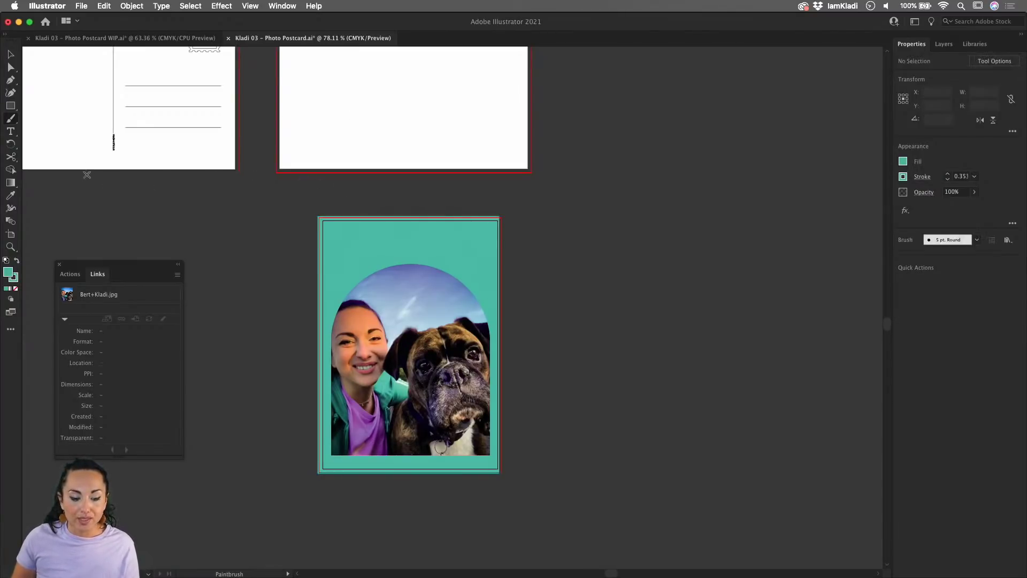
left_click(12, 94)
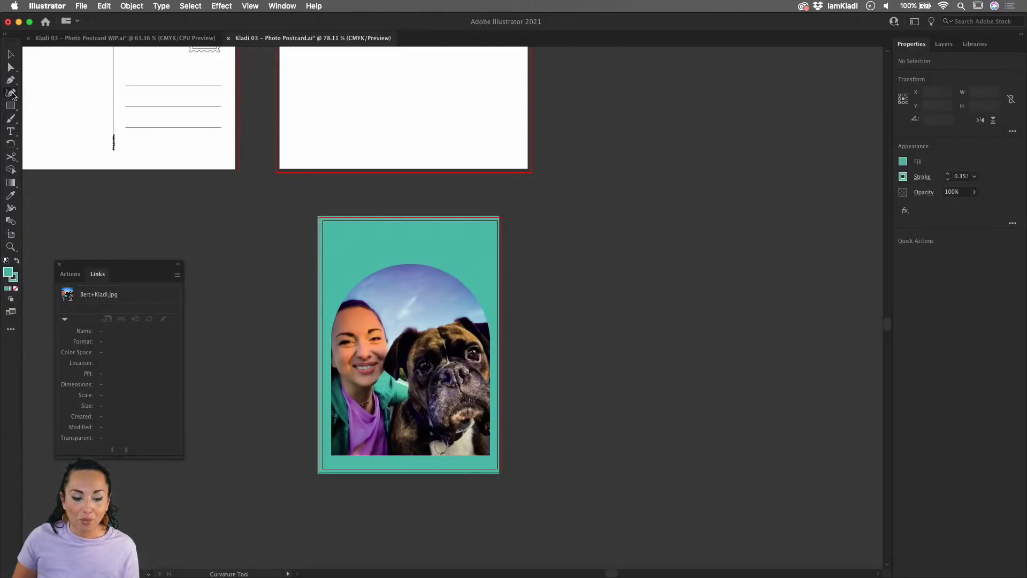
left_click(334, 301)
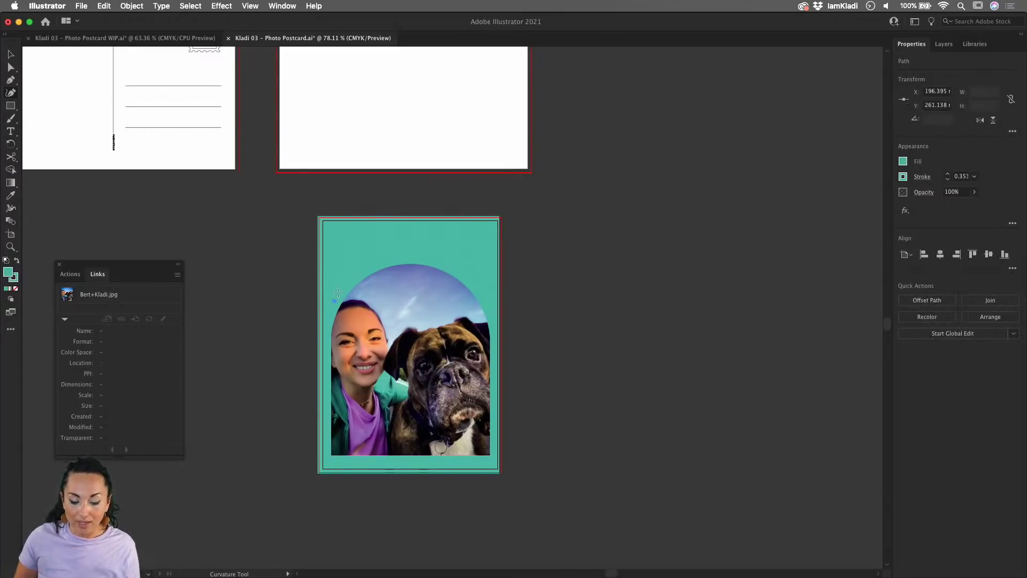
left_click(404, 255)
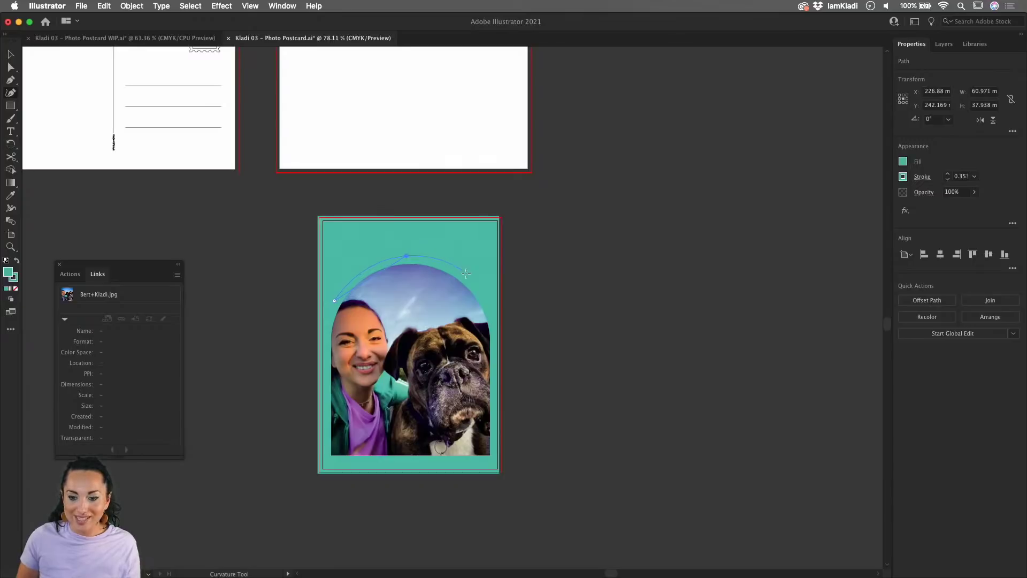
left_click(485, 303)
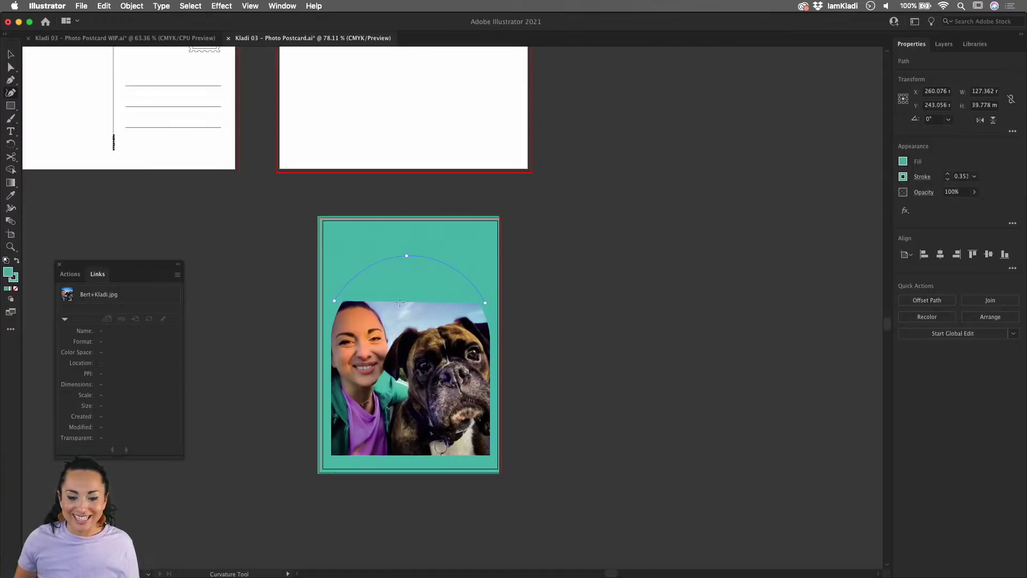
- Add type on a path along the curve above the photo, replacing the placeholder text with BERTUCCIO
left_click(10, 134)
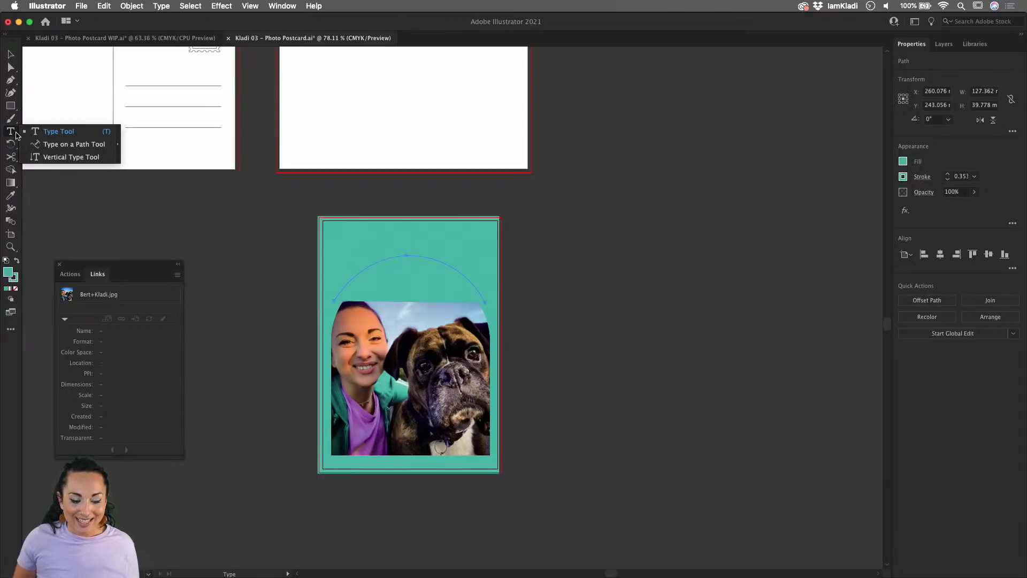
left_click(59, 144)
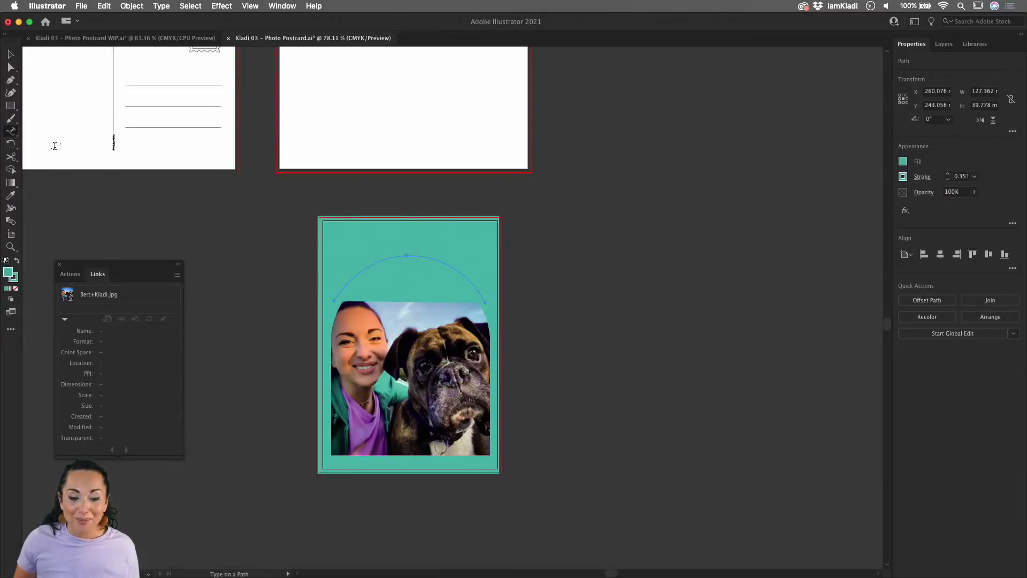
left_click(353, 278)
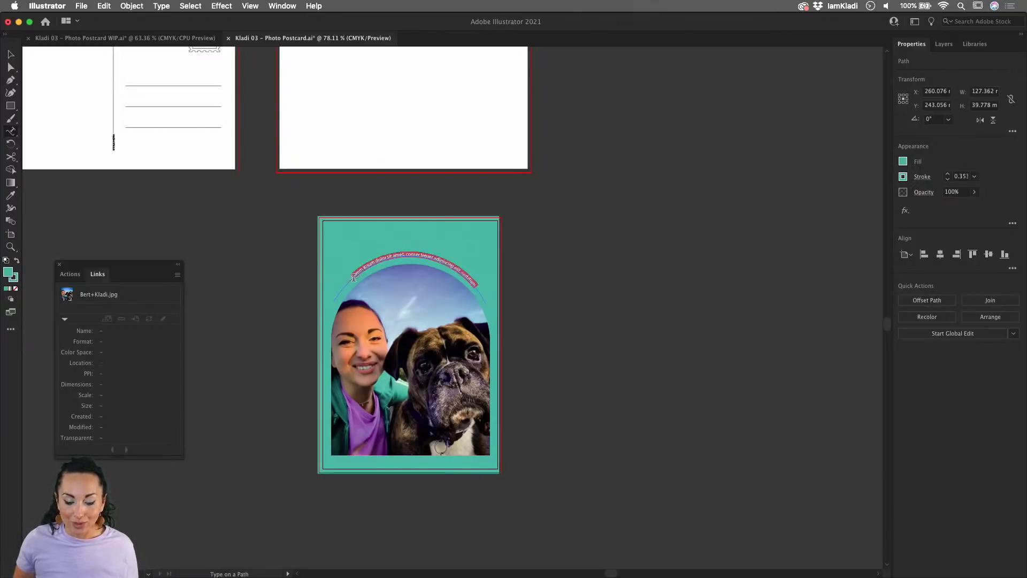
scroll(350, 270, "up", 10)
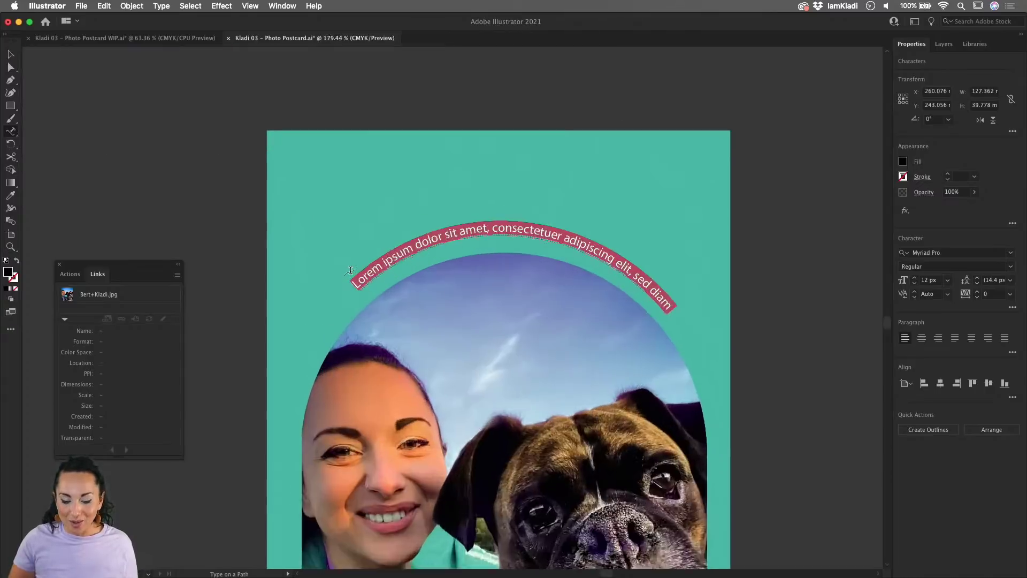
scroll(351, 270, "right", 4)
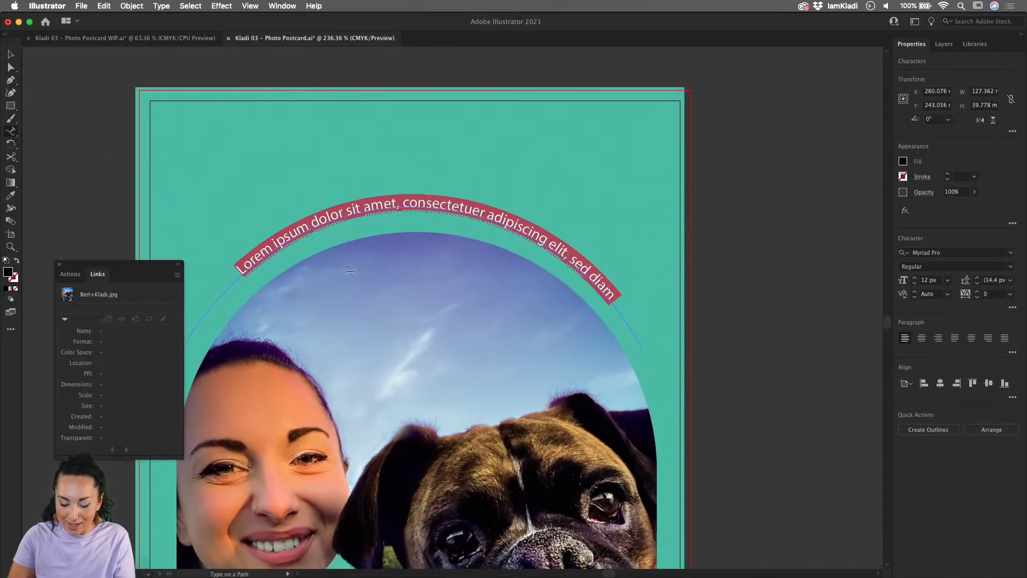
type("BERT")
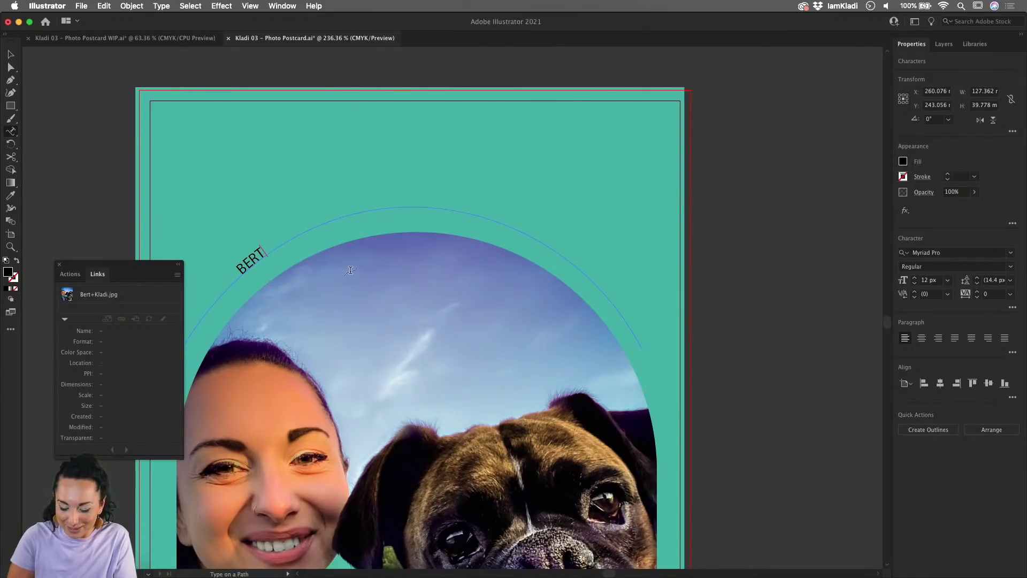
type("UCC")
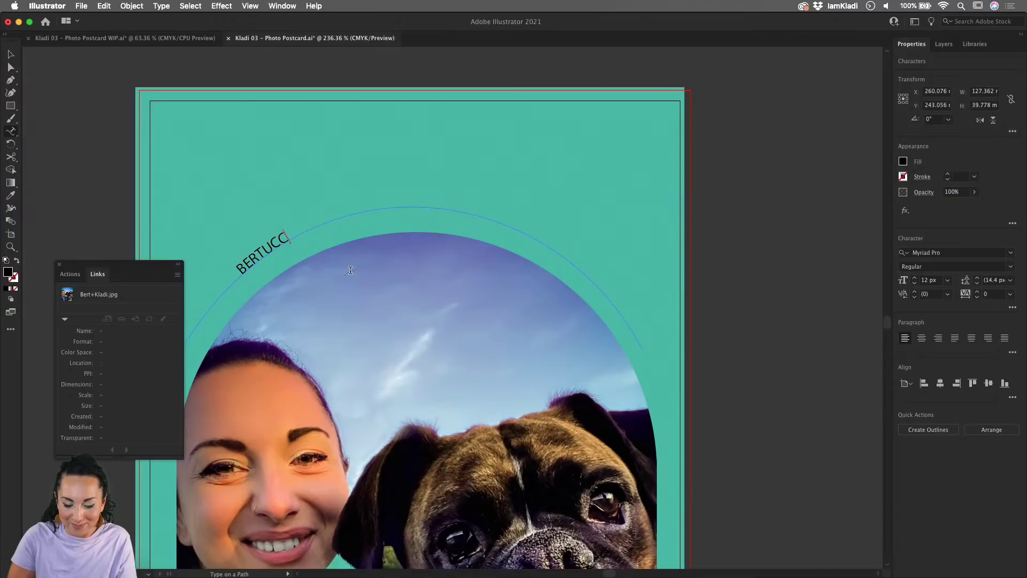
type("IO")
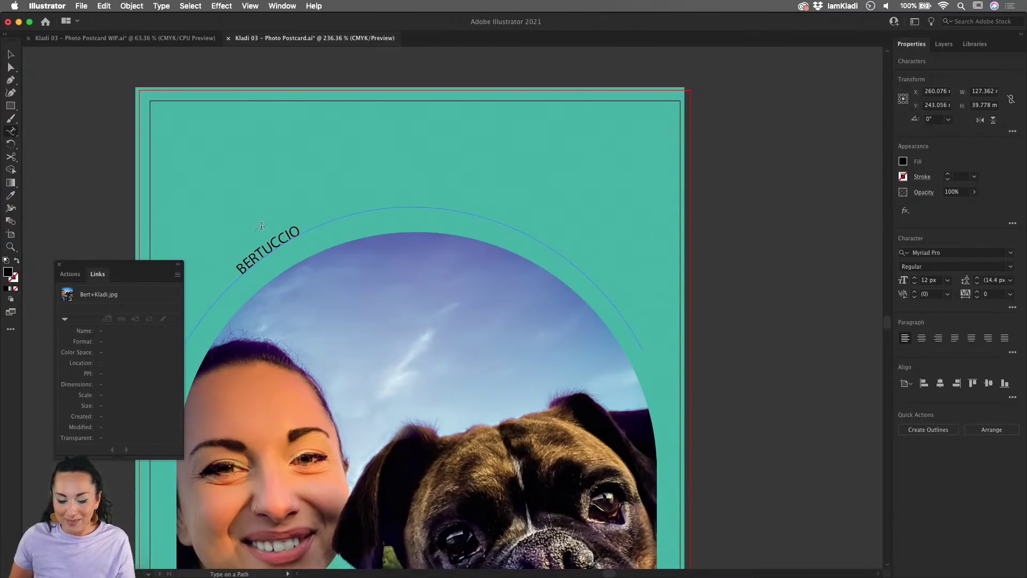
- Select the BERTUCCIO text and examine previews of the available fonts for a suitable display typeface
double_click(289, 236)
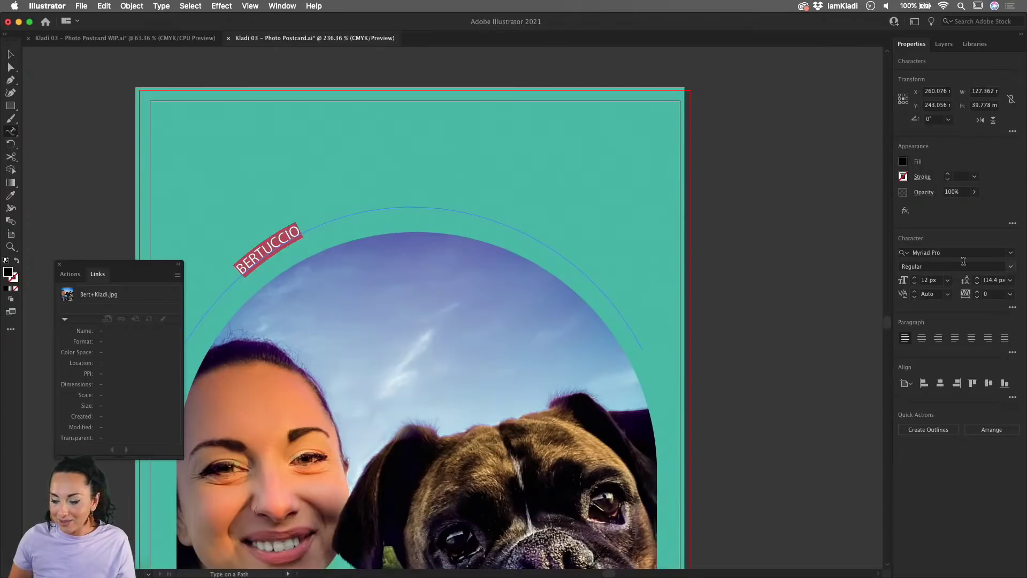
left_click(1011, 253)
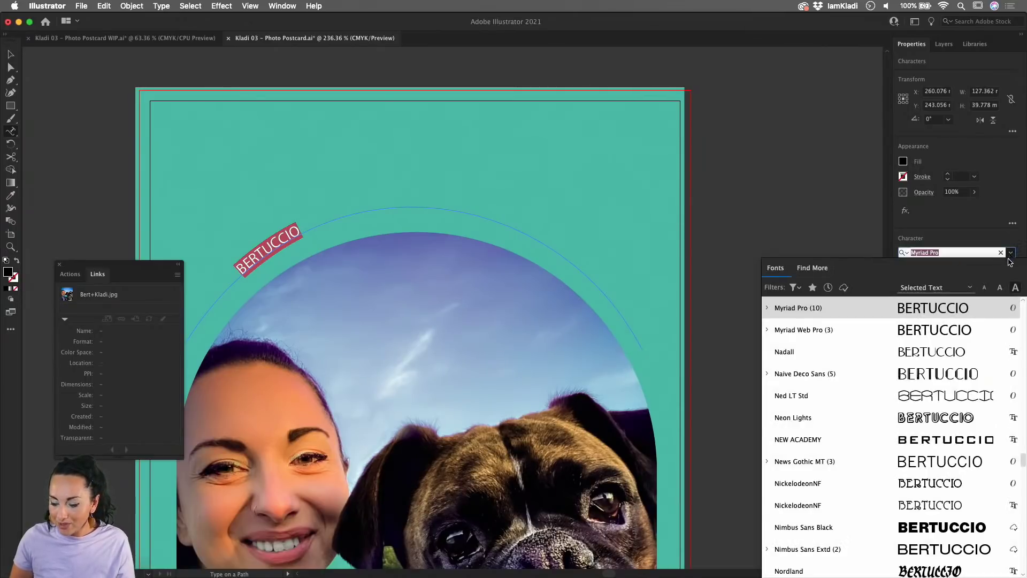
scroll(989, 494, "down", 2)
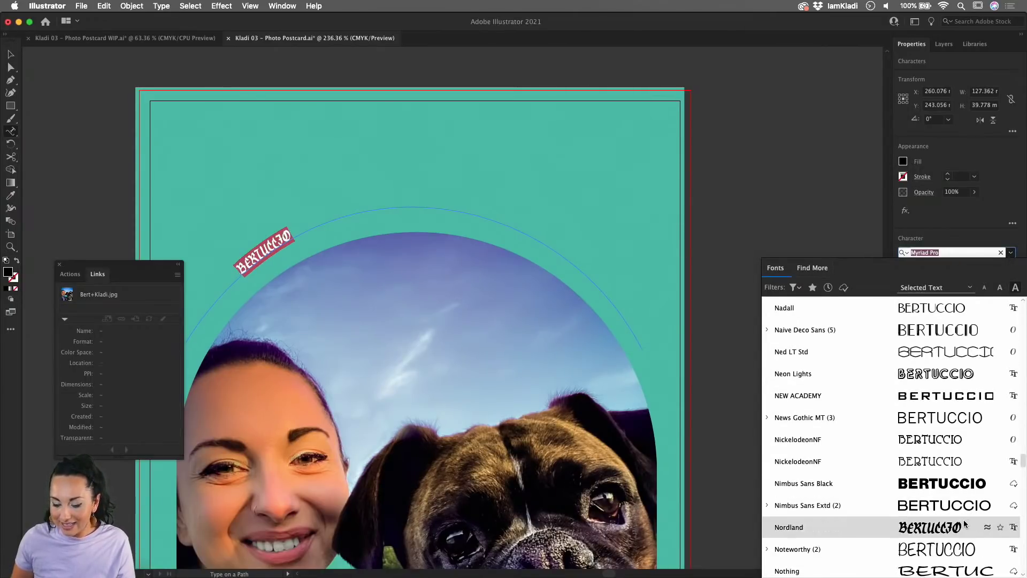
scroll(964, 524, "down", 2)
scroll(965, 526, "up", 10)
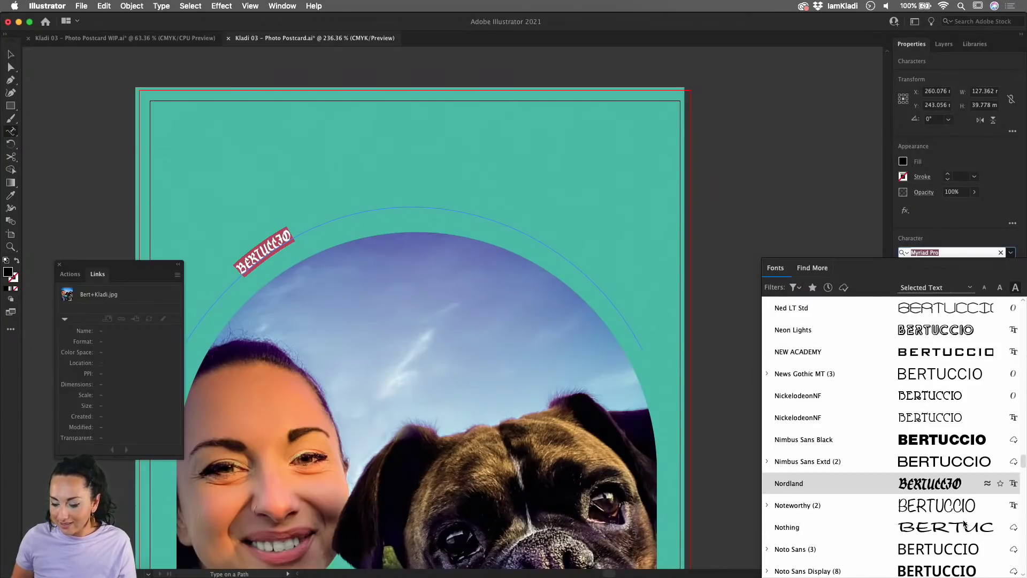
scroll(964, 525, "up", 10)
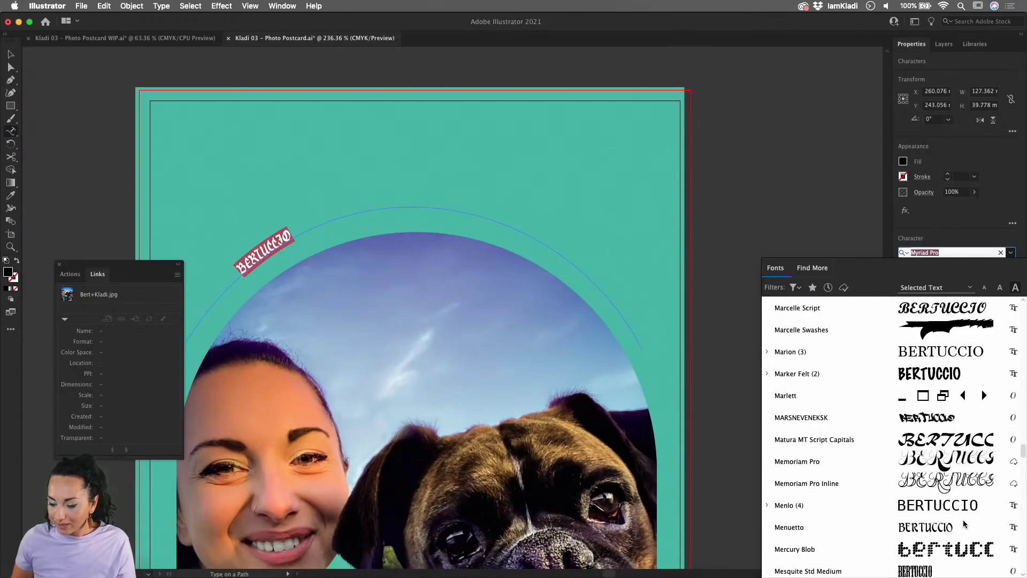
scroll(923, 413, "up", 10)
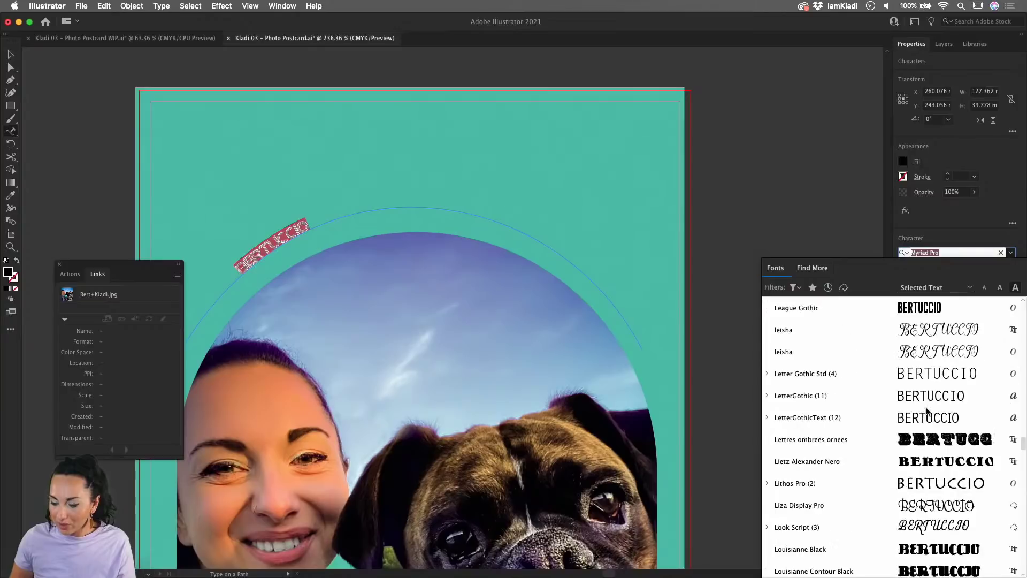
scroll(941, 368, "up", 10)
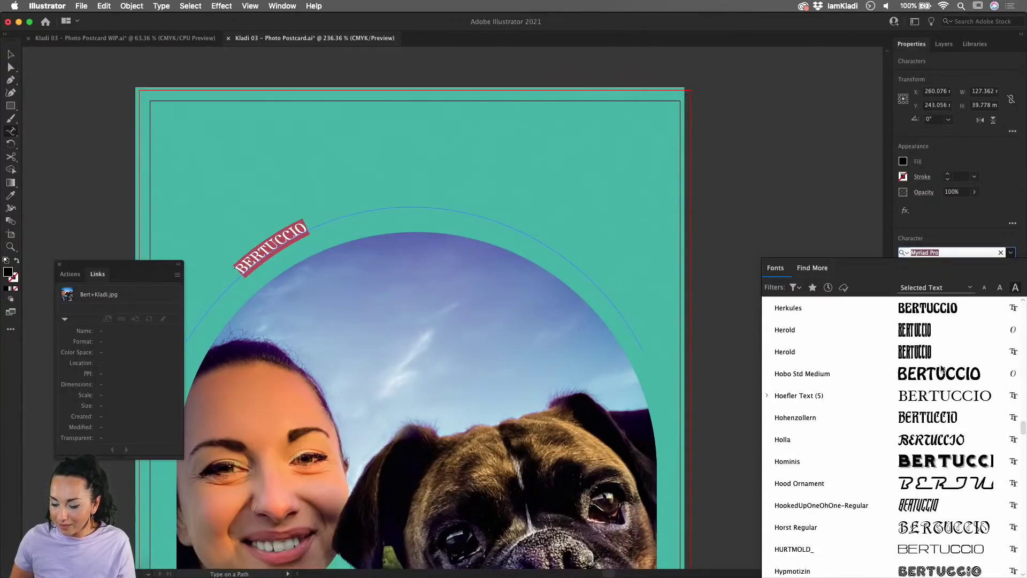
scroll(942, 368, "up", 8)
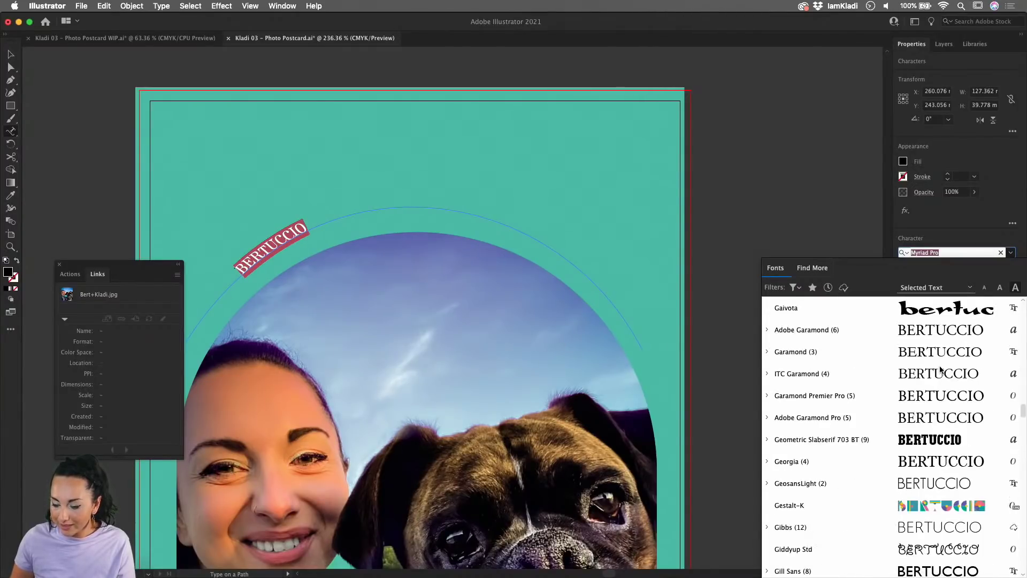
- Check the font of the curved title in the Photo Postcard WIP document, and apply Memoriam Pro to the BERTUCCIO text
left_click(194, 39)
left_click(509, 111)
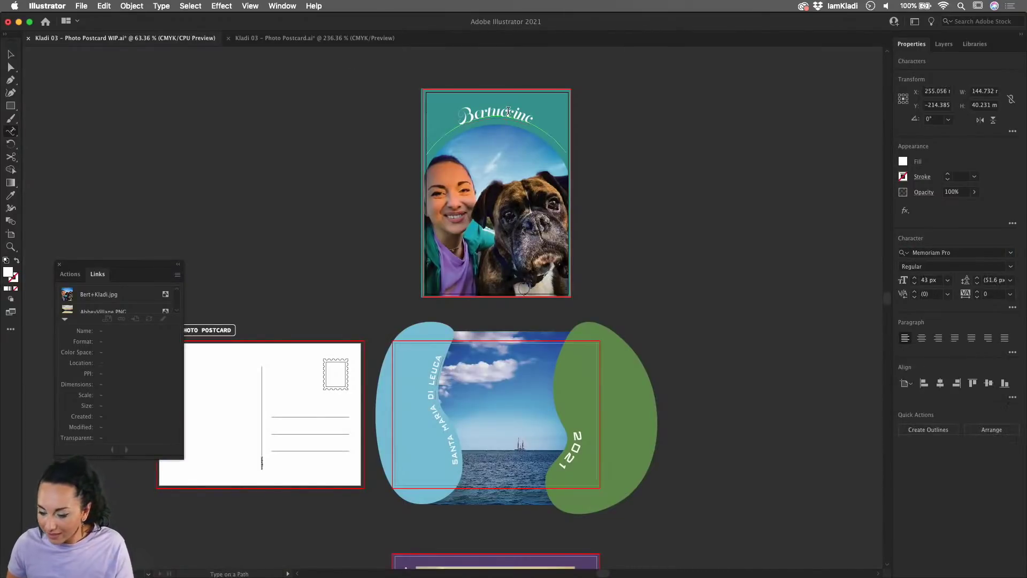
left_click(342, 38)
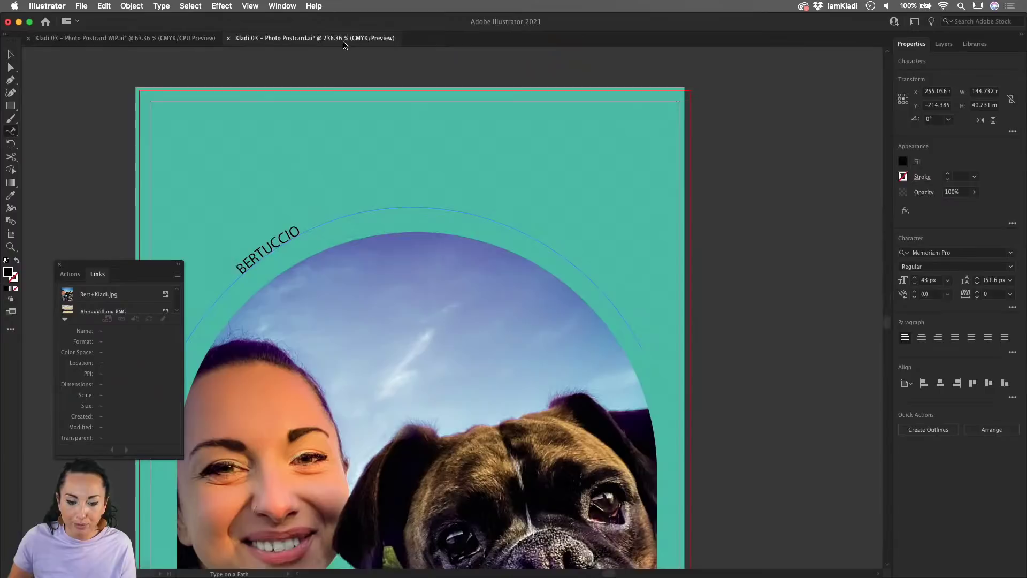
double_click(281, 235)
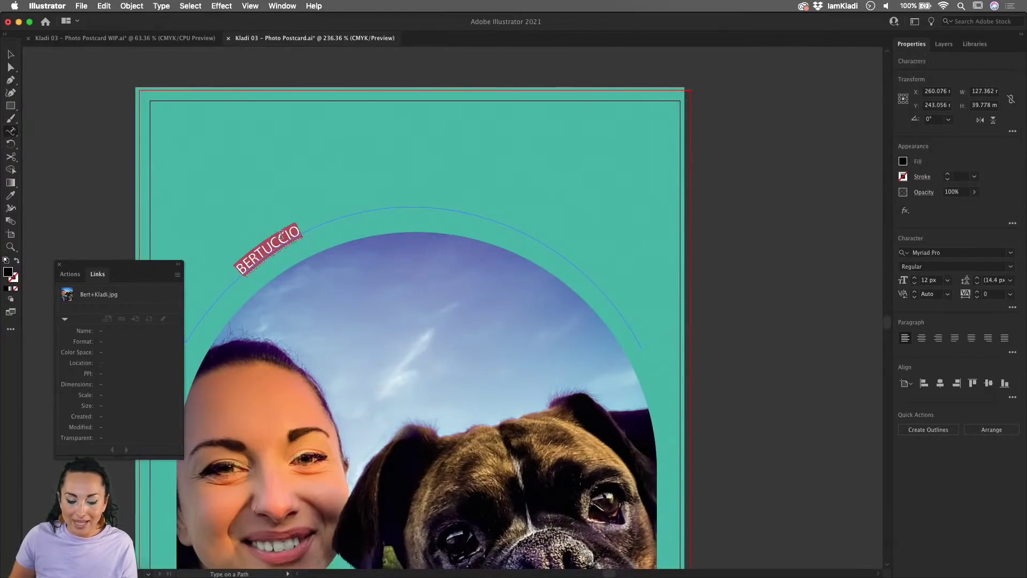
left_click(976, 254)
type("MEM")
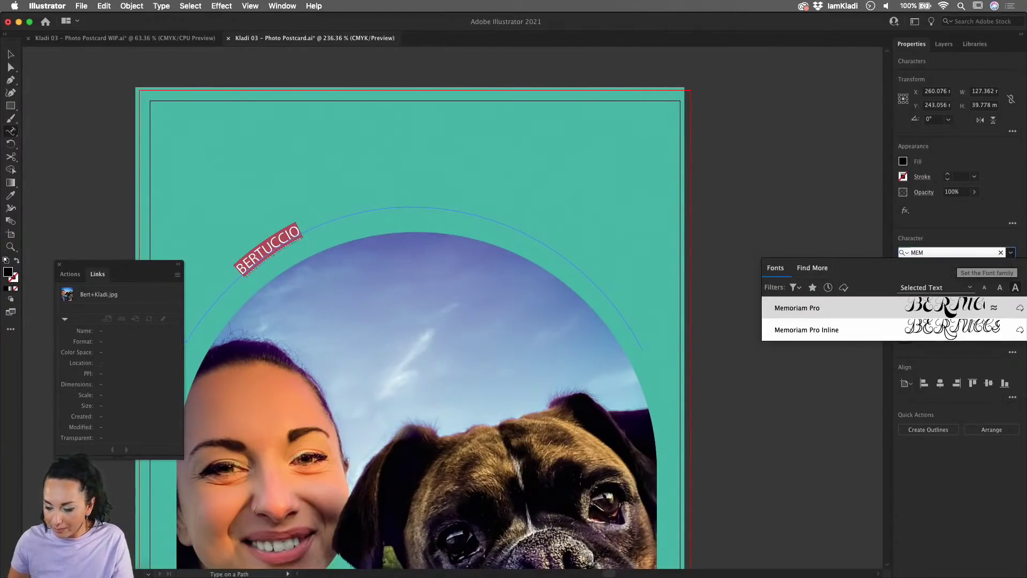
key("Return")
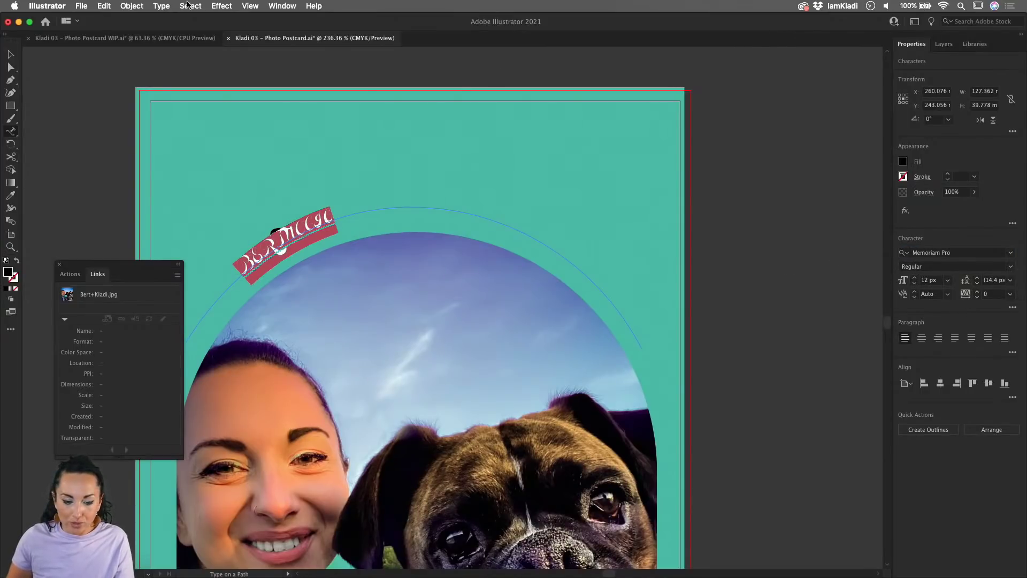
- Change the case of the selected curved text to Title Case
left_click(165, 6)
mouse_move(252, 160)
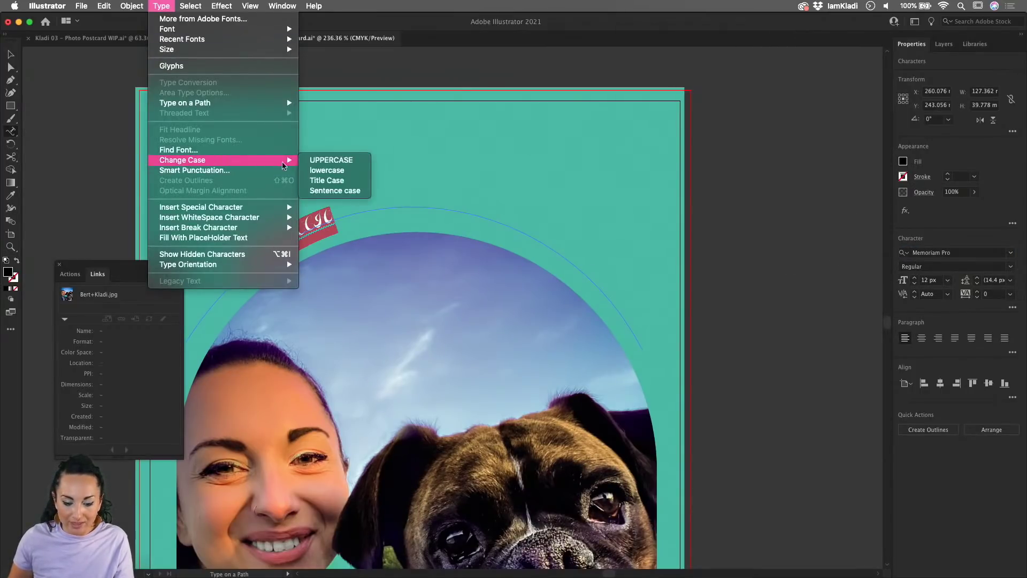
left_click(347, 182)
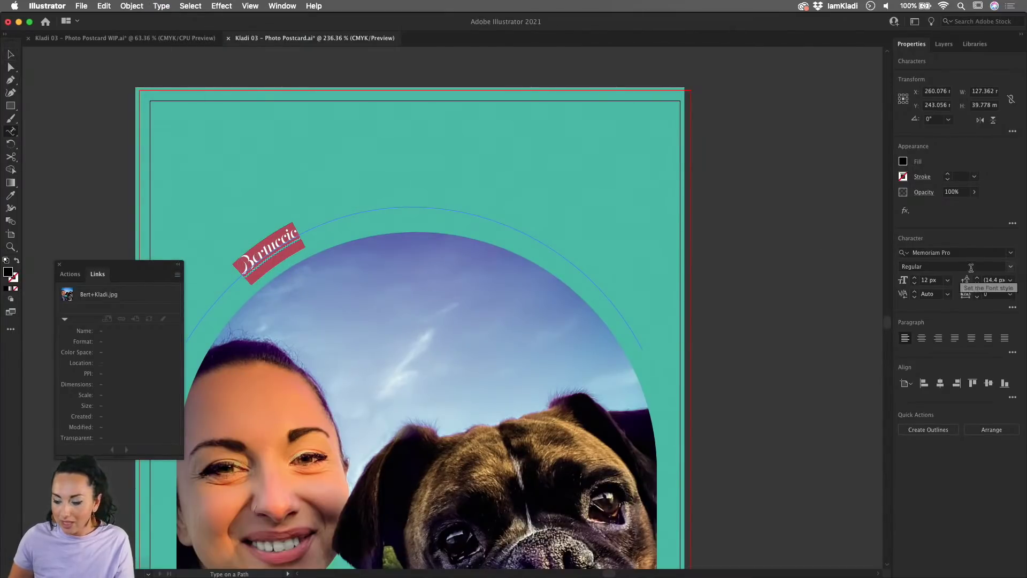
- Enlarge the curved Bertuccio text to a font size of 61 px
left_click(915, 278)
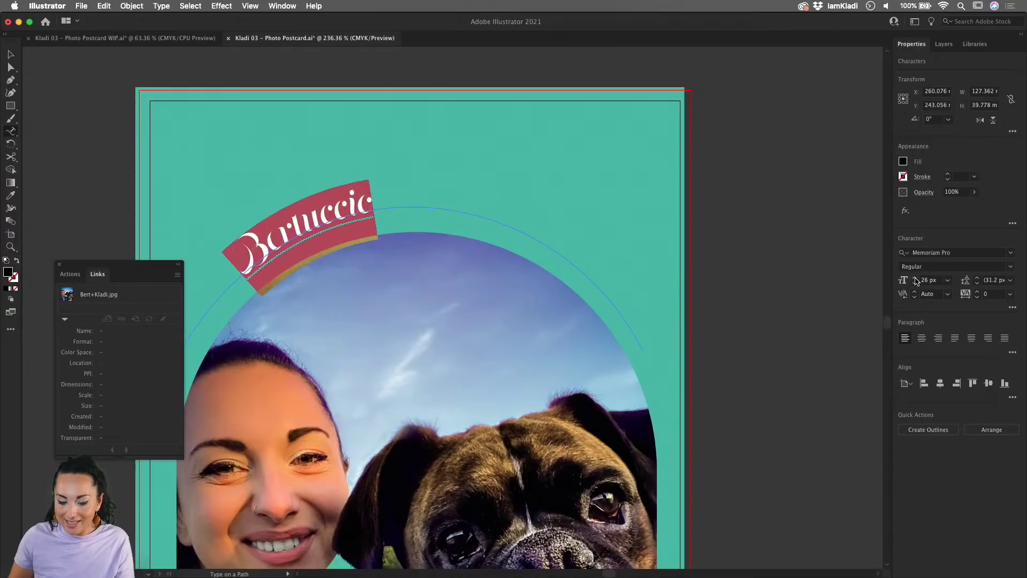
left_click(915, 279)
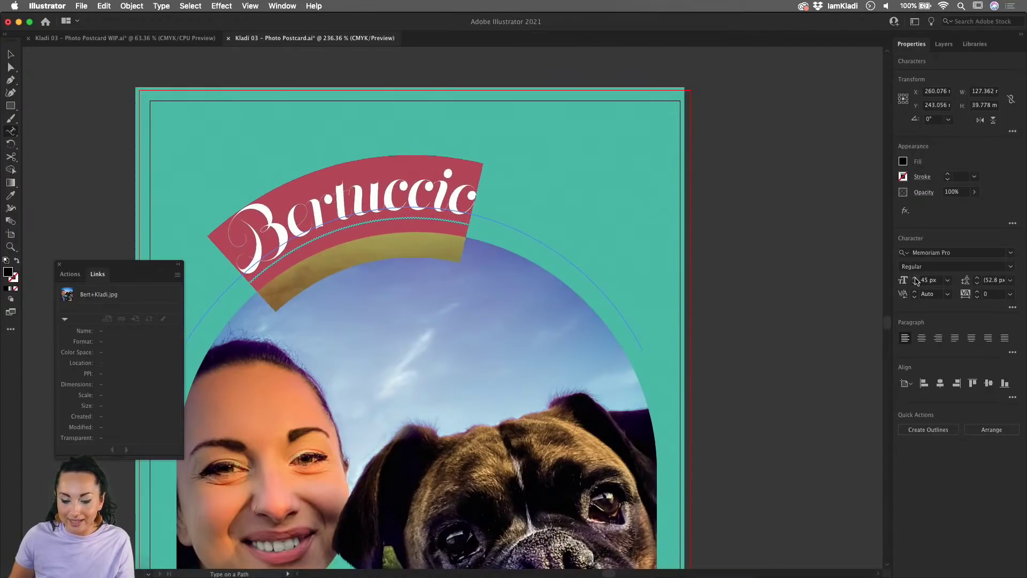
left_click(916, 280)
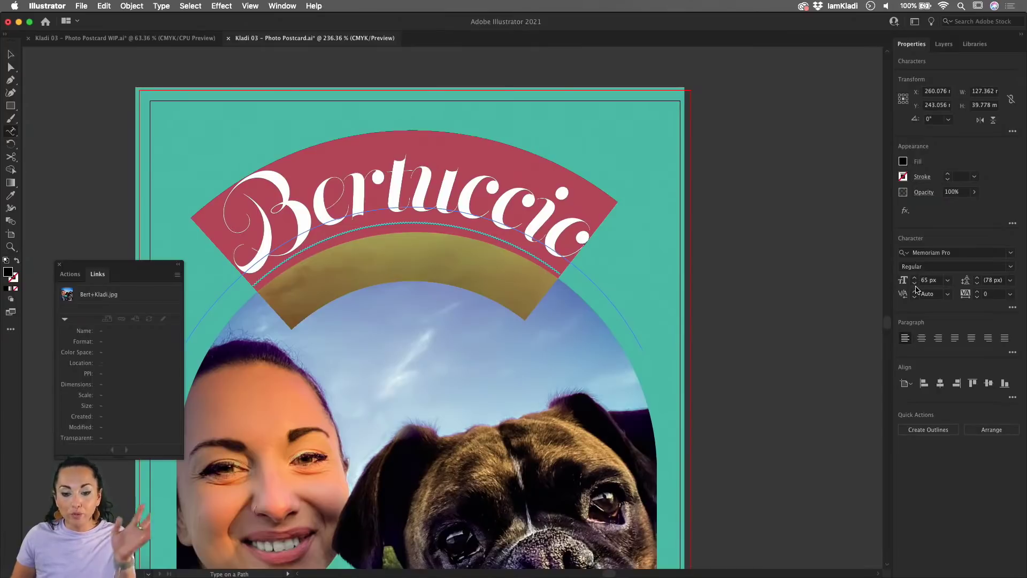
left_click(915, 283)
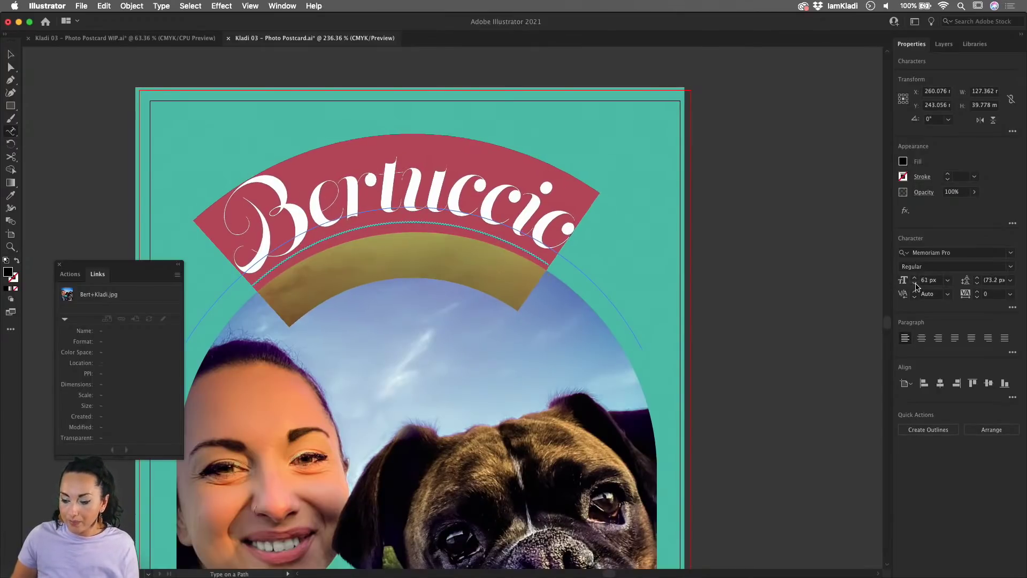
- Fill the curved text with white, reduce its font size to 56 px, and finish editing the text
left_click(904, 162)
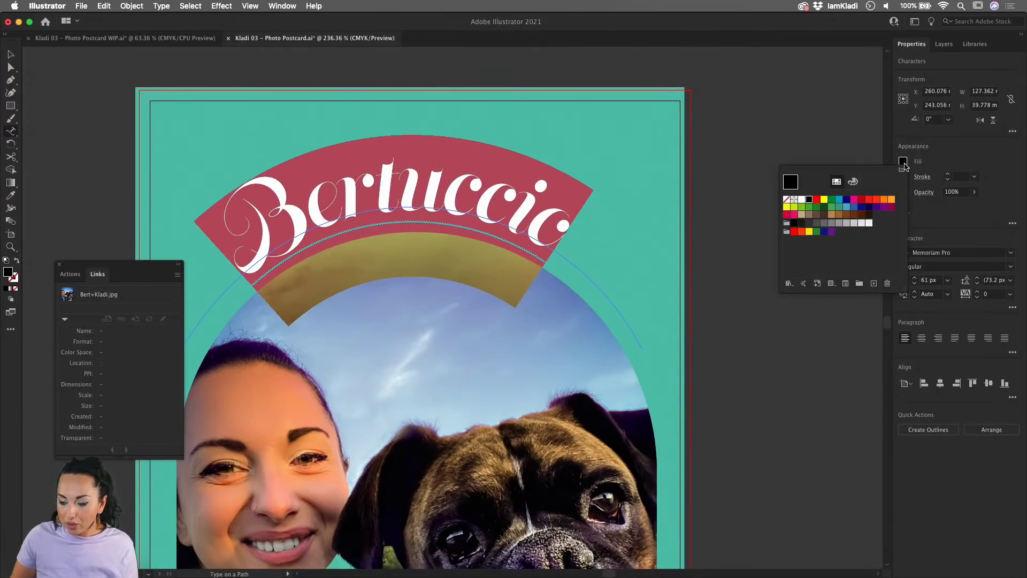
left_click(809, 200)
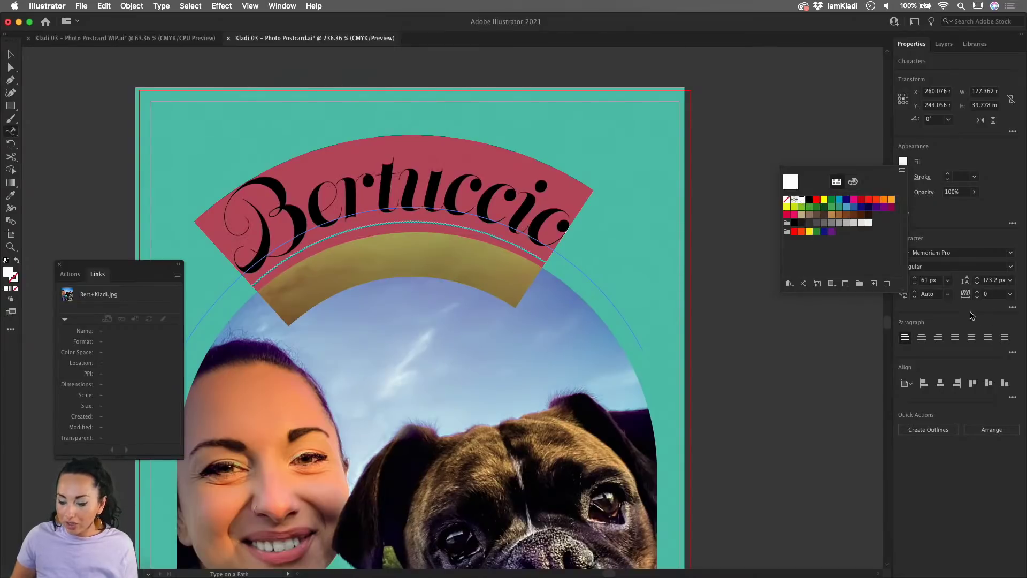
left_click(944, 234)
left_click(914, 283)
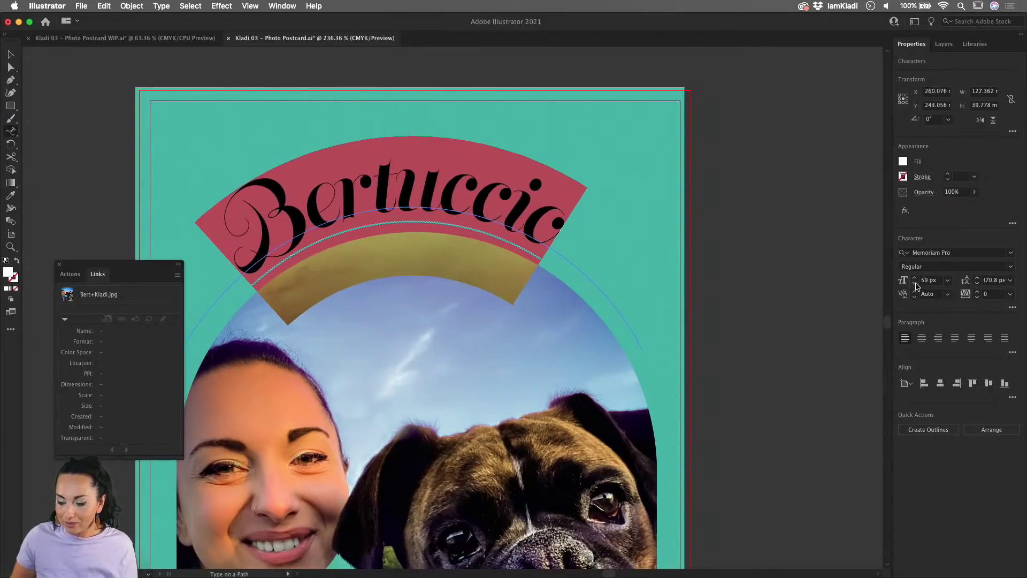
left_click(915, 283)
key("Escape")
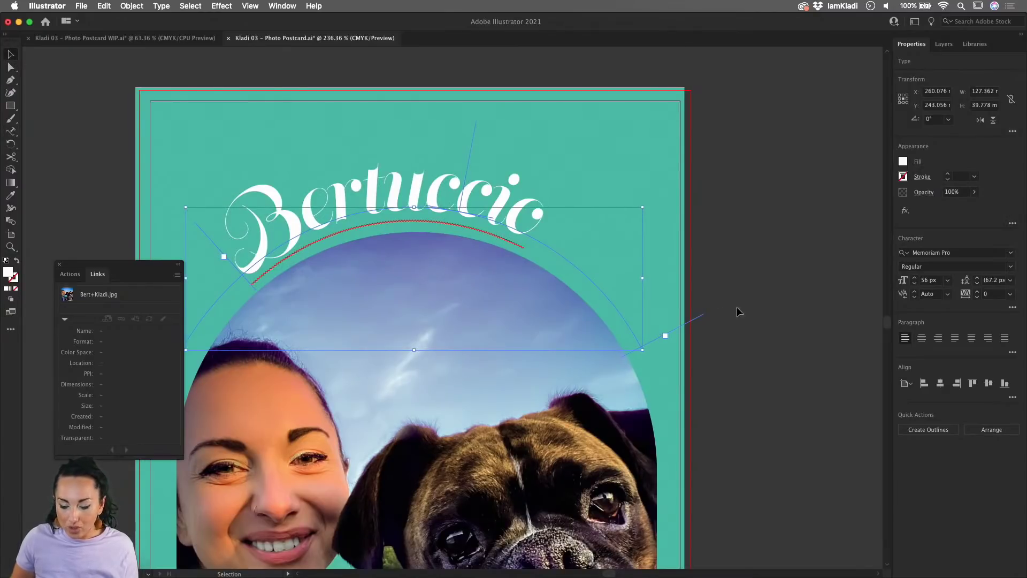
- Bring the path text's end bracket in close to the last letter, slide the text along the curve to centre it above the photo arch, and deselect it
left_click_drag(678, 333, 673, 322)
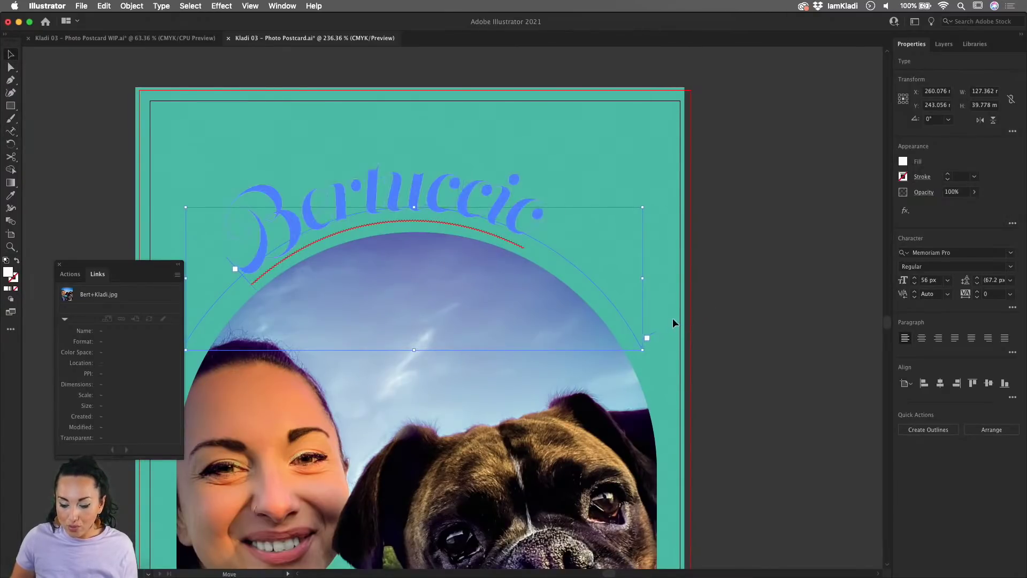
left_click_drag(564, 205, 561, 203)
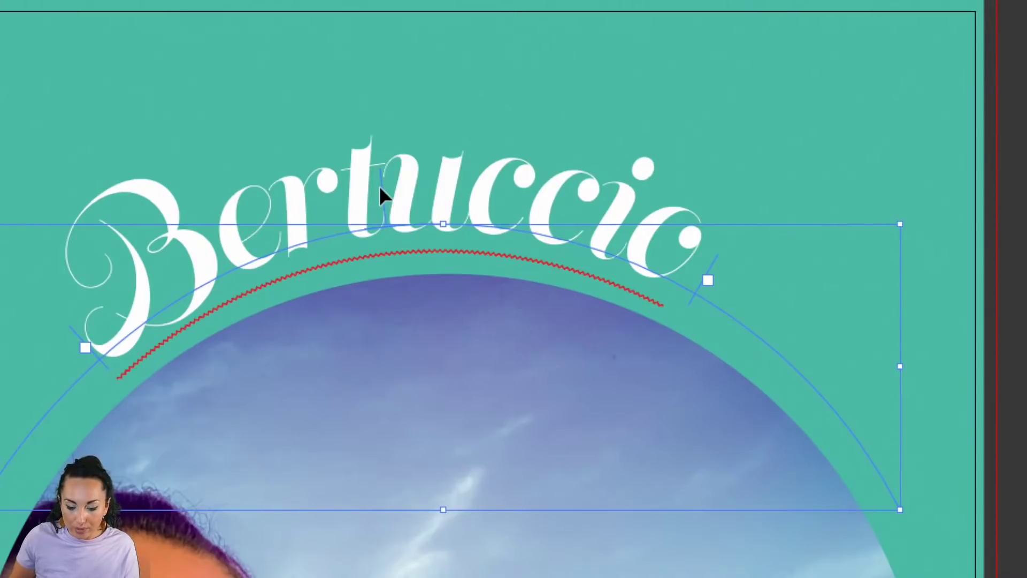
left_click_drag(381, 185, 442, 194)
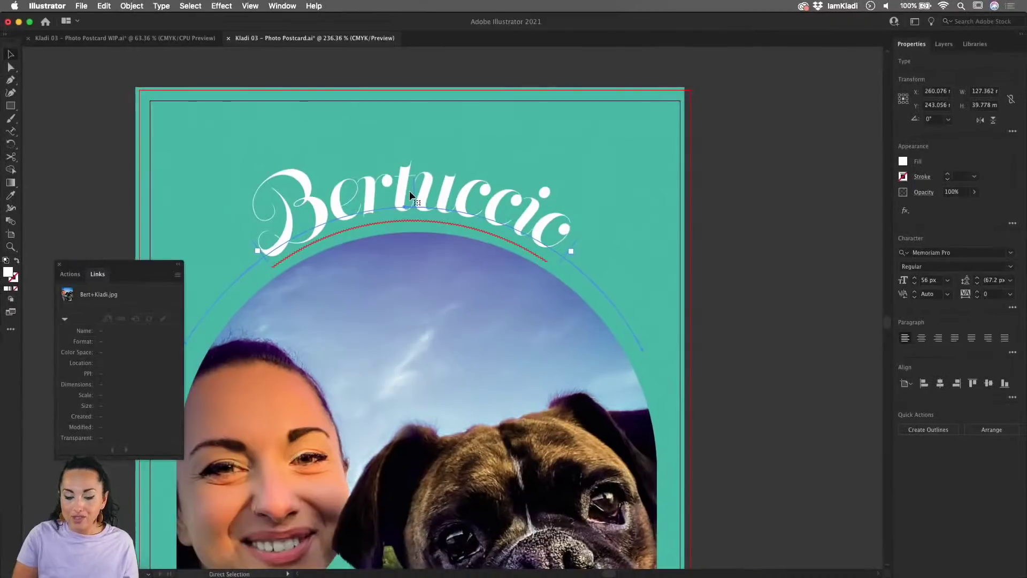
left_click(714, 275)
scroll(714, 275, "down", 2)
scroll(714, 275, "right", 5)
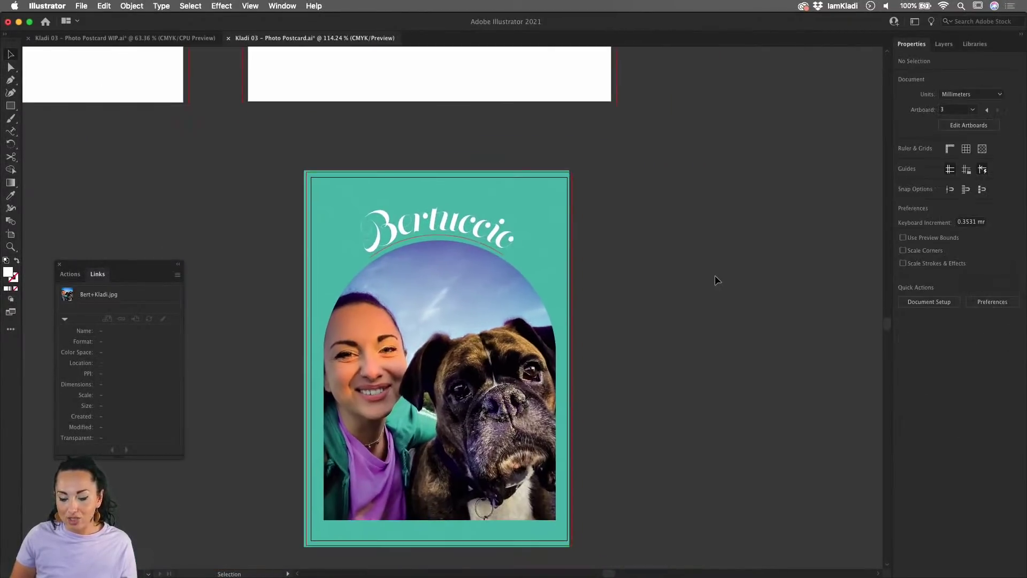
- Move the curved Bertuccio text from the Photo layer to the Text layer and deselect it
scroll(715, 275, "down", 2)
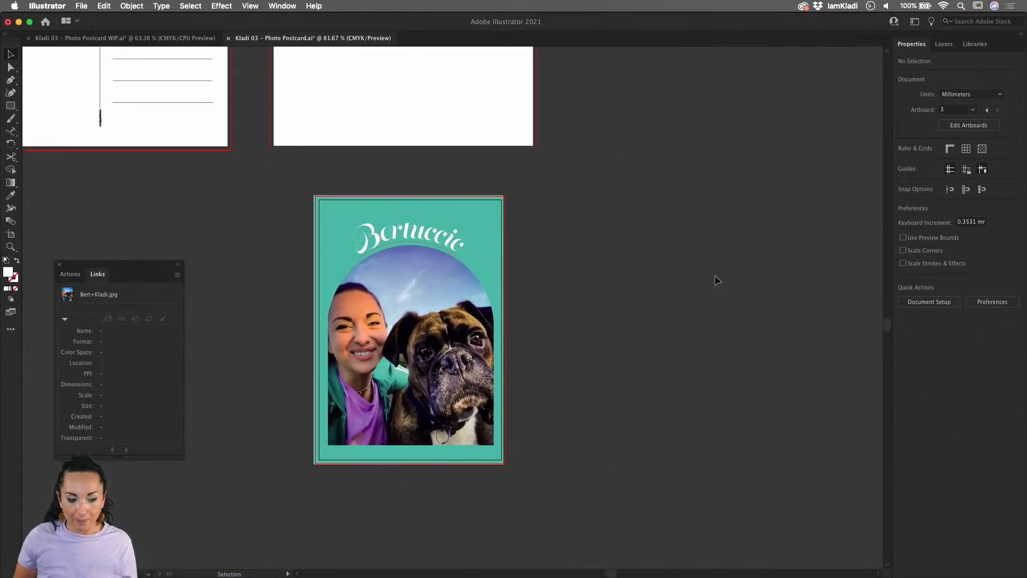
left_click(944, 44)
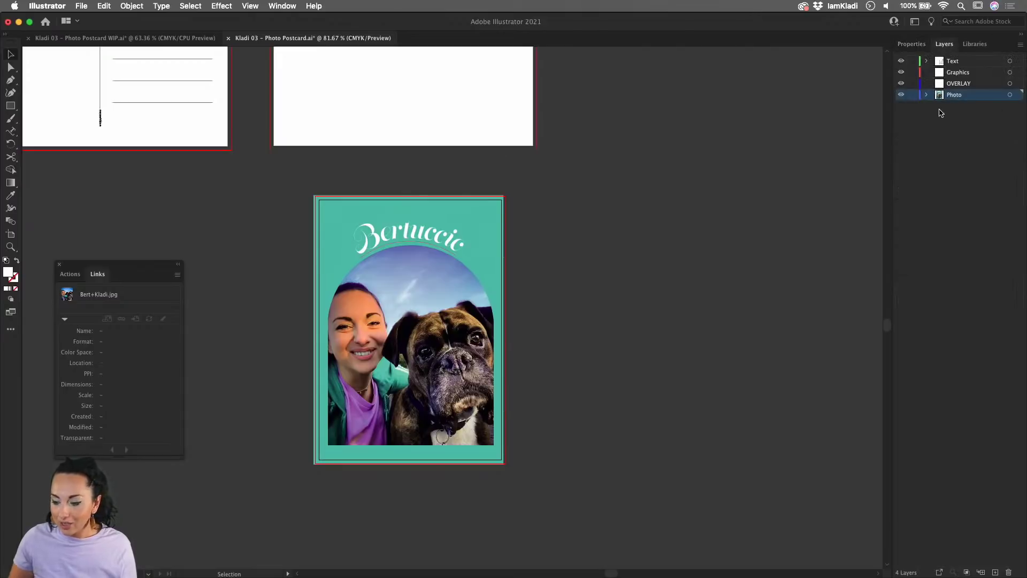
left_click(928, 96)
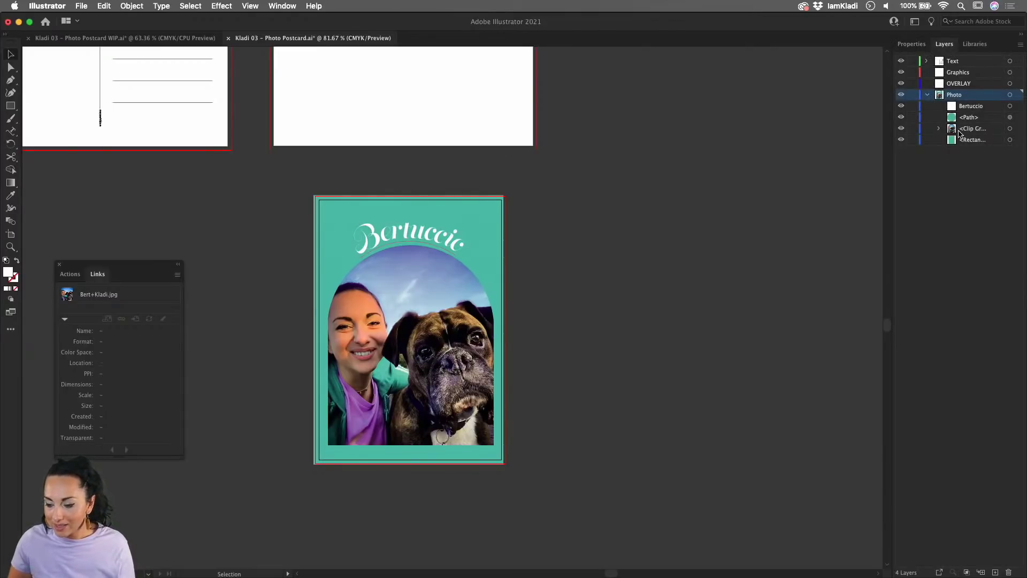
left_click(427, 242)
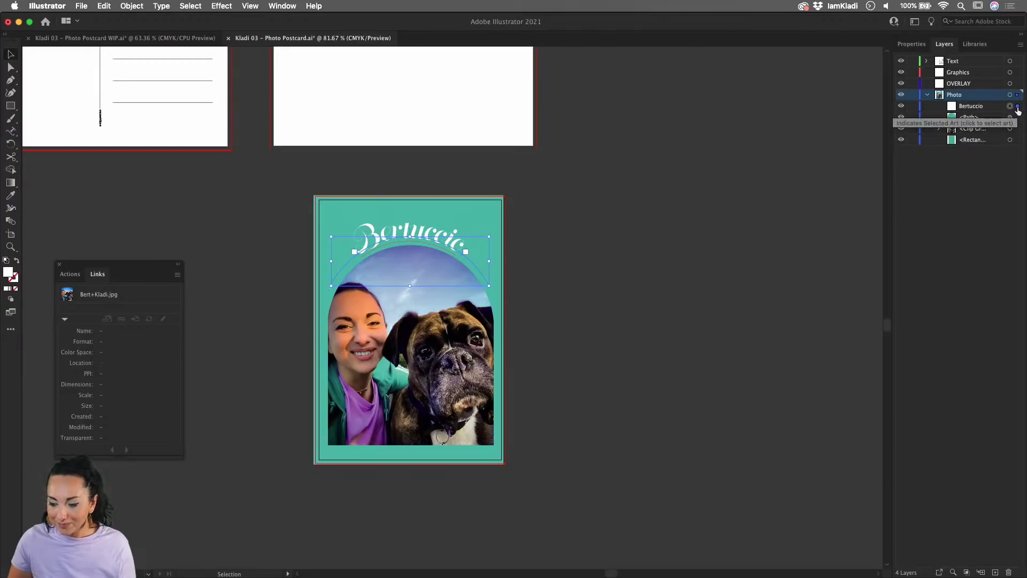
left_click_drag(1018, 109, 975, 63)
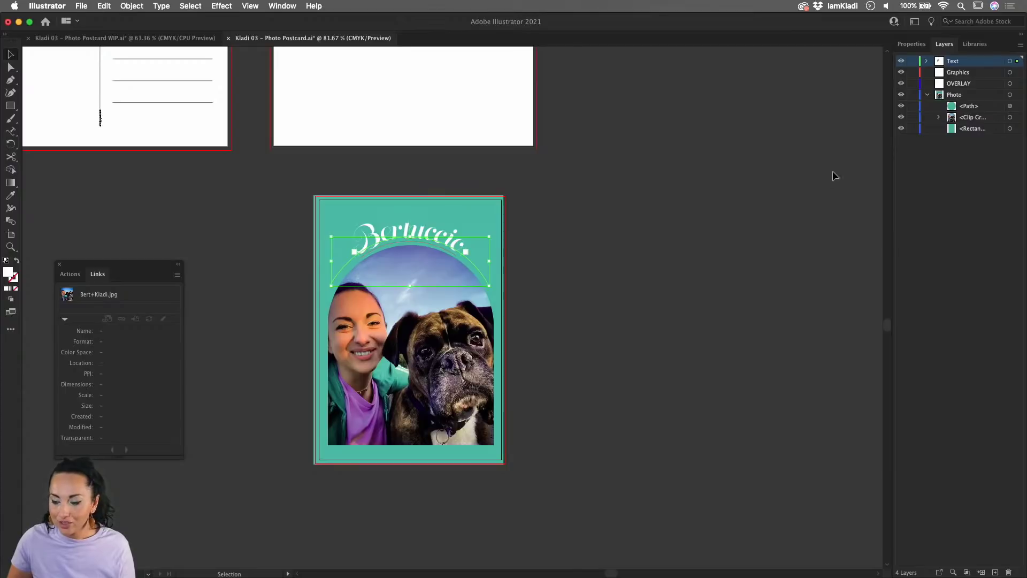
left_click(689, 230)
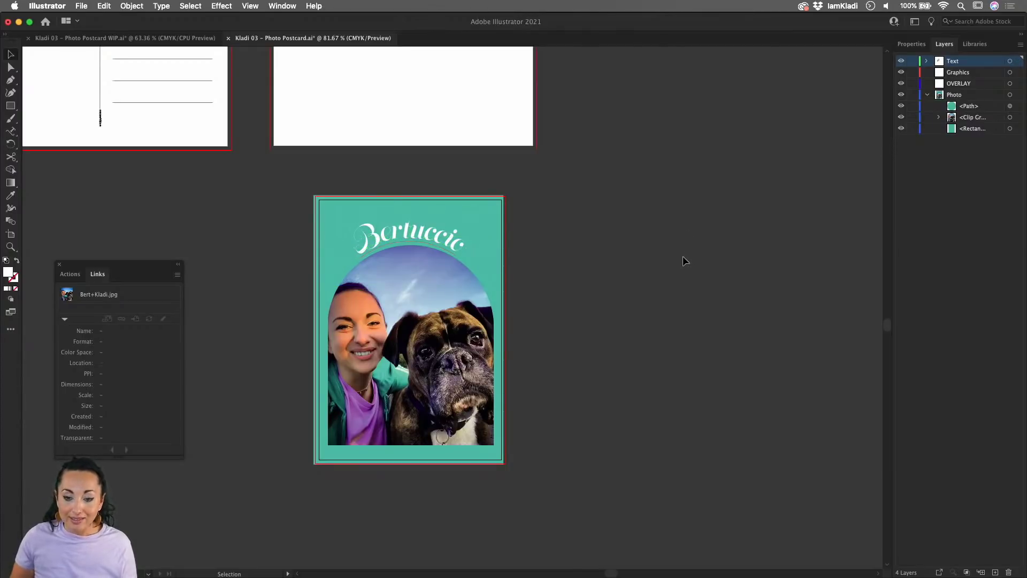
- Embed the linked Bert+Kladi.jpg image in the document
key("super+minus")
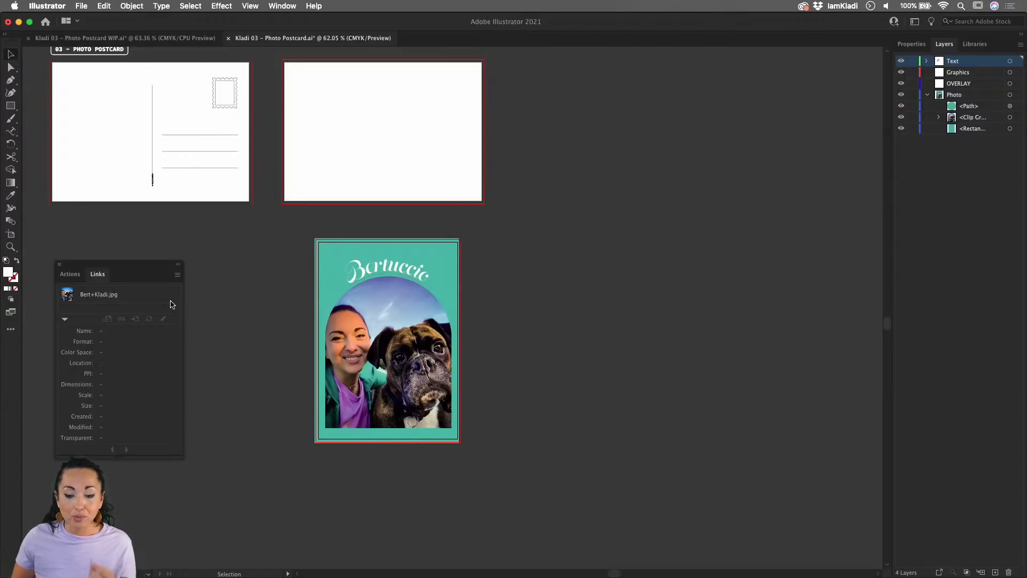
left_click(142, 294)
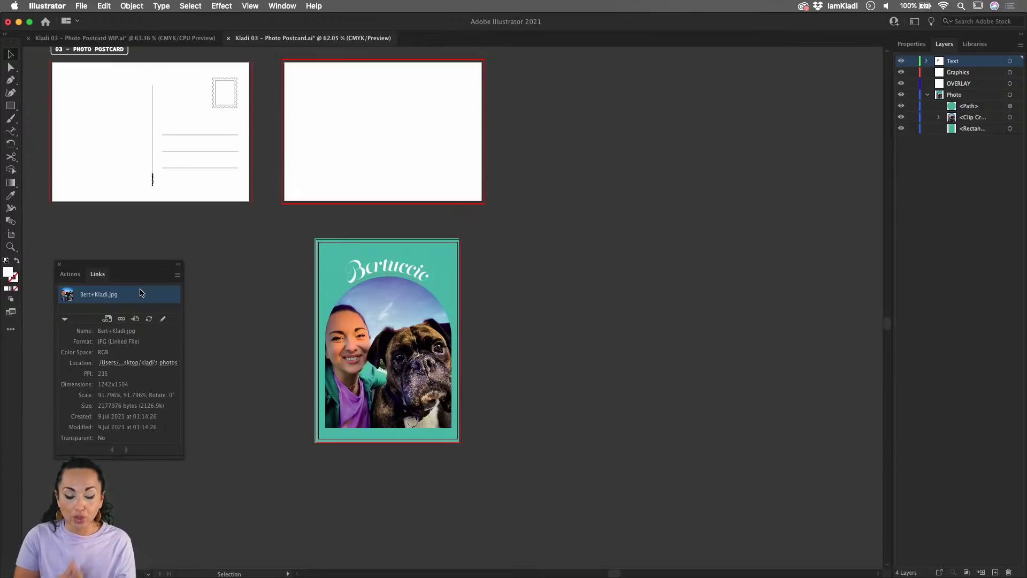
left_click(177, 276)
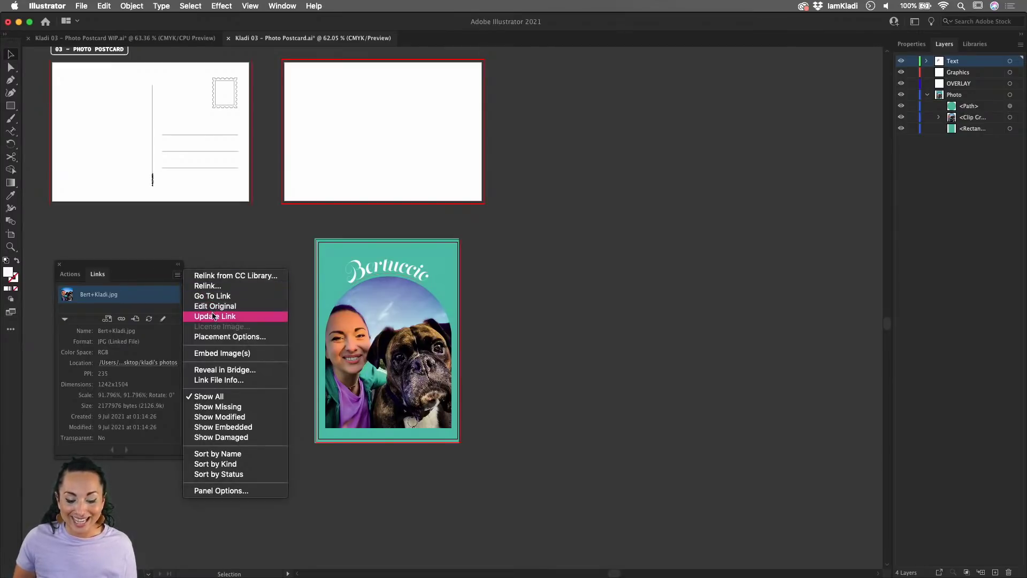
left_click(225, 354)
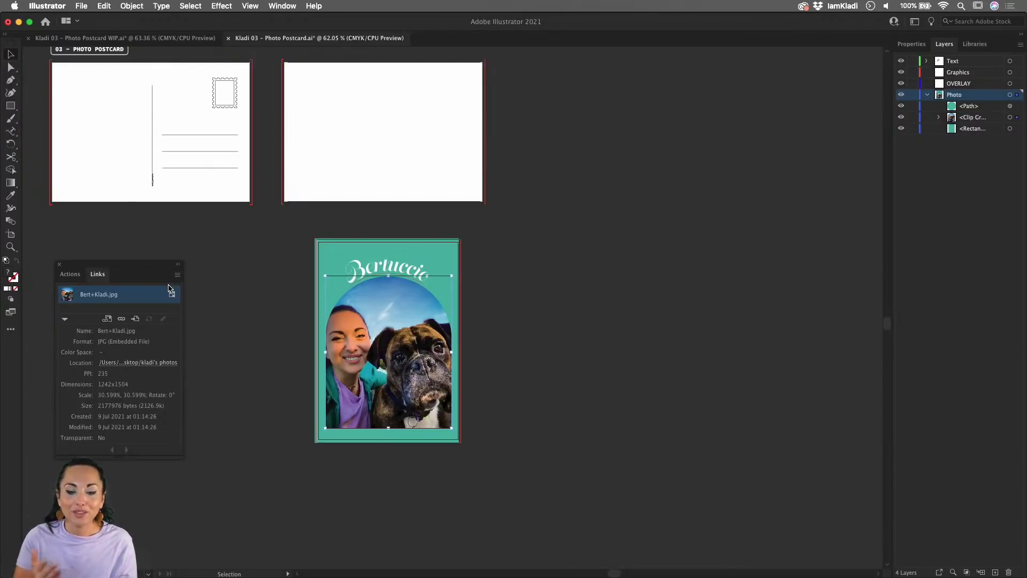
- Try relinking the arch-masked photo to HeatonPark.JPG, and undo the replacement
scroll(281, 324, "up", 5)
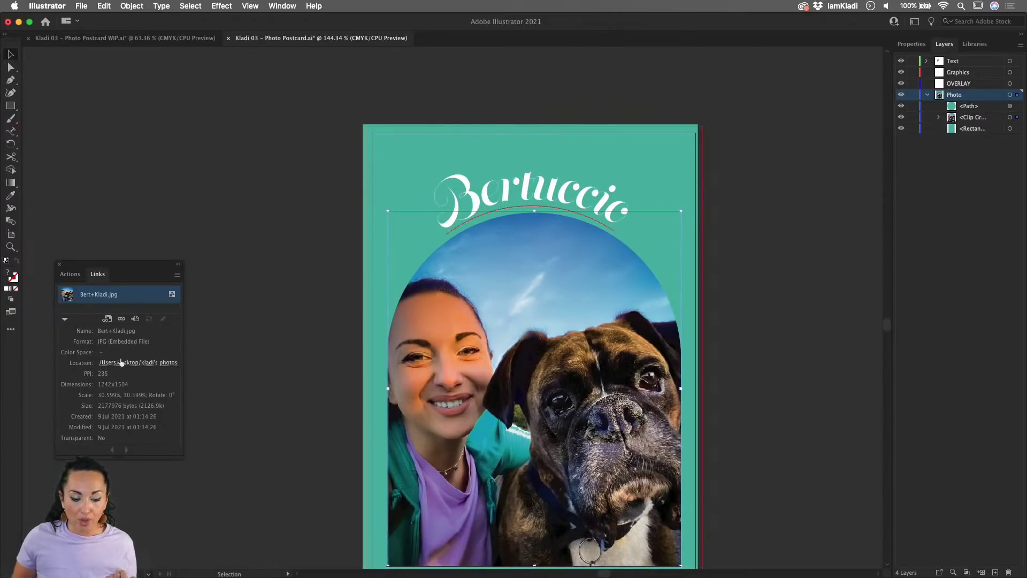
left_click(123, 319)
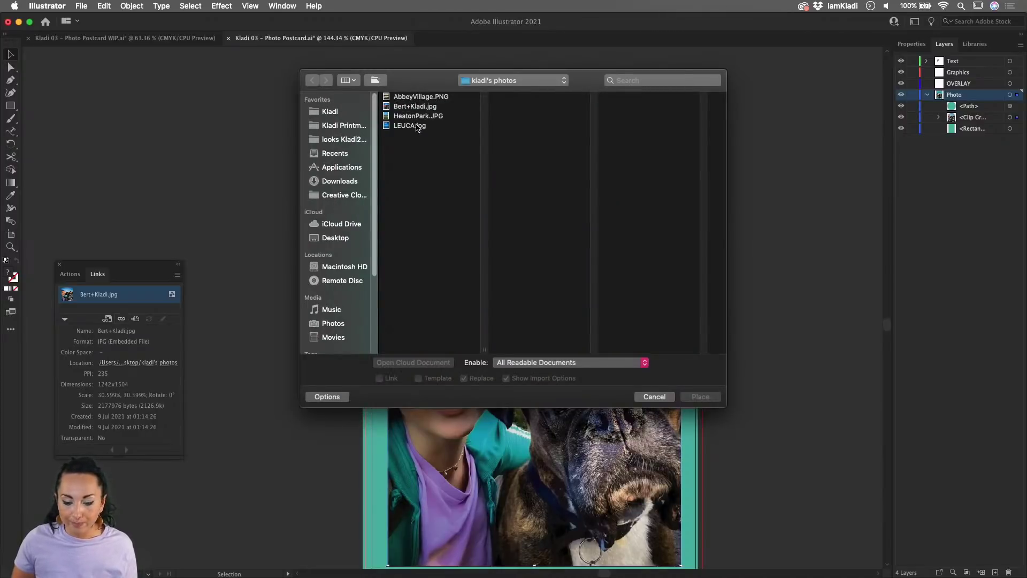
left_click(413, 117)
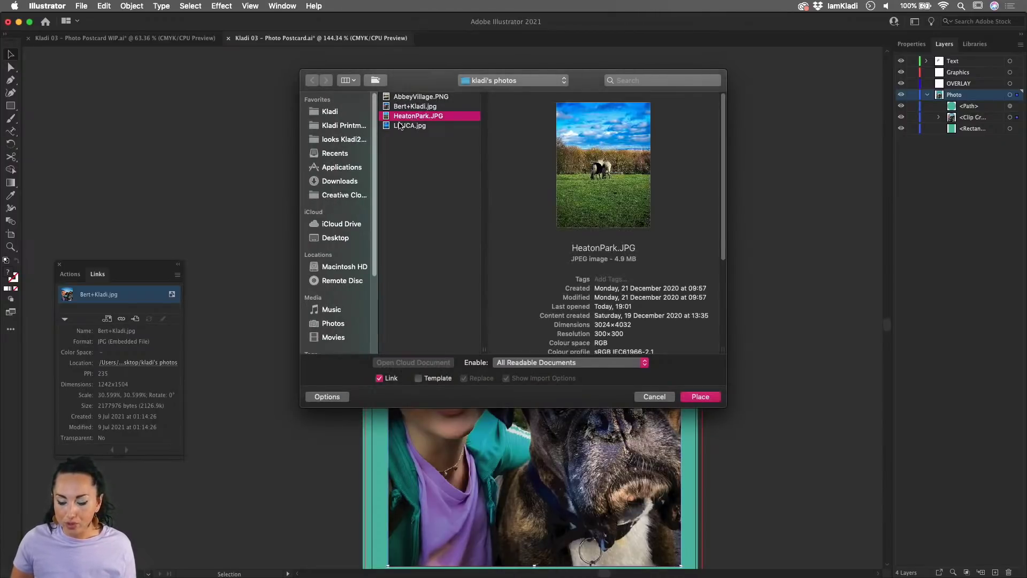
left_click(700, 396)
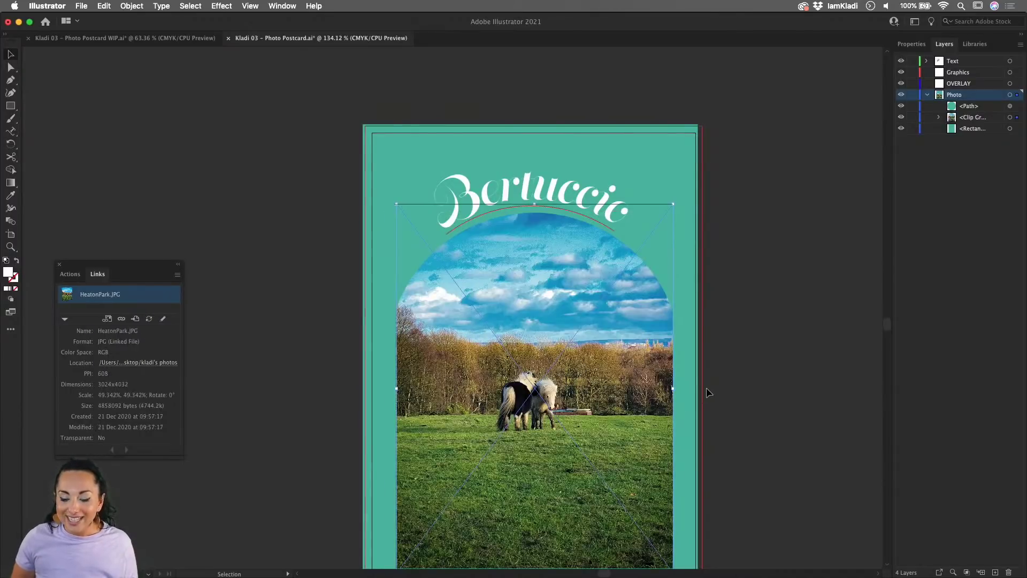
key("super+0")
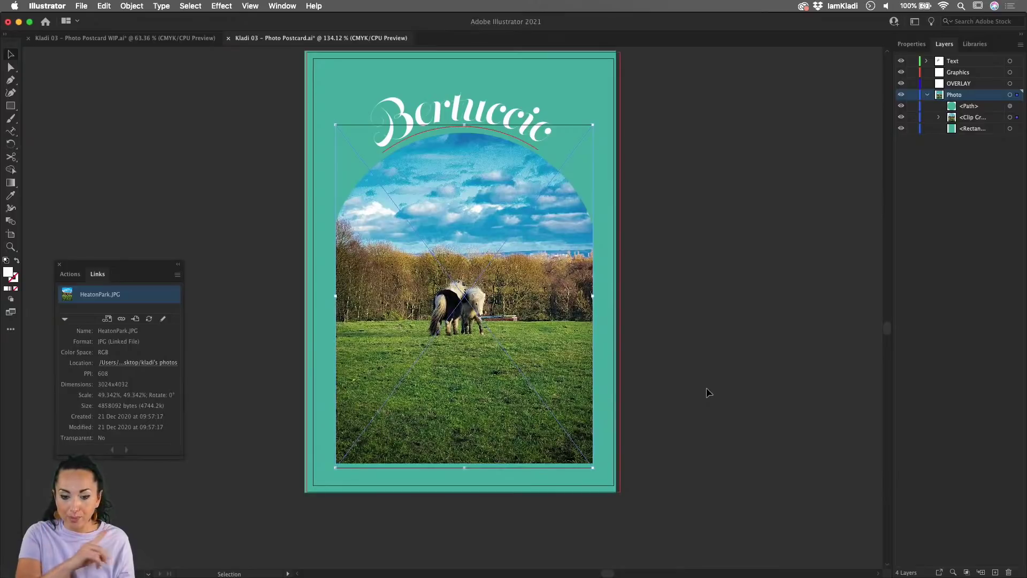
key("super+z")
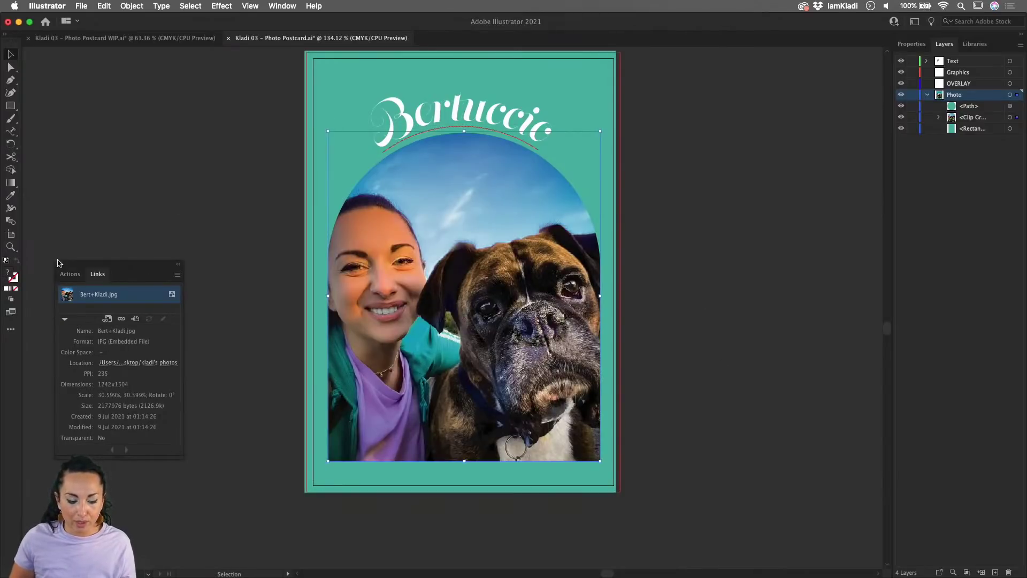
- Duplicate the portrait postcard artboard together with its artwork, placing the copy to the right of the original
left_click(11, 233)
scroll(370, 278, "down", 3)
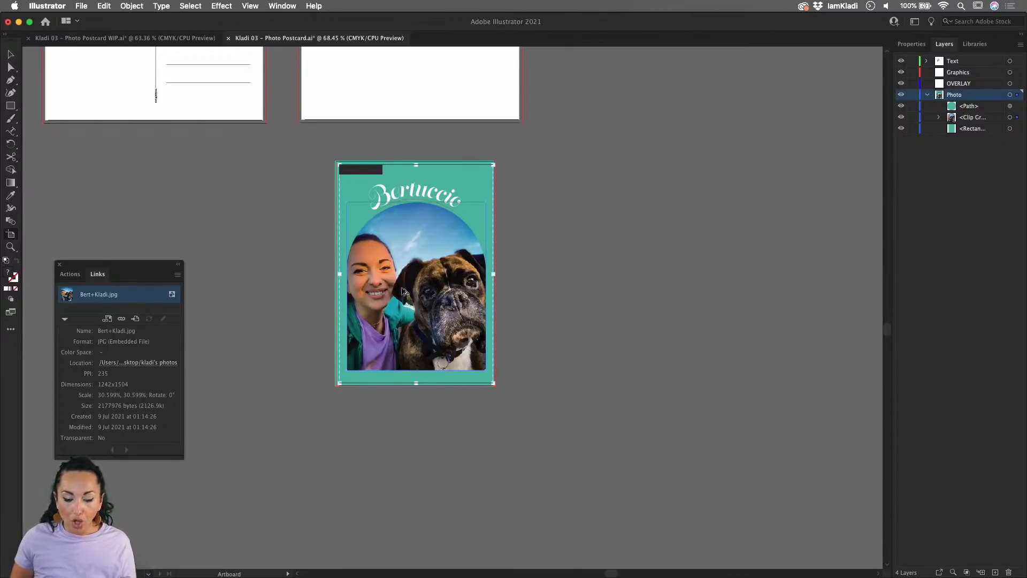
left_click_drag(411, 285, 613, 278)
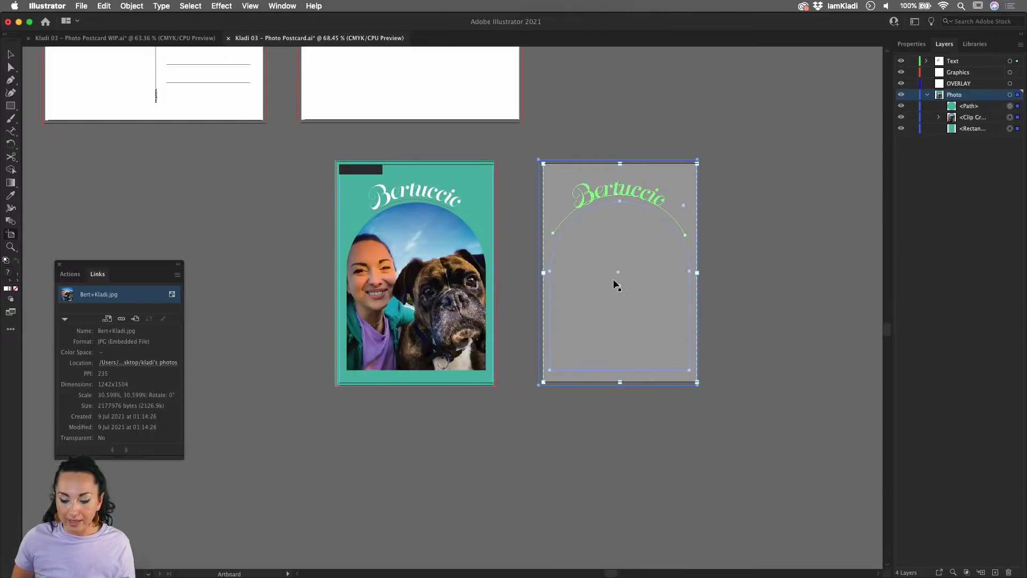
key("v")
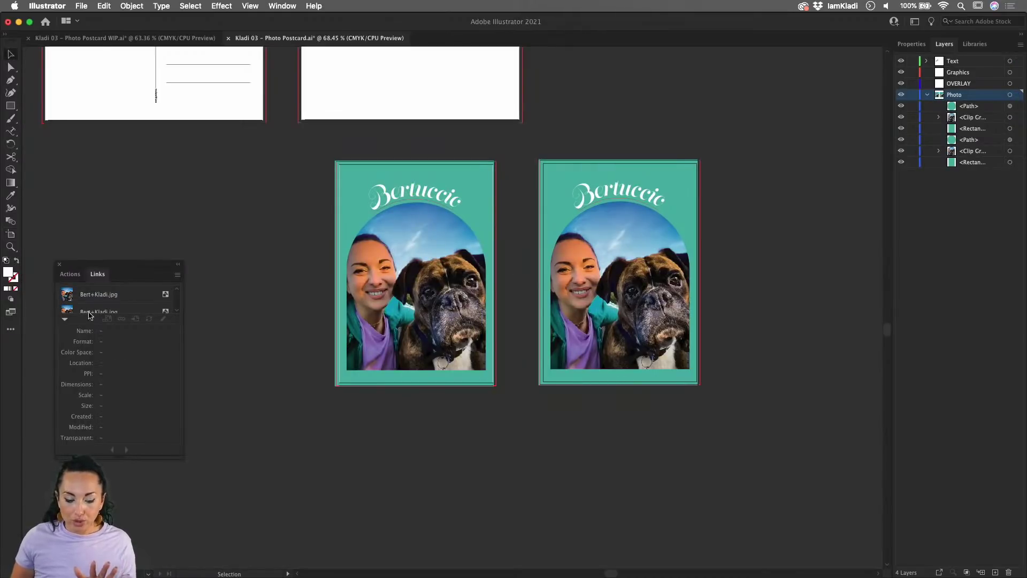
- Relink the duplicated postcard's embedded photo to HeatonPark.JPG from the kladi's photos folder, keeping it linked
left_click_drag(127, 264, 126, 225)
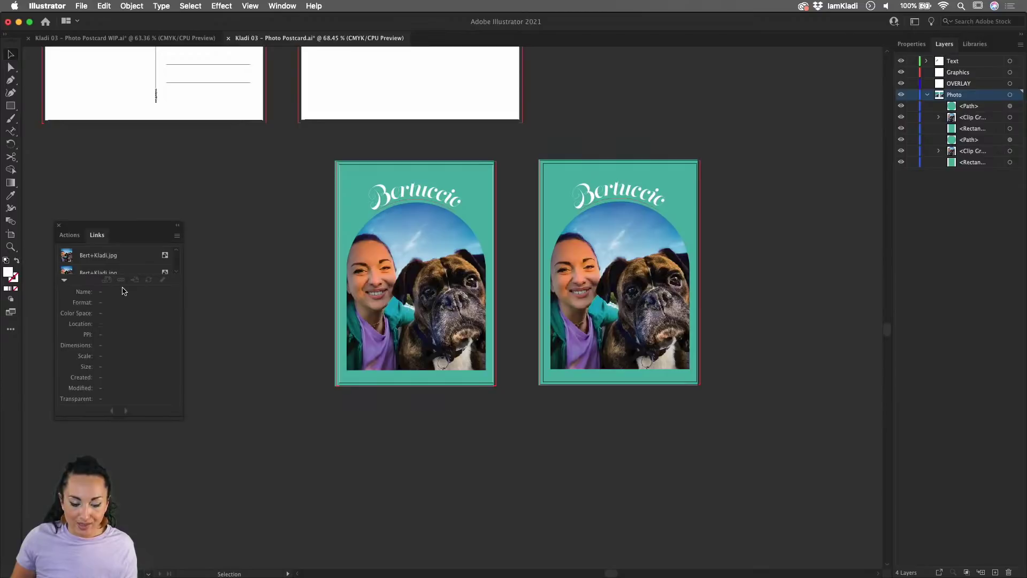
left_click(159, 273)
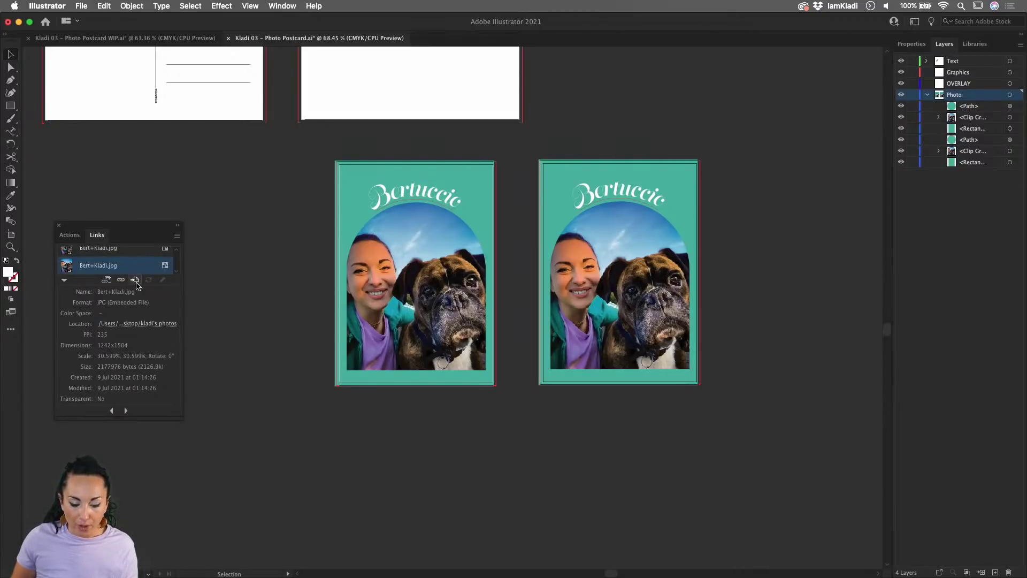
left_click(135, 281)
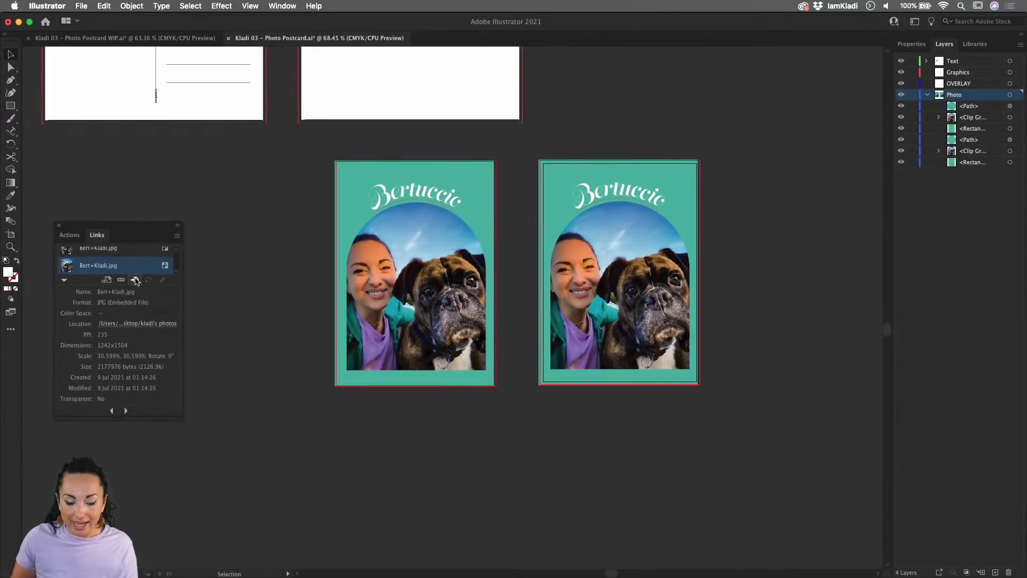
left_click(135, 281)
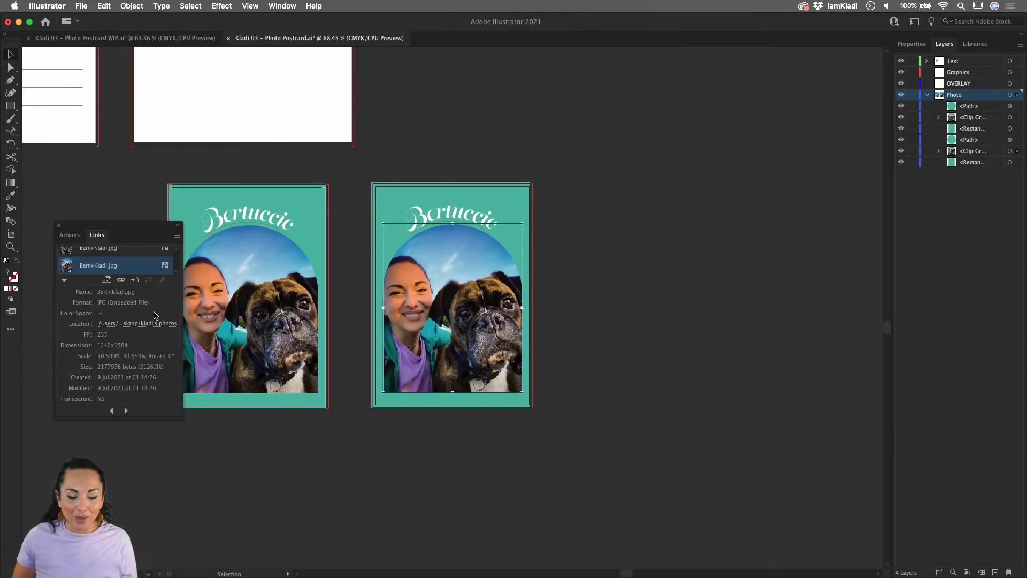
left_click(119, 282)
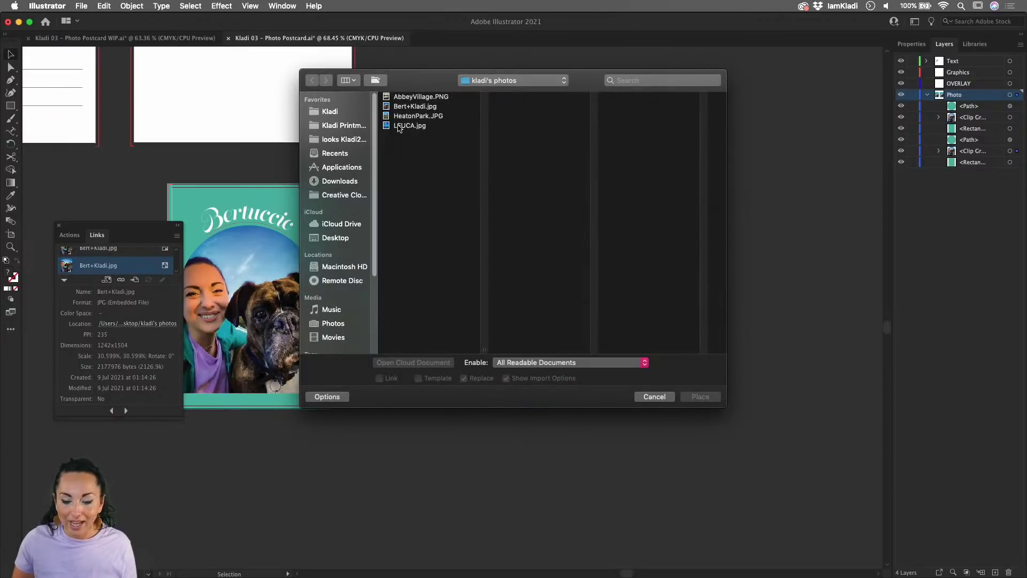
left_click(403, 117)
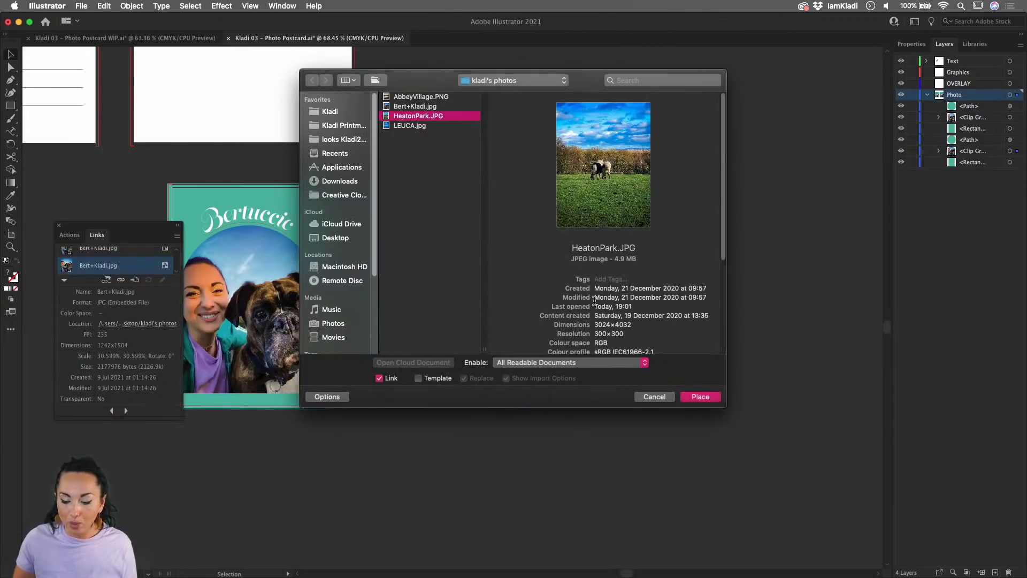
left_click(714, 401)
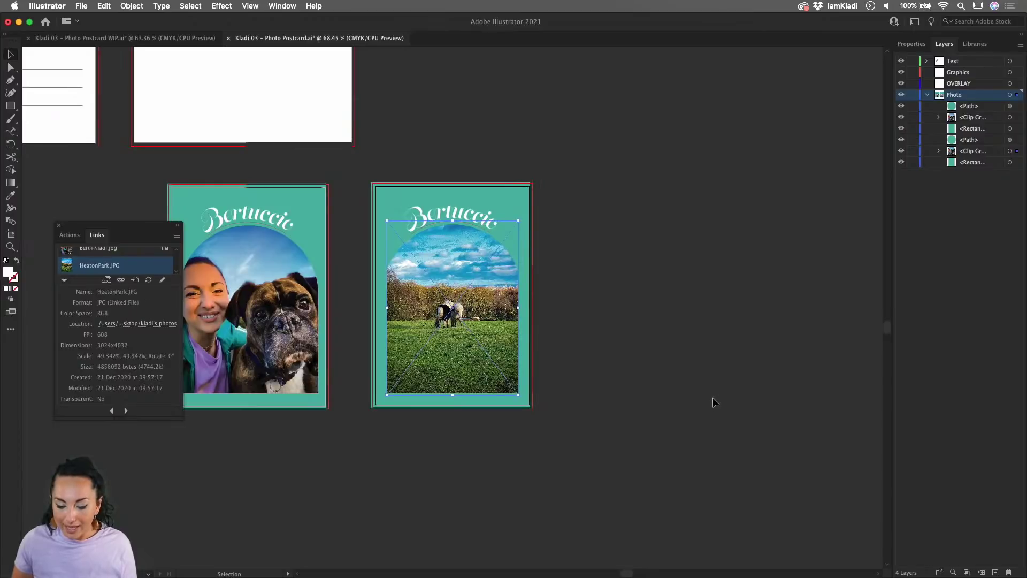
- Replace the curved text on the duplicated postcard with "Heaton Park"
left_click(449, 209)
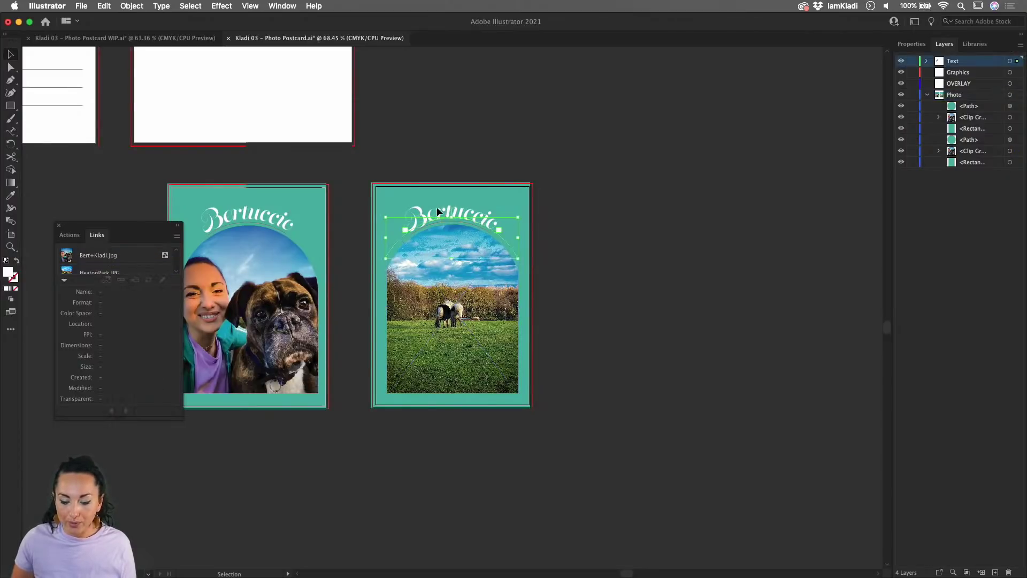
triple_click(439, 208)
type("He")
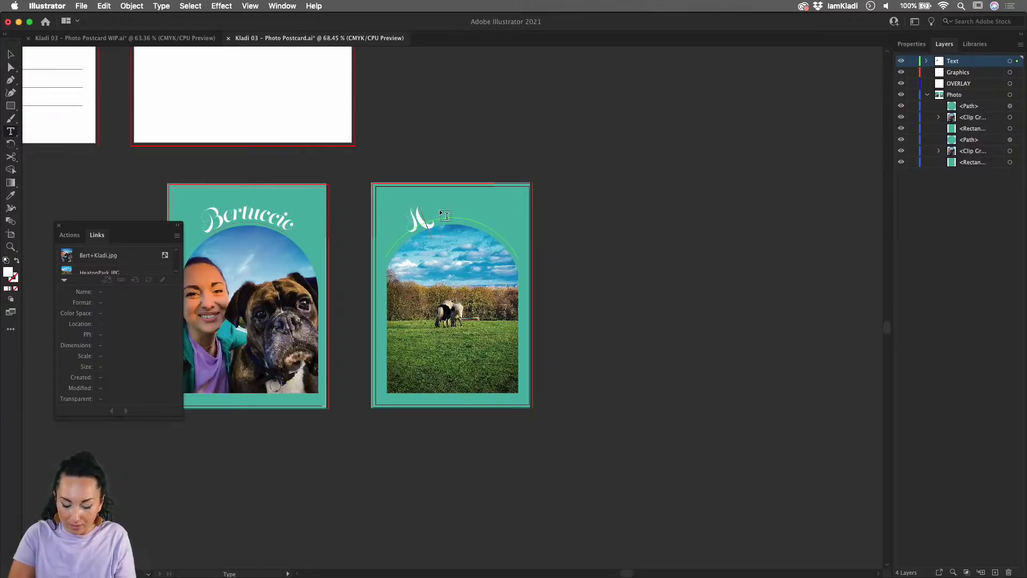
type("aton")
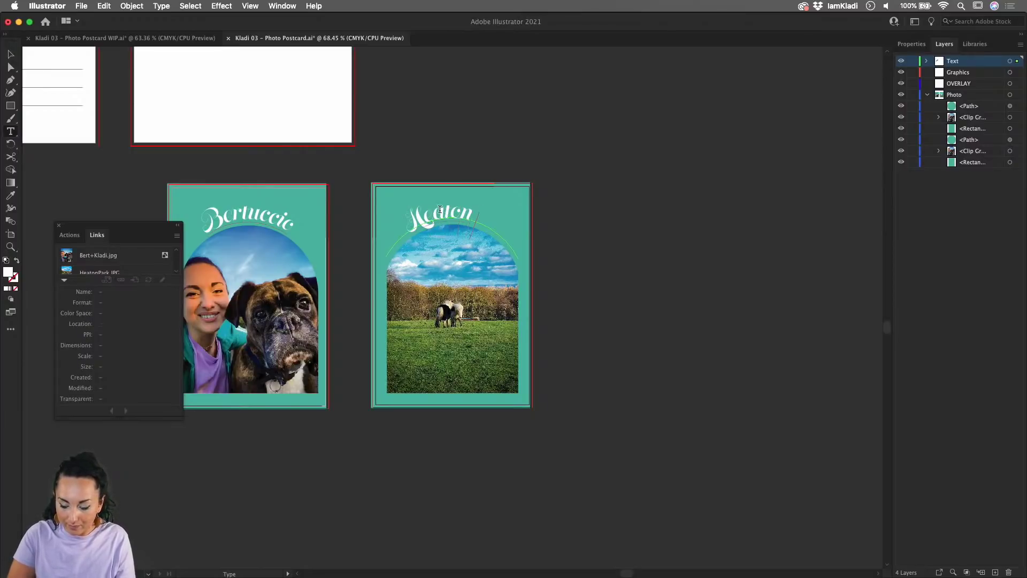
key("Escape")
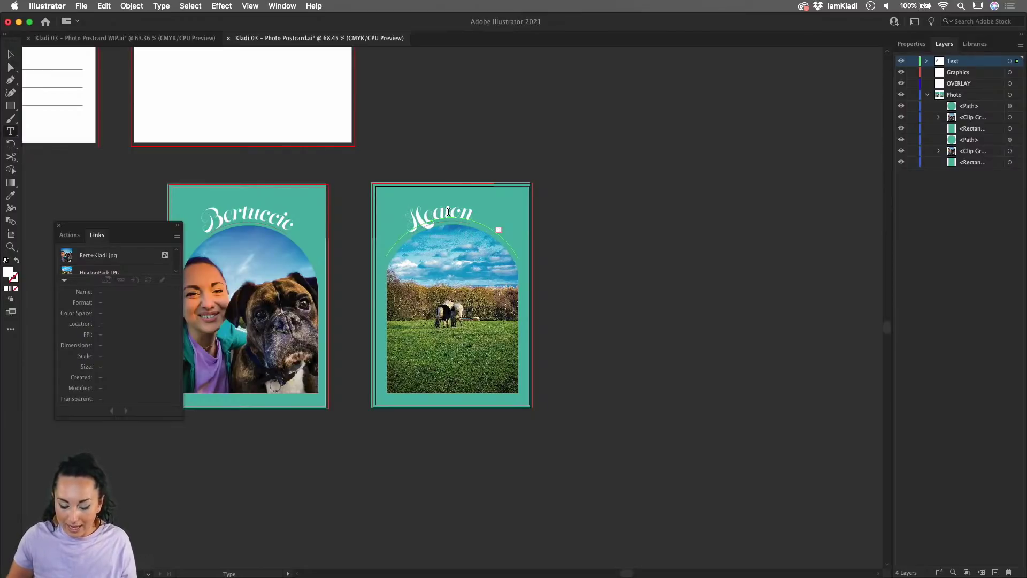
- Reduce the duplicated postcard's curved text to a font size of 44 px and finish editing it
double_click(440, 209)
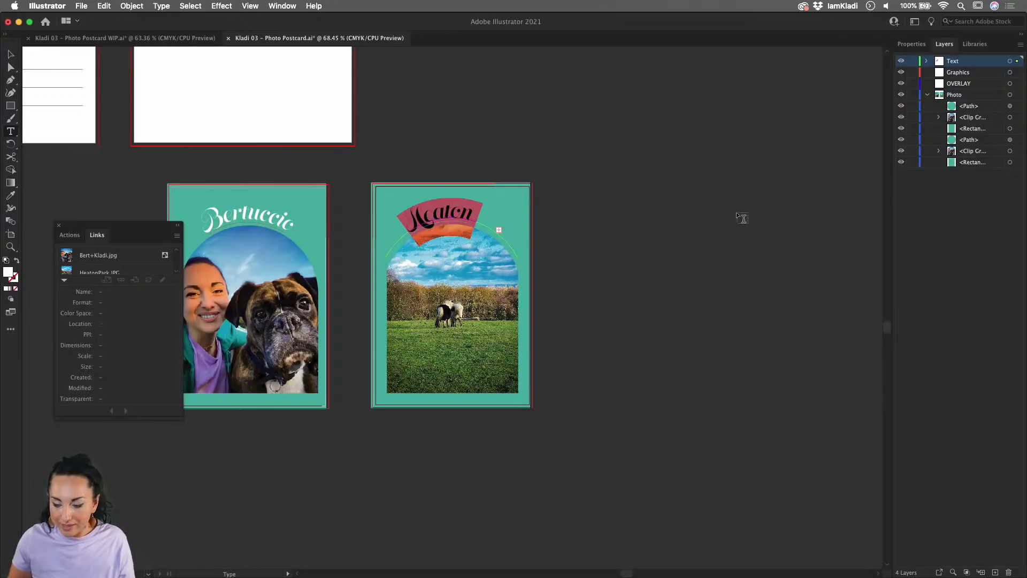
left_click(912, 44)
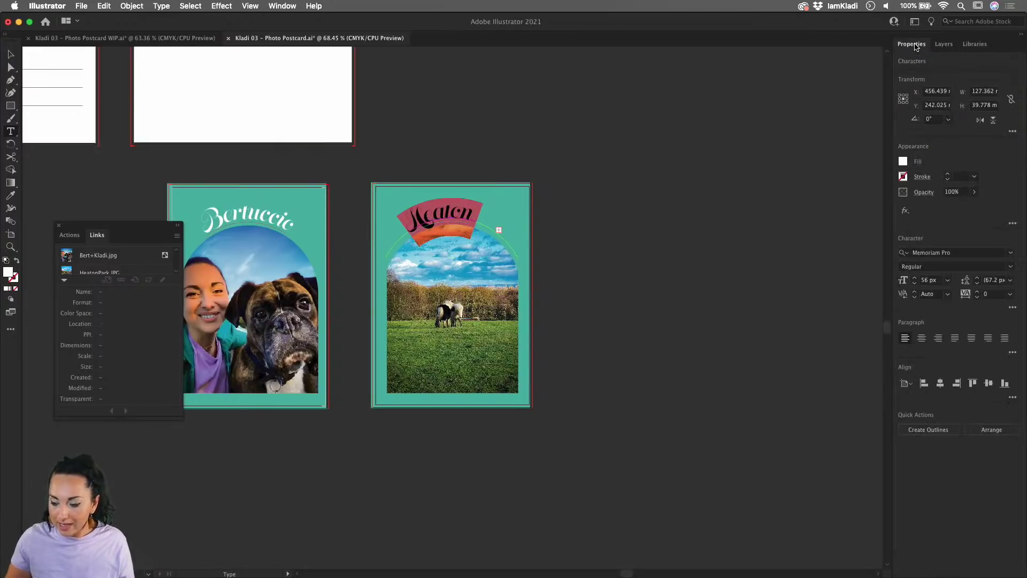
left_click(914, 283)
left_click(914, 283)
left_click(914, 283)
left_click(914, 283)
left_click(914, 283)
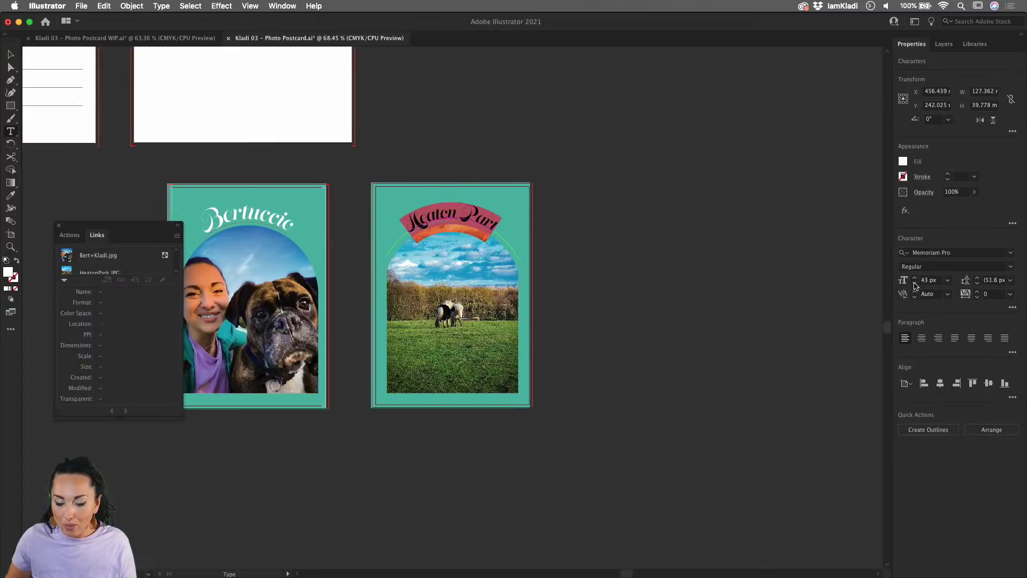
left_click(914, 283)
left_click(914, 283)
left_click(914, 283)
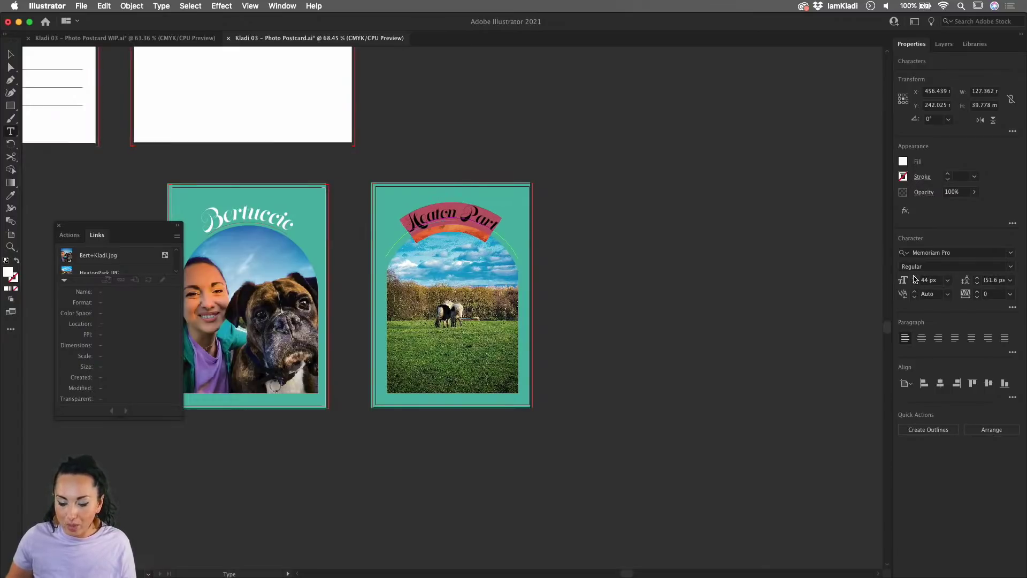
left_click(659, 261)
left_click(11, 54)
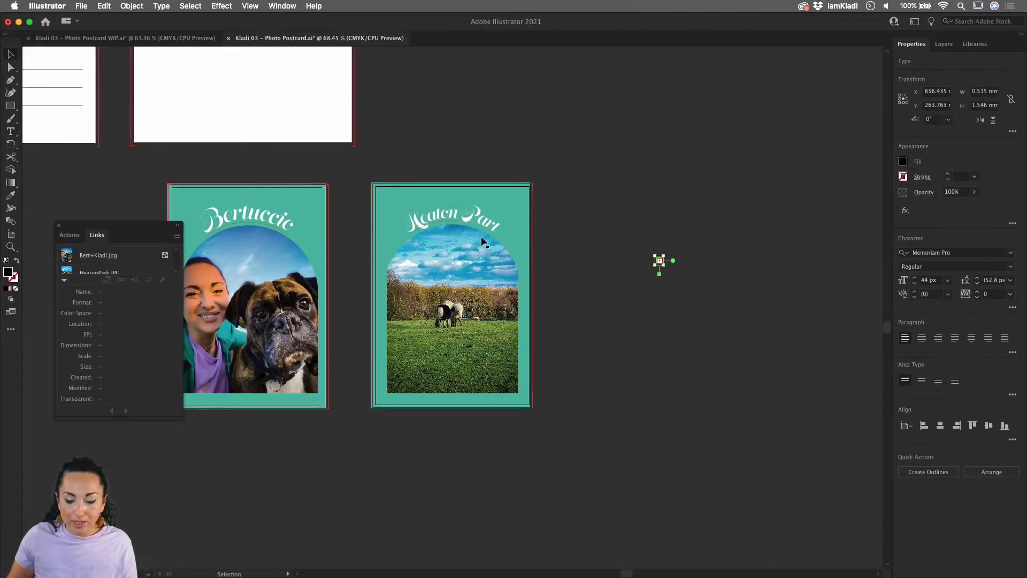
- Fill the Heaton Park postcard's background rectangle with the dark navy swatch (#0B0146) and deselect it
left_click(511, 206)
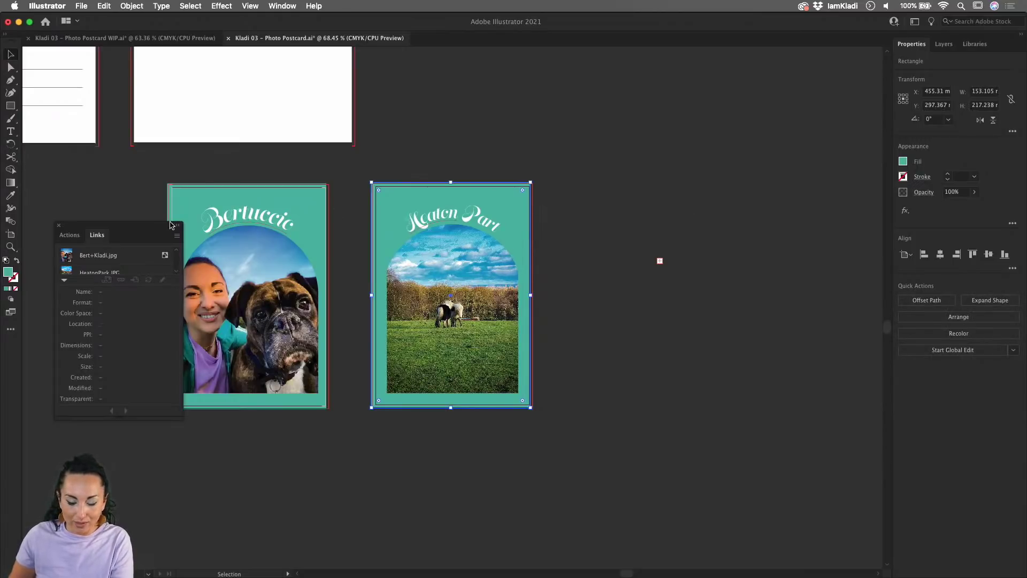
left_click(903, 162)
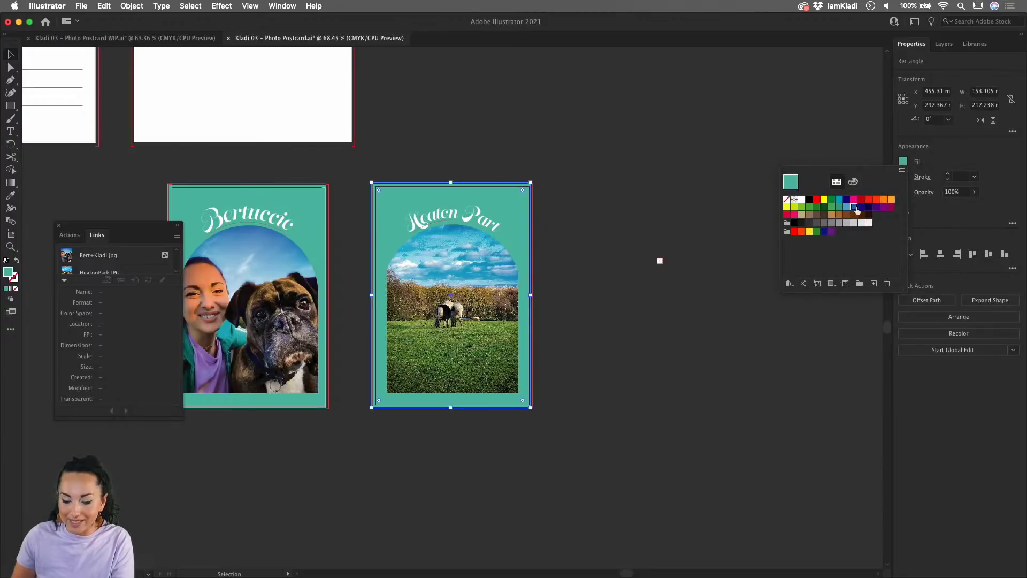
left_click(855, 207)
left_click(869, 208)
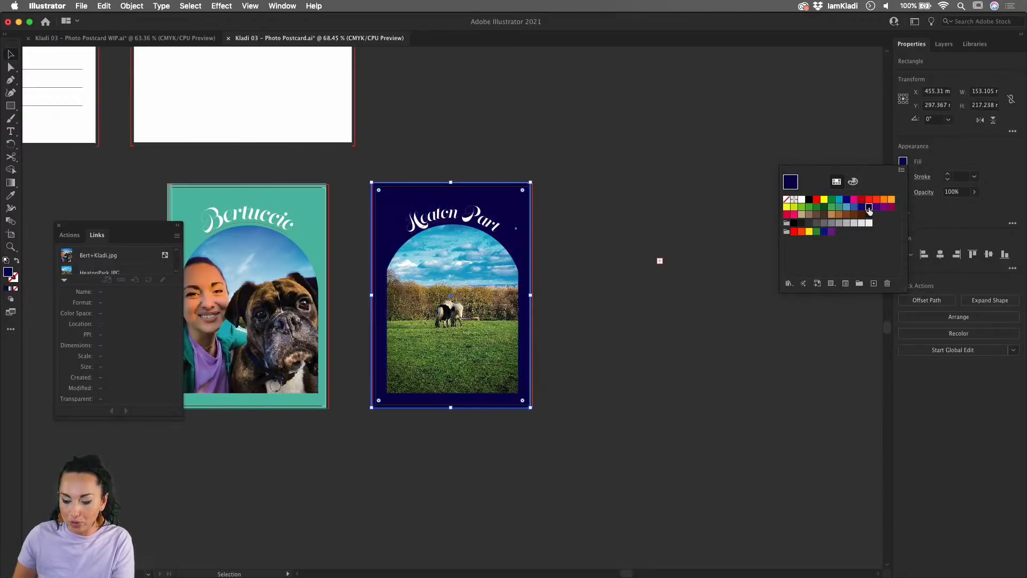
key("Escape")
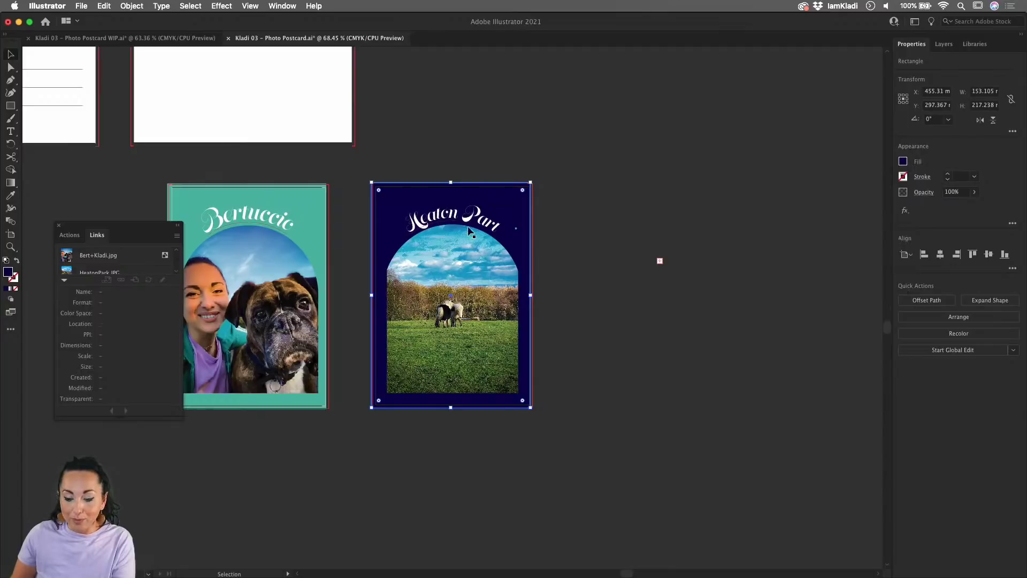
left_click(578, 290)
- Draw a rectangle about 147 × 200 mm on the OVERLAY layer, covering the Heaton Park postcard's photo
left_click(943, 44)
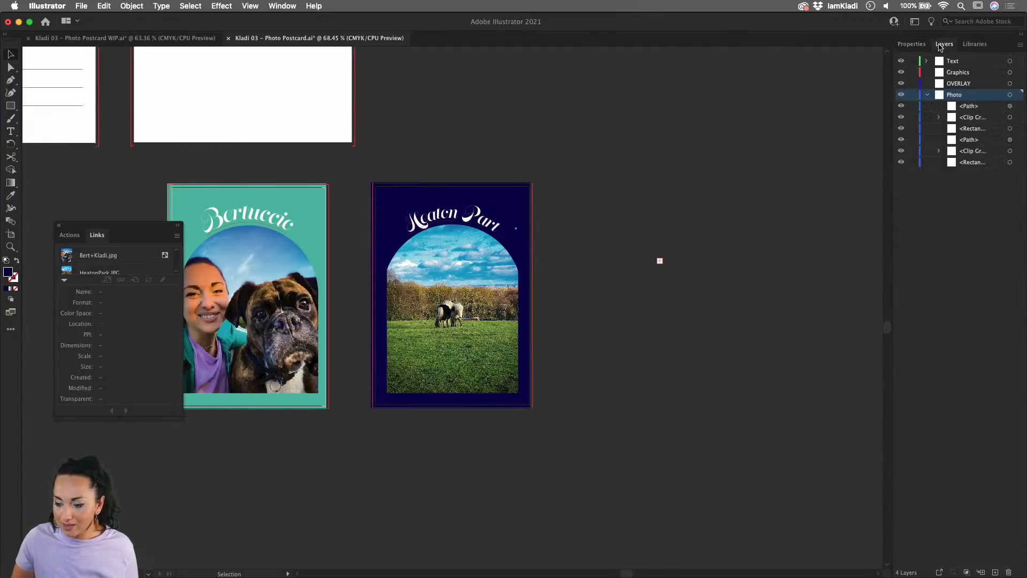
left_click(958, 85)
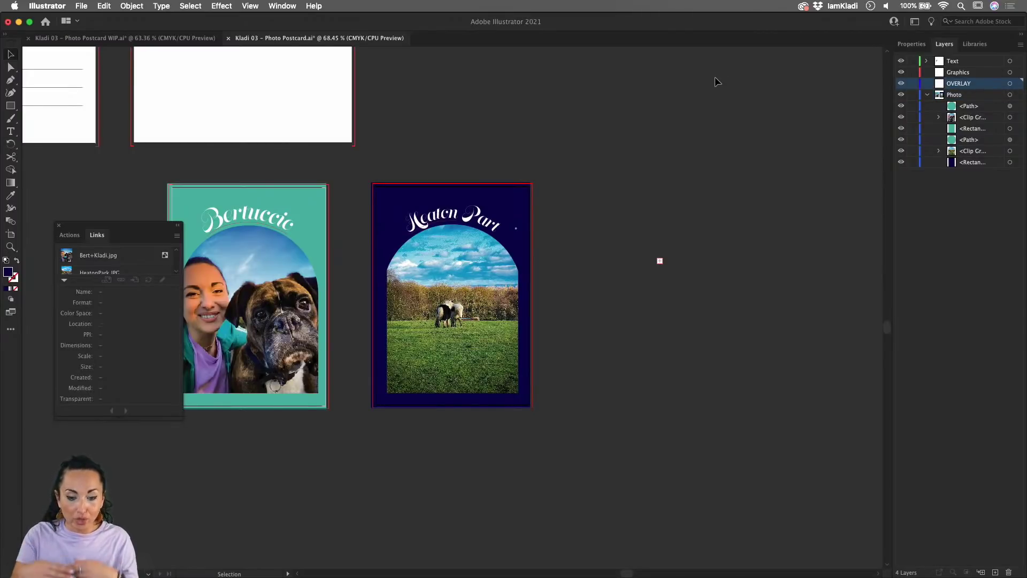
key("m")
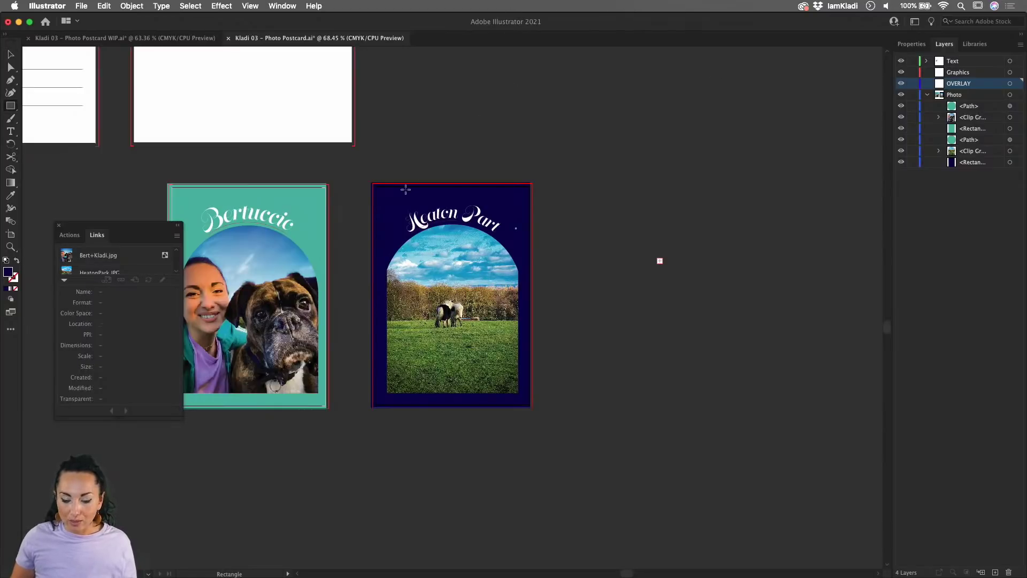
left_click_drag(377, 196, 524, 405)
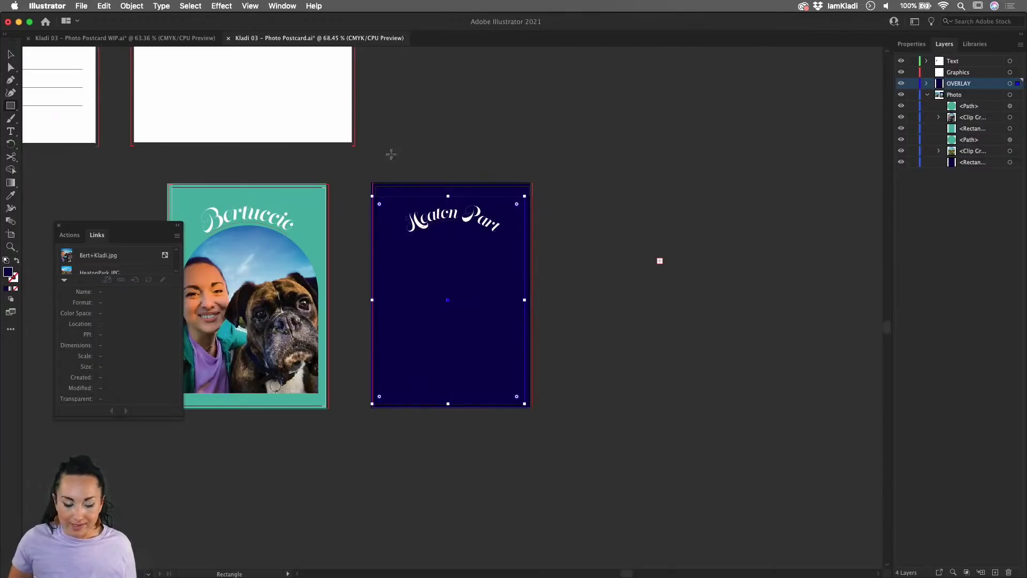
- Fill the overlay rectangle with dark brown #684109
double_click(8, 272)
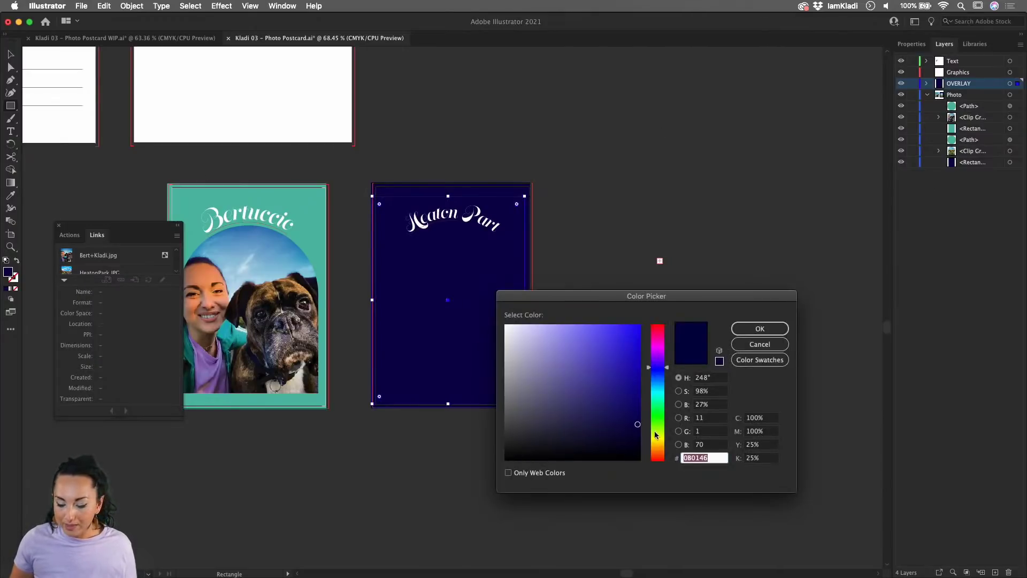
type("443A02")
left_click(629, 404)
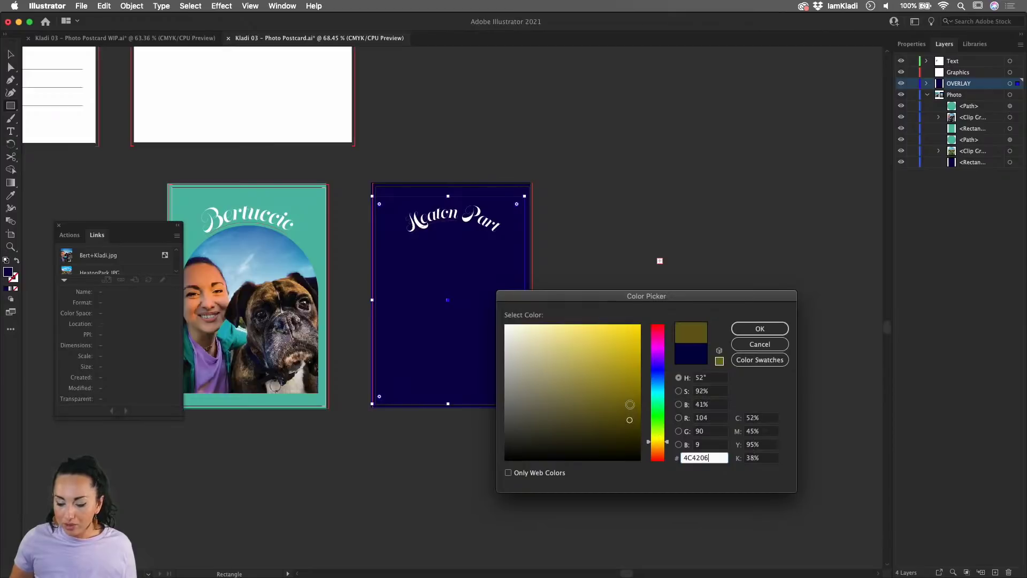
left_click(656, 448)
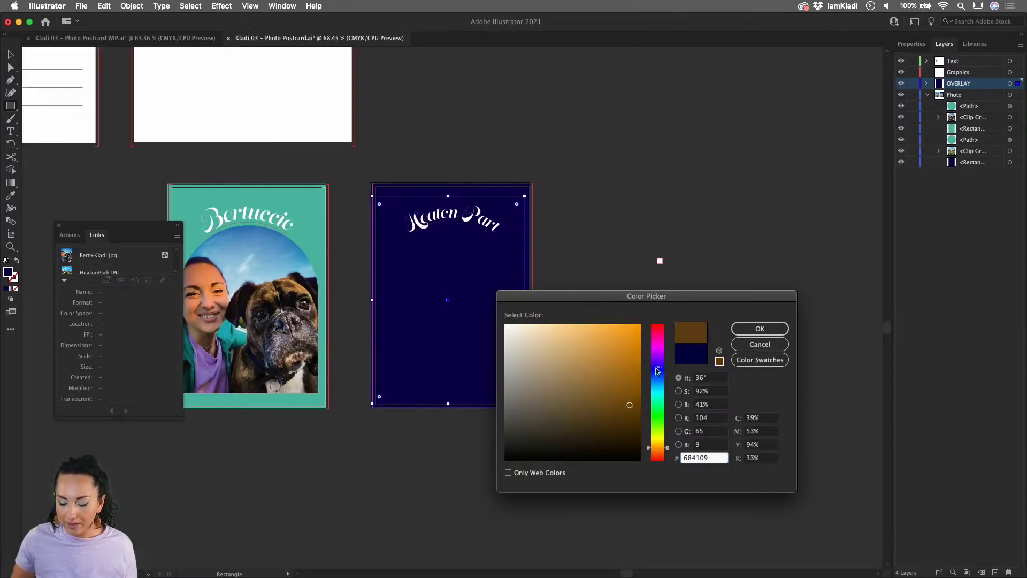
left_click(757, 330)
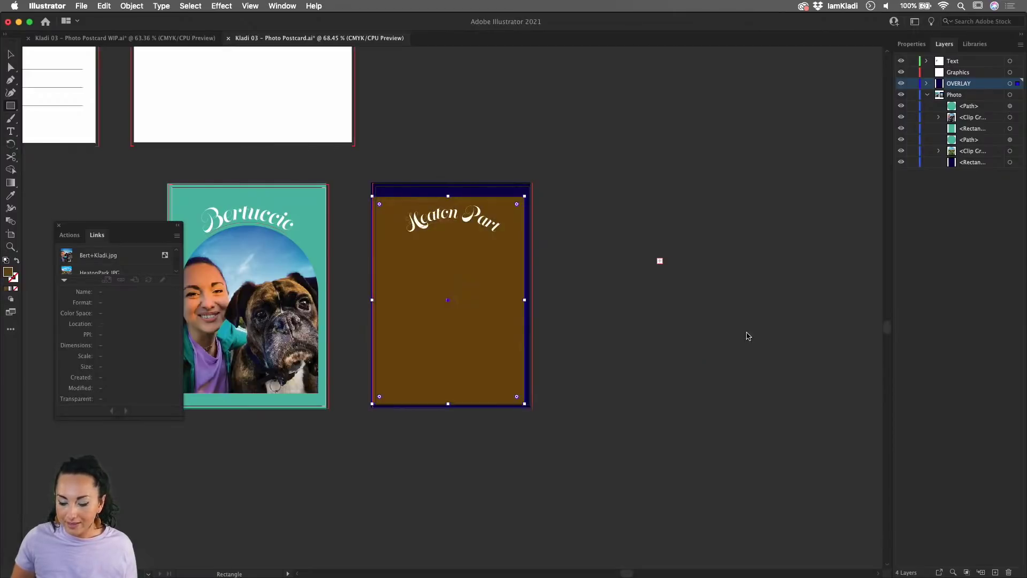
- Set the brown overlay rectangle's blending mode to Multiply
left_click(912, 44)
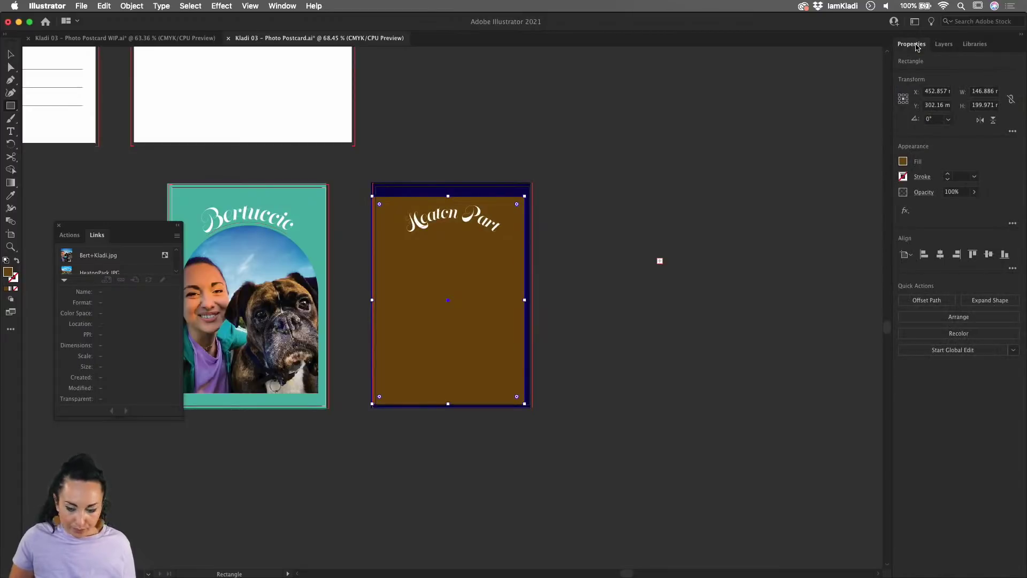
left_click(929, 194)
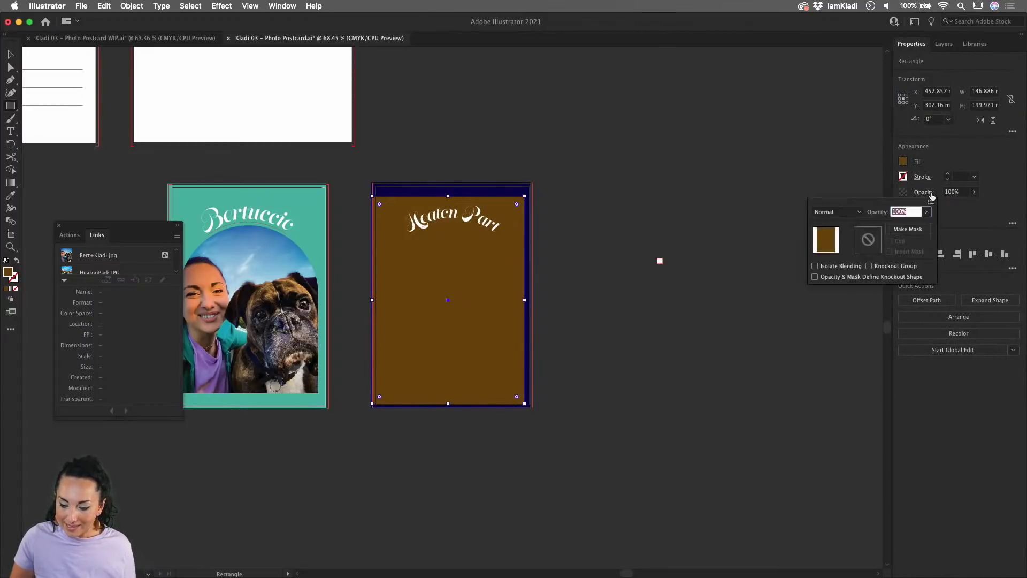
left_click(833, 213)
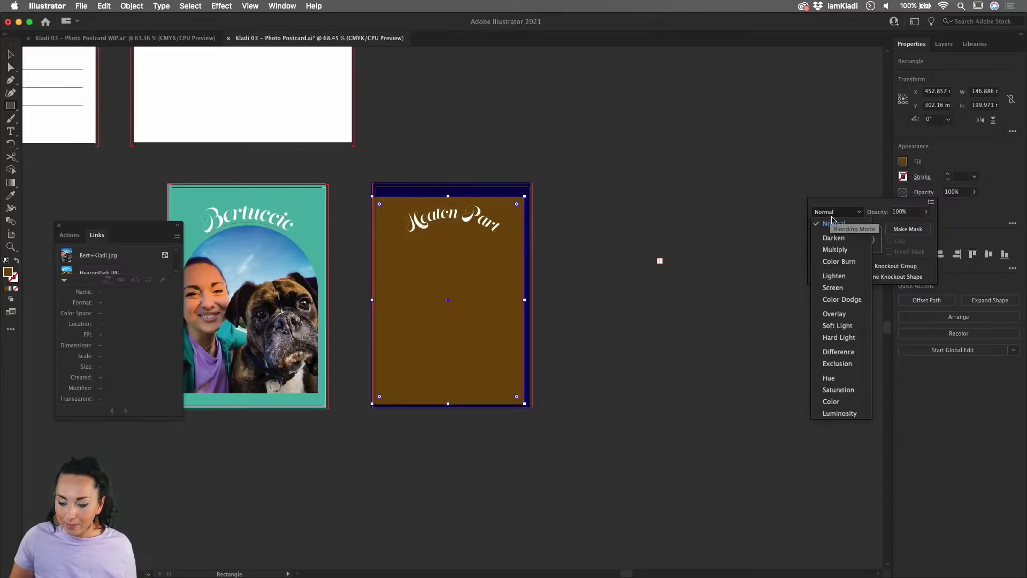
left_click(839, 250)
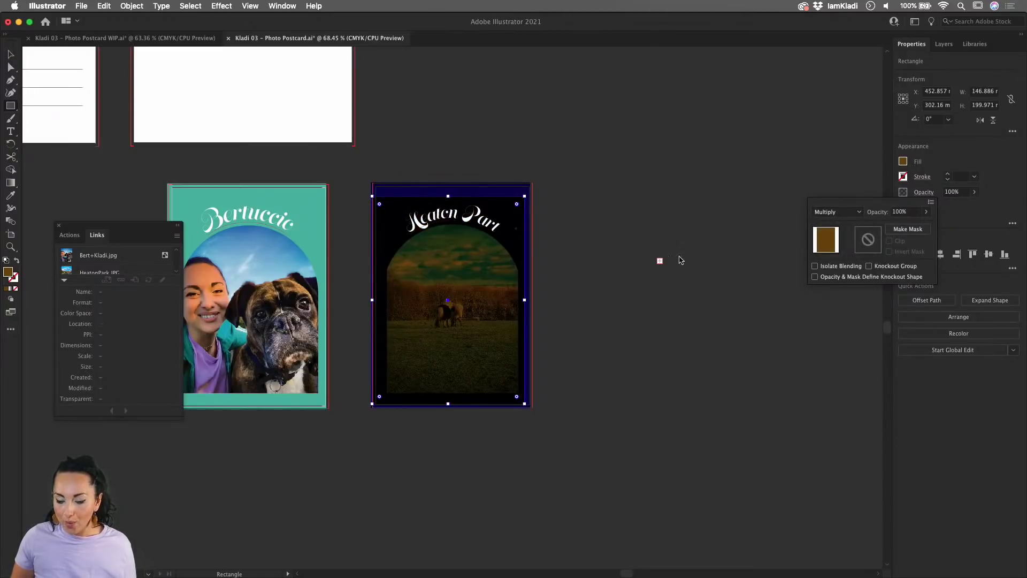
- Move the brown rectangle from the OVERLAY layer into the Photo layer
left_click(945, 44)
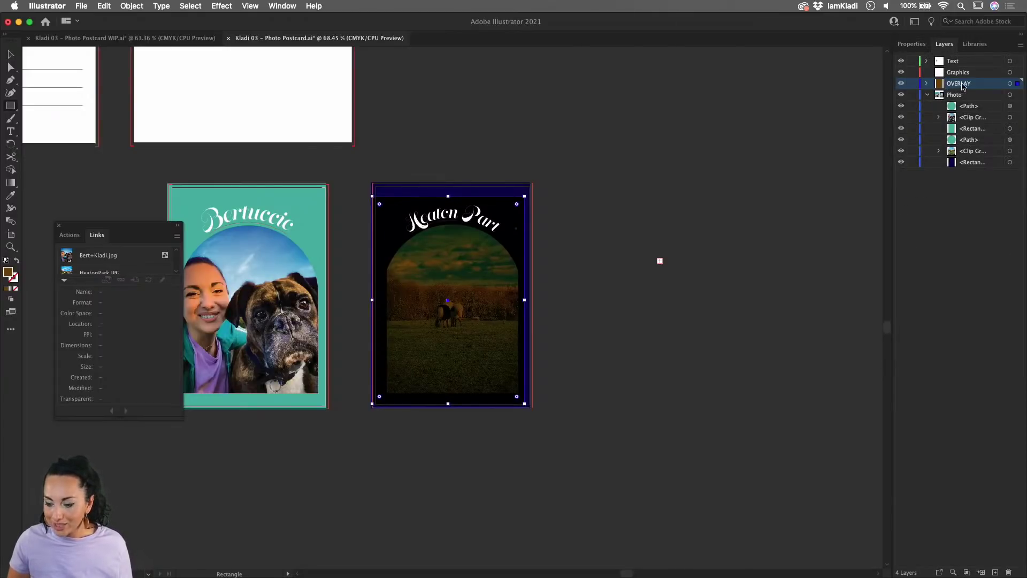
left_click(927, 84)
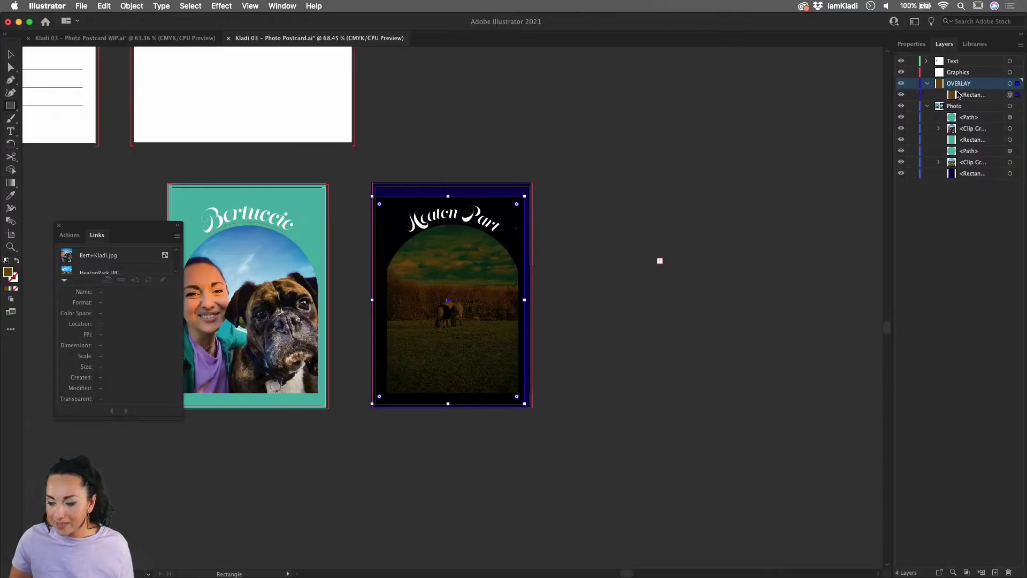
left_click_drag(961, 97, 970, 127)
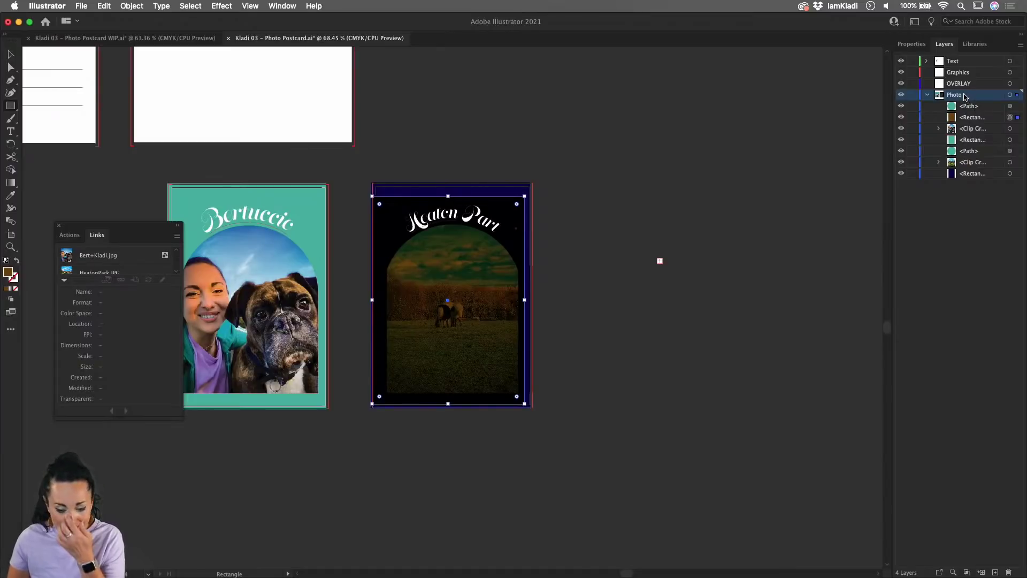
- Delete the brown overlay rectangle from the Photo layer
left_click(978, 131)
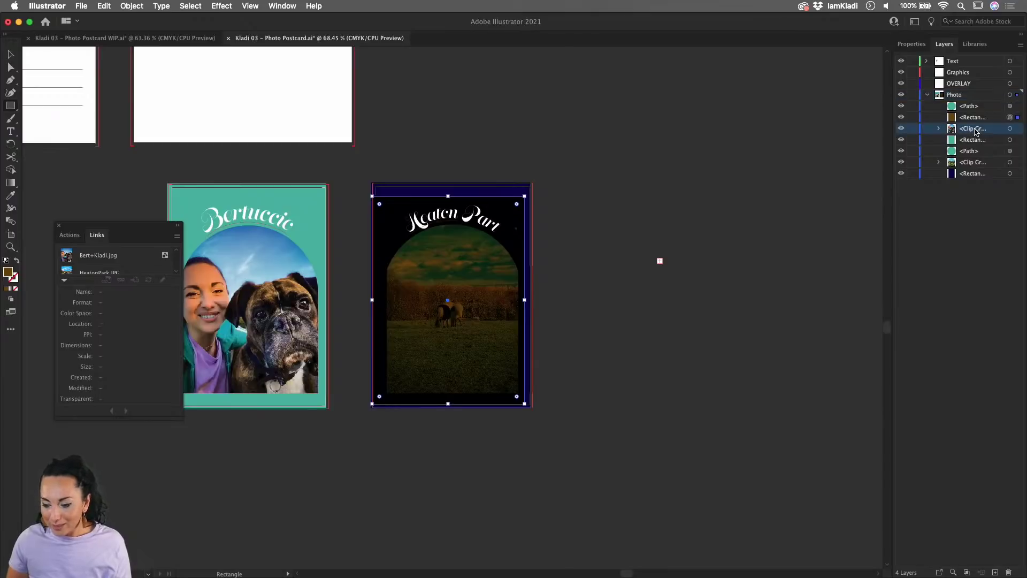
left_click(973, 121)
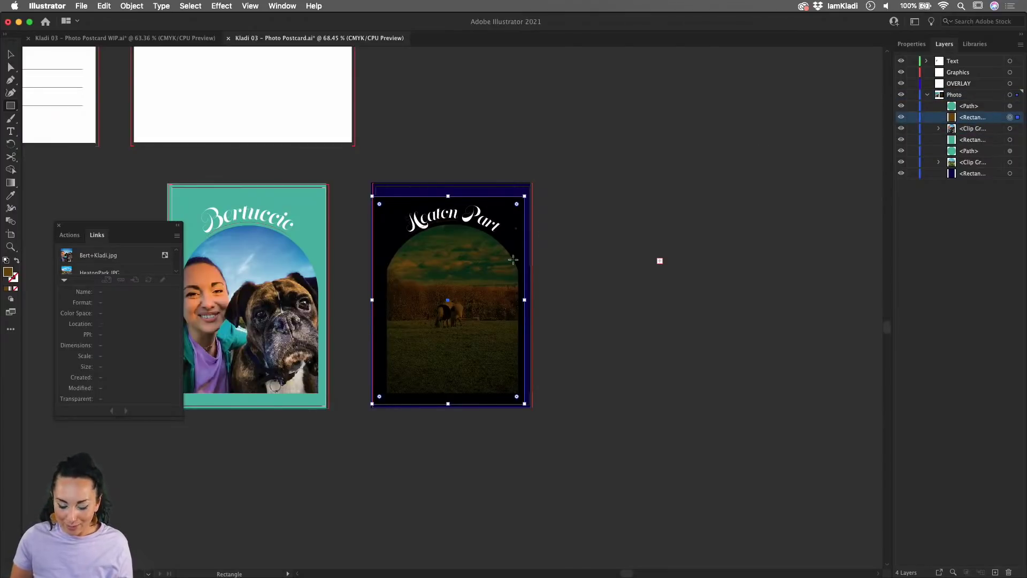
key("Delete")
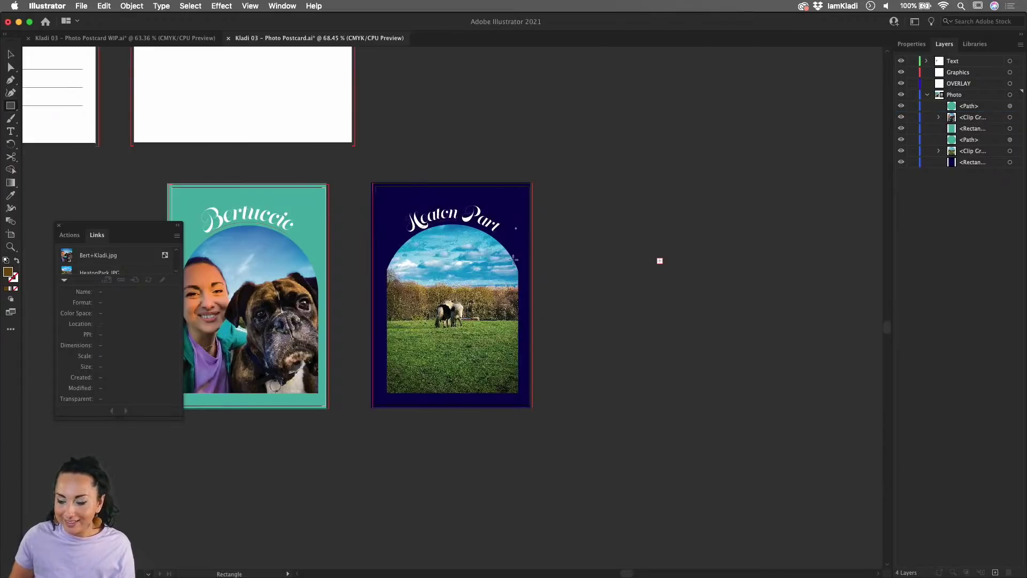
- Restore the deleted brown rectangle and nest it in the Heaton Park clip group, between the mask shape and the linked photo
left_click(974, 152)
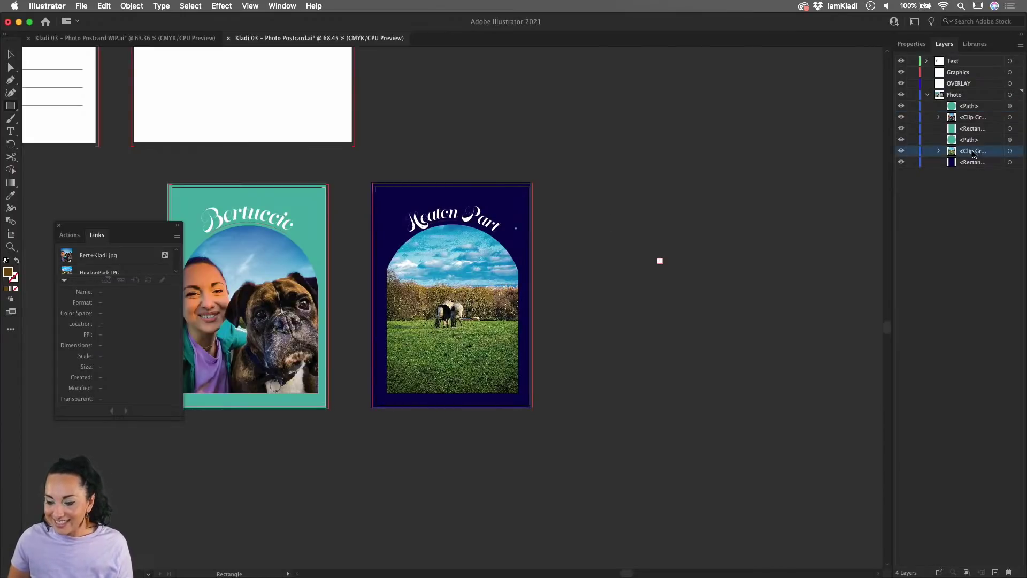
left_click(939, 151)
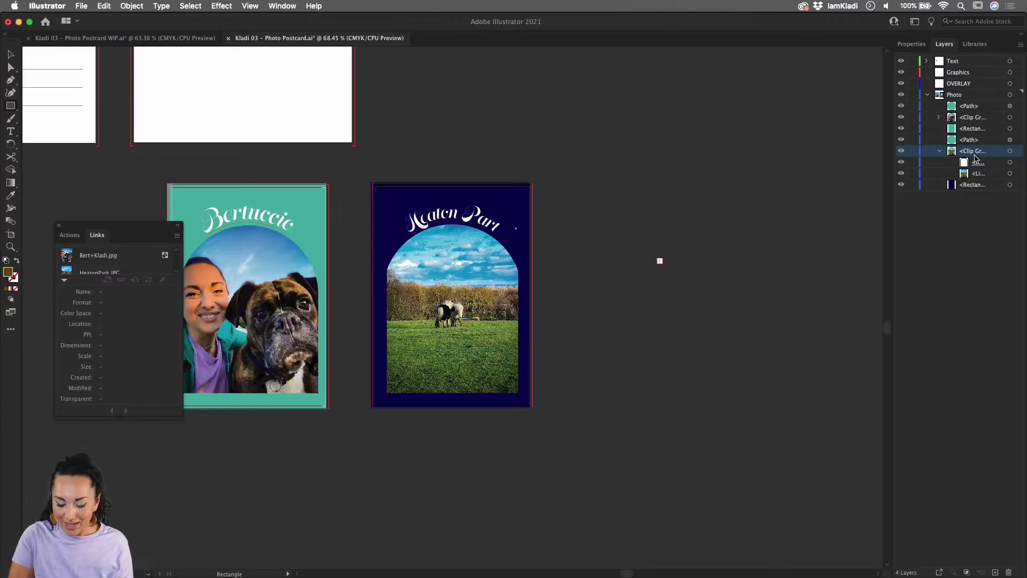
key("cmd+z")
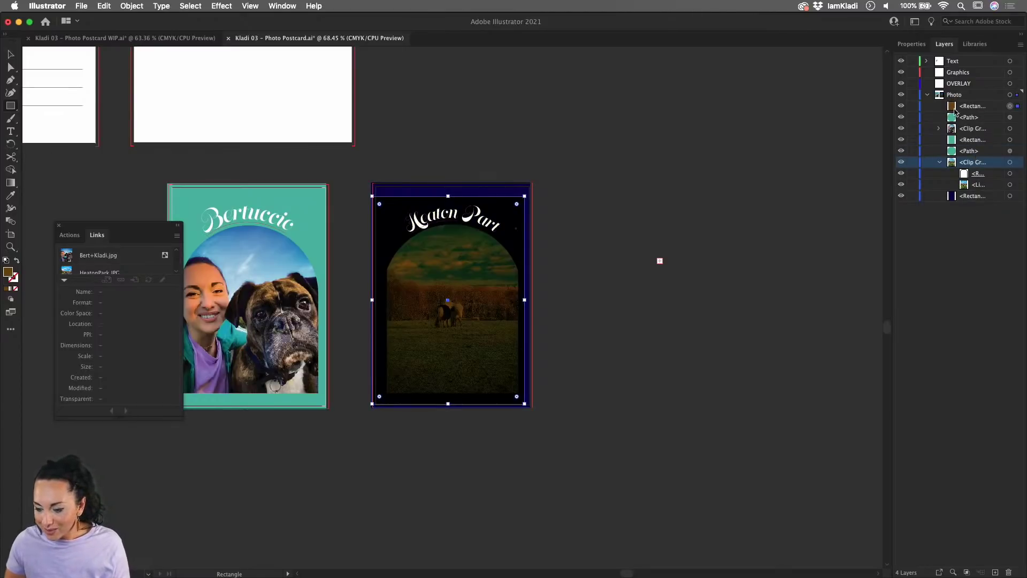
left_click(972, 109)
left_click_drag(972, 110, 985, 180)
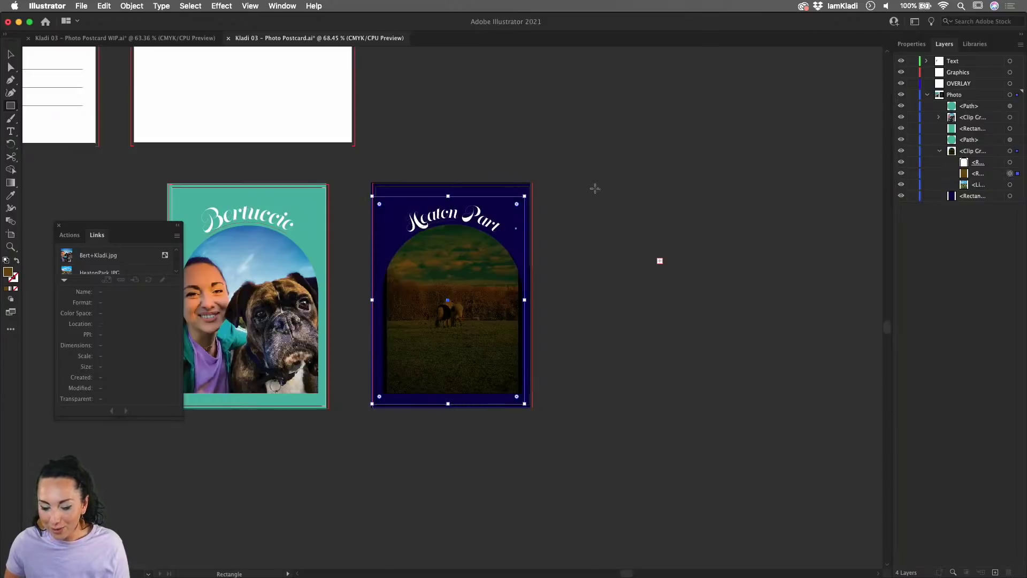
left_click_drag(595, 188, 597, 190)
left_click(10, 54)
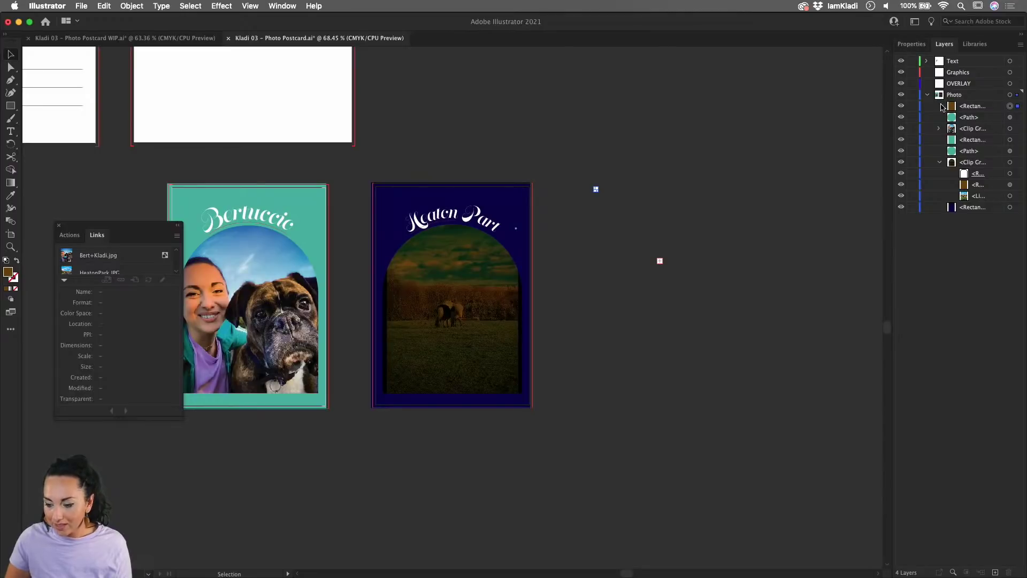
left_click(902, 106)
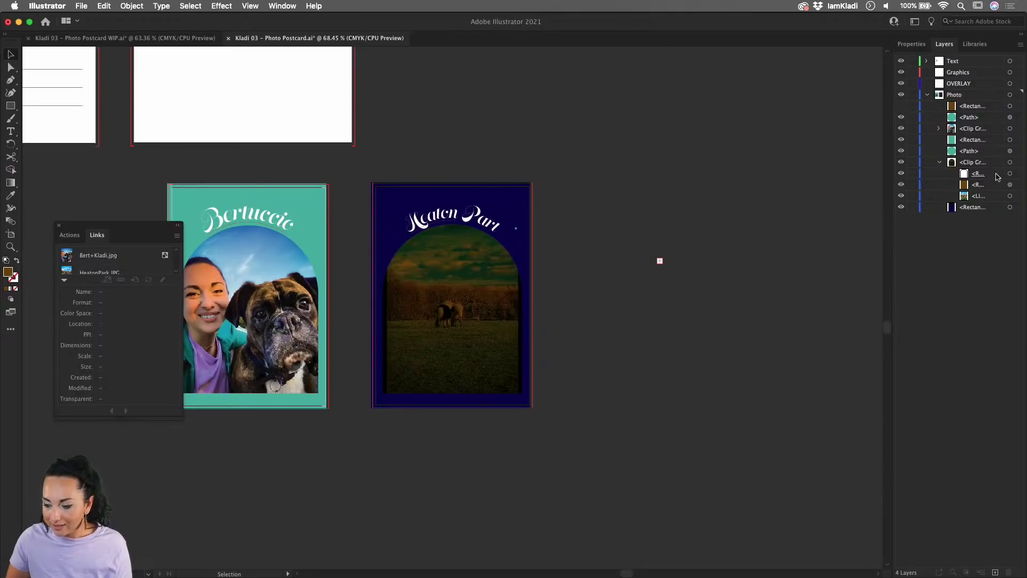
- Reduce the clipped brown overlay rectangle's opacity to 31%
left_click(1010, 184)
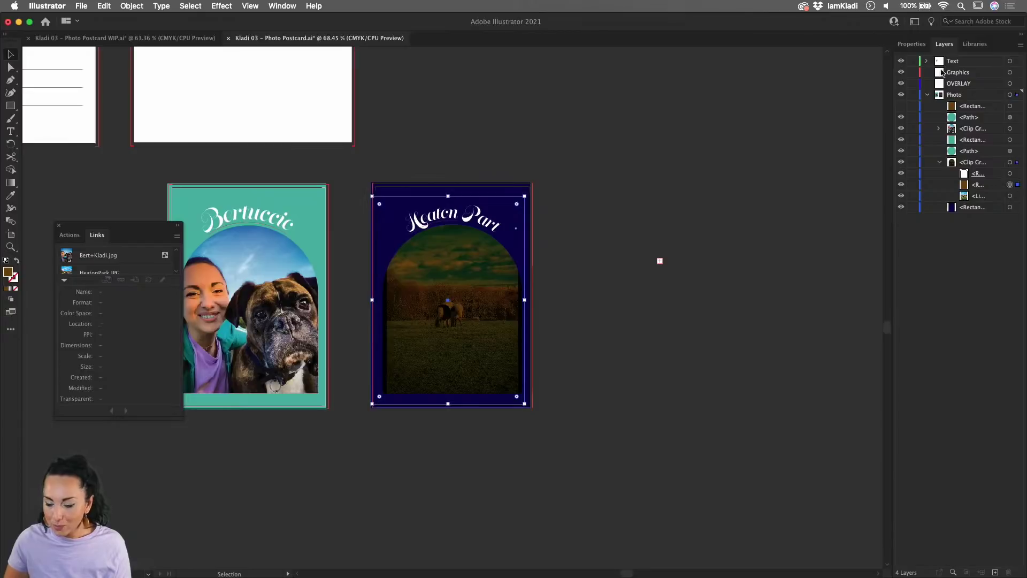
left_click(912, 43)
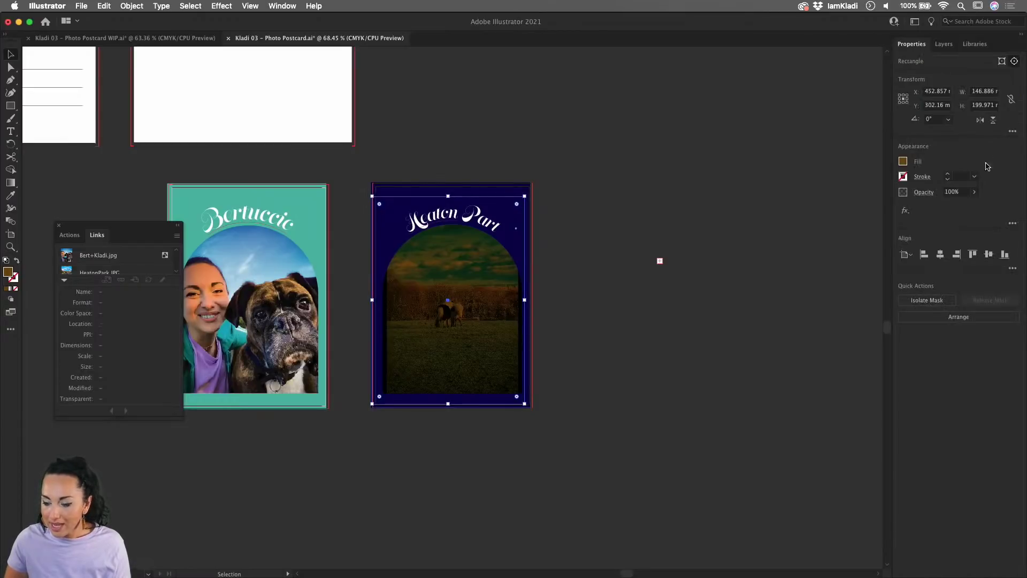
left_click(974, 192)
left_click_drag(974, 206, 944, 207)
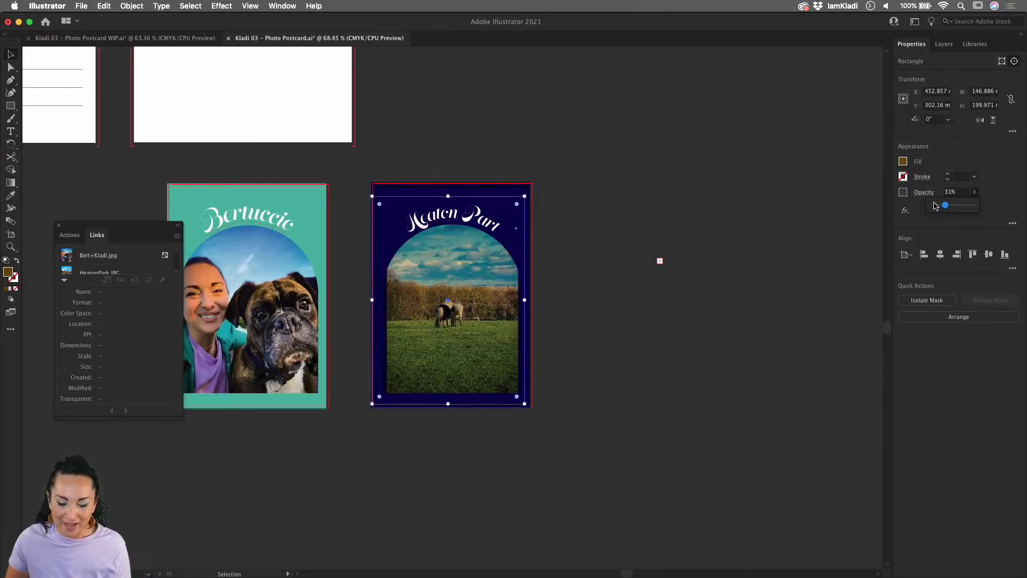
- Enlarge the linked Heaton Park photo slightly from its centre inside the arch clip group, then deselect it
left_click(955, 48)
left_click(1010, 197)
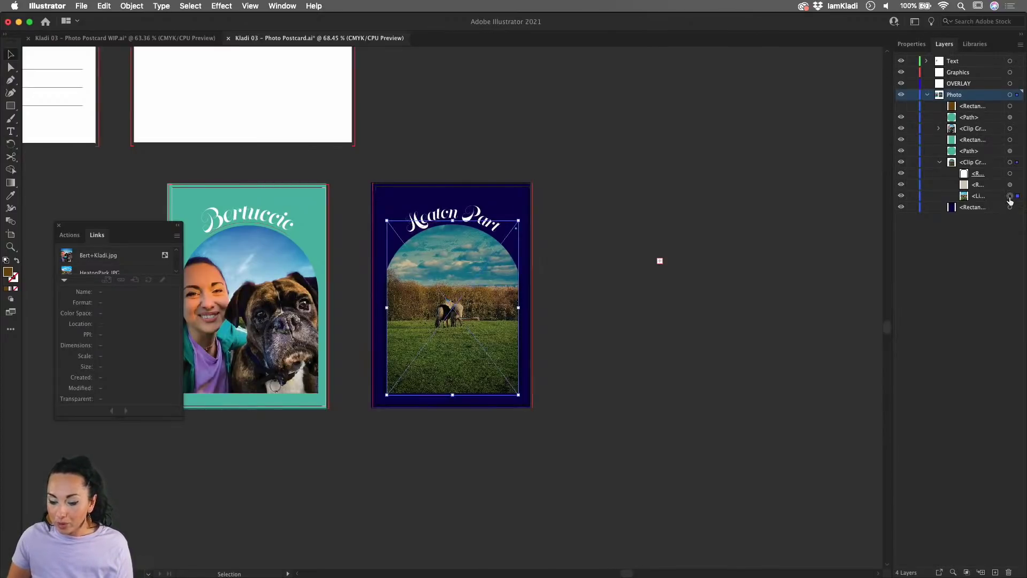
left_click_drag(518, 221, 528, 208)
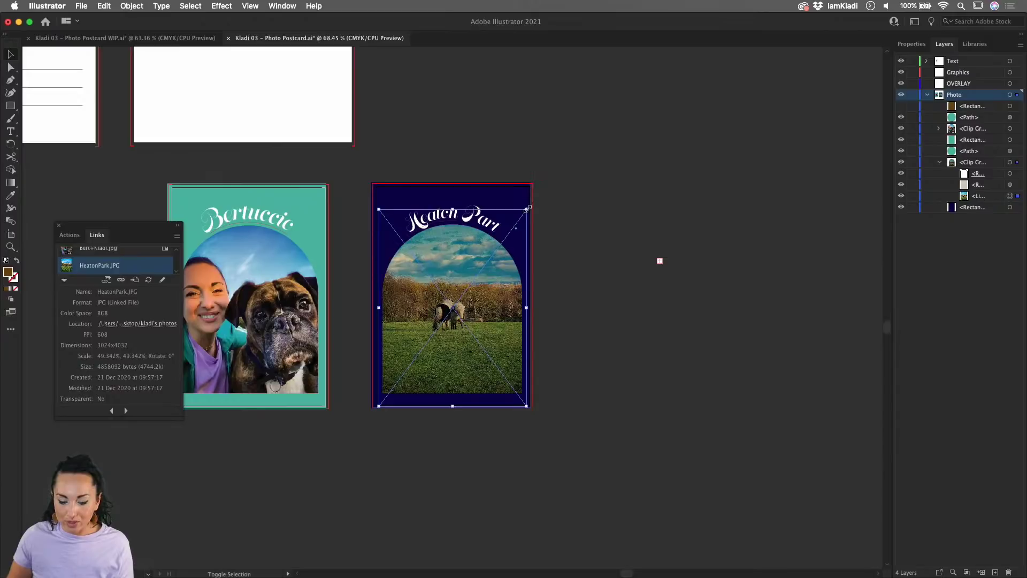
left_click(563, 213)
- Review both arch postcards, then open the Kladi 03 – Photo Postcard WIP document and examine its Santa Maria di Leuca and Abbey Village designs
left_click_drag(590, 217, 678, 214)
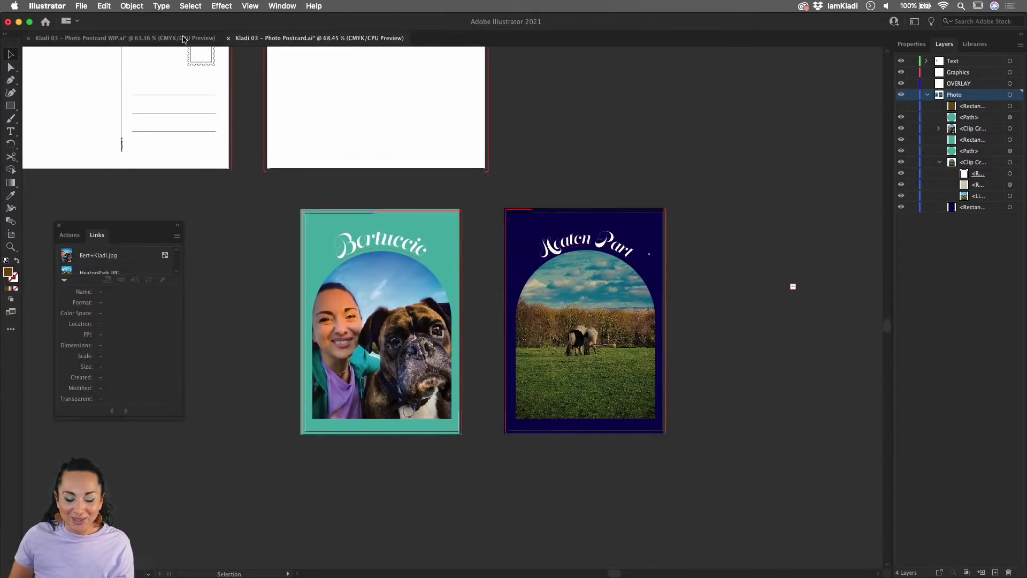
left_click(184, 38)
left_click_drag(633, 301, 542, 142)
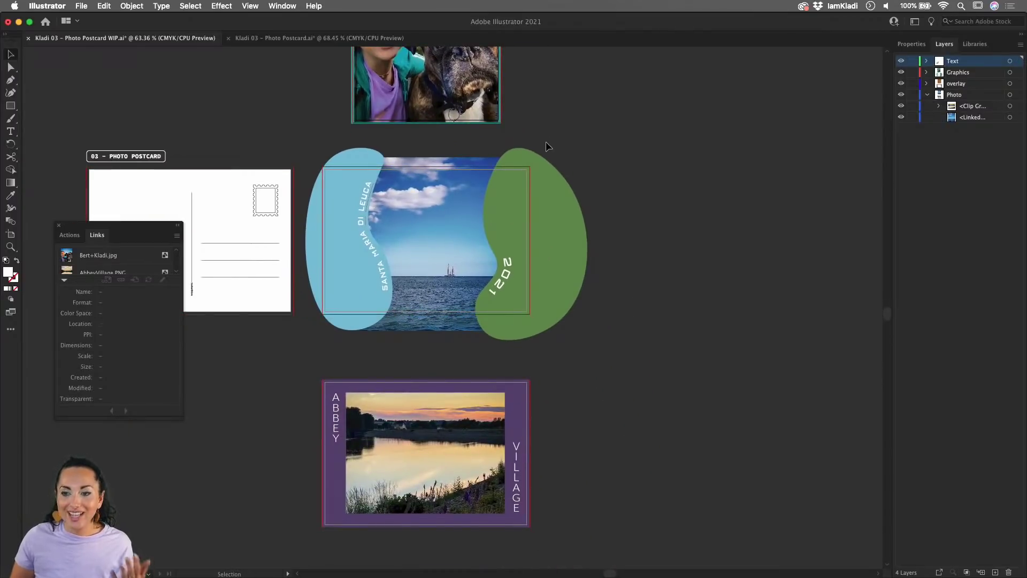